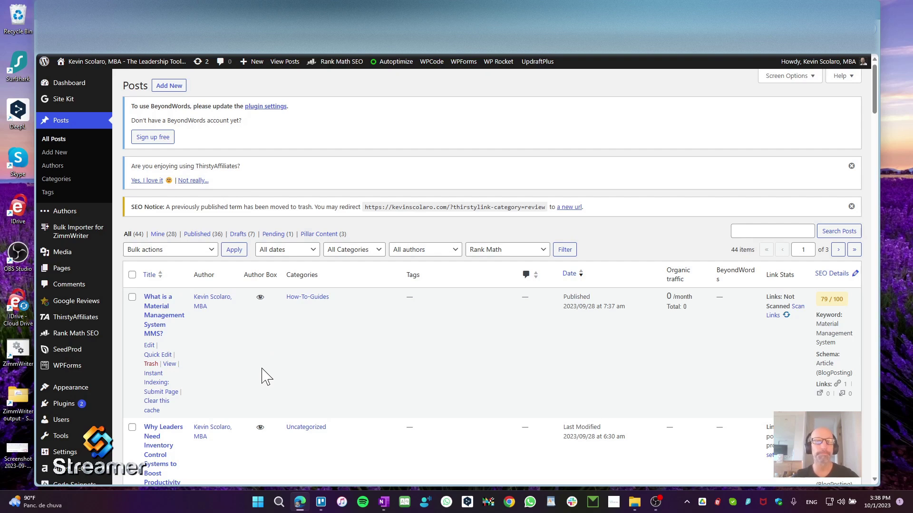
# - Open the draft post "Why Leaders Need Inventory Control Systems to Boost Productivity" for editing
pyautogui.scroll(-3, 247, 341)
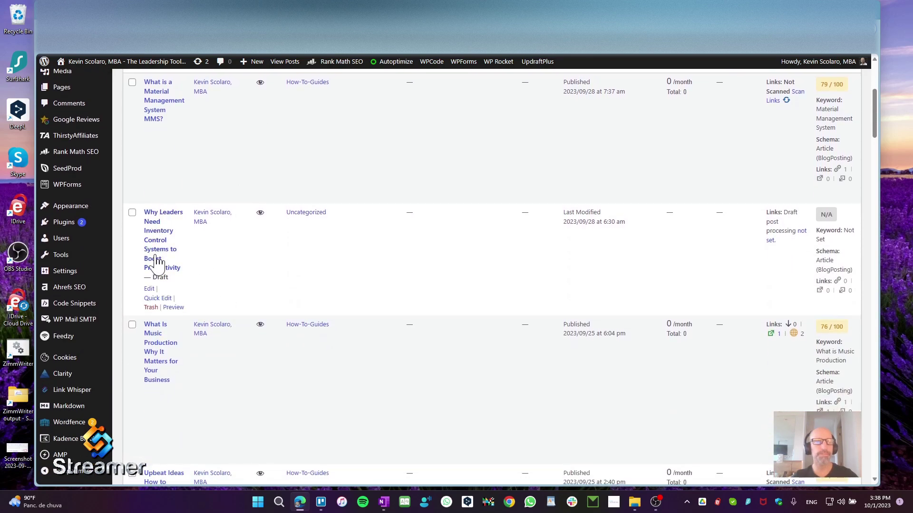
pyautogui.click(148, 289)
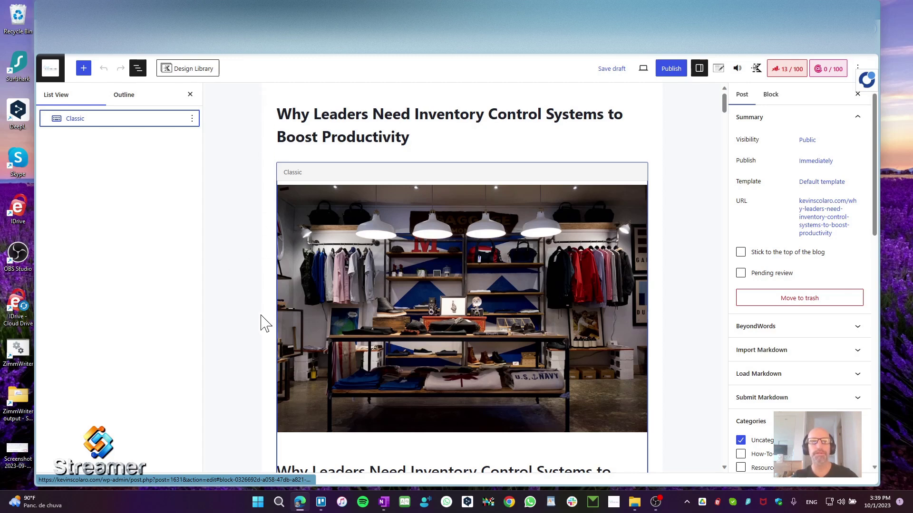
# - Review the whole draft article from the featured image and introduction through to the last Frequently Asked Questions entry
pyautogui.scroll(-5, 261, 323)
pyautogui.scroll(-1, 261, 328)
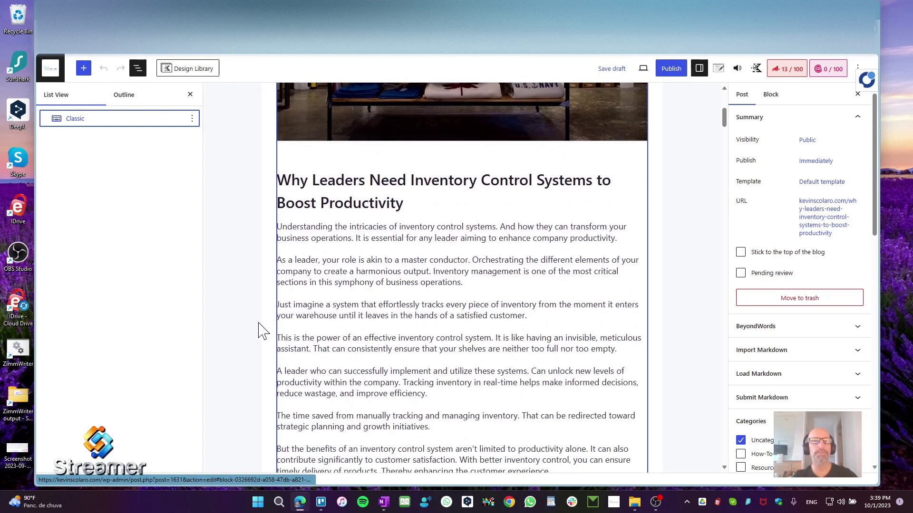
pyautogui.scroll(-6, 261, 331)
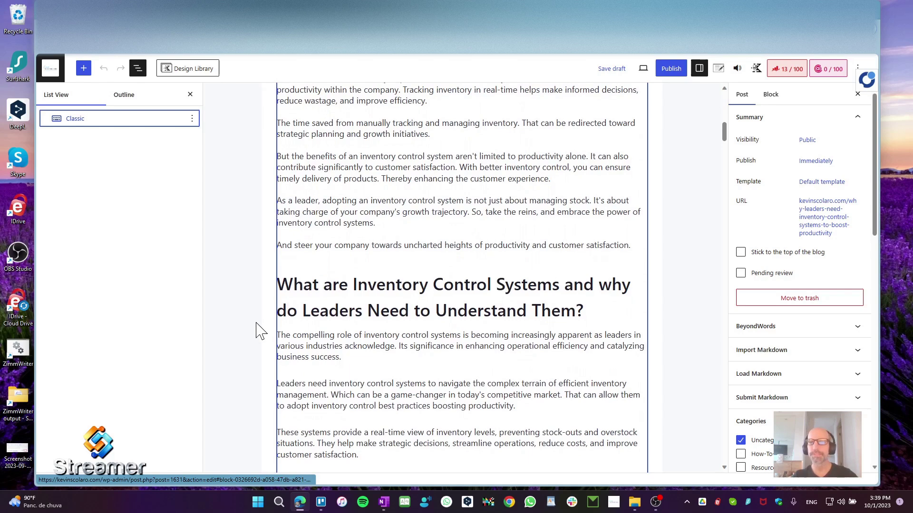
pyautogui.scroll(-6, 261, 331)
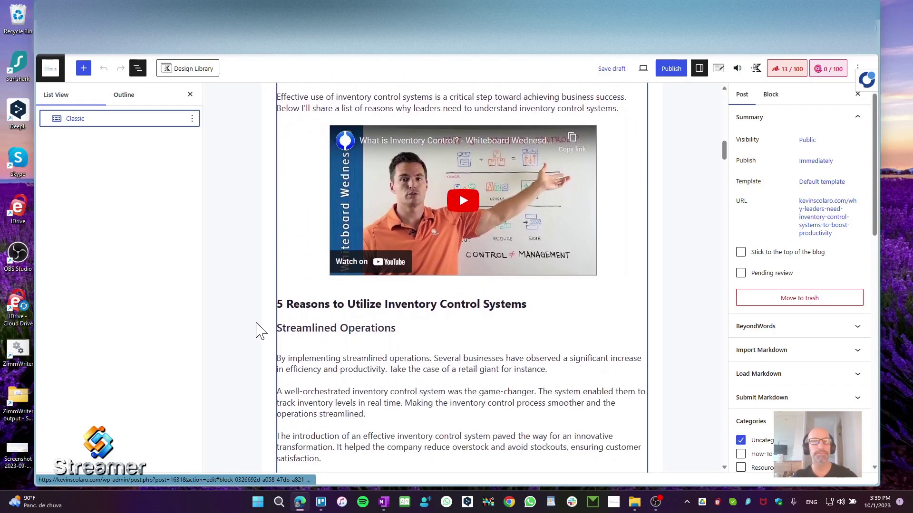
pyautogui.scroll(-1, 262, 331)
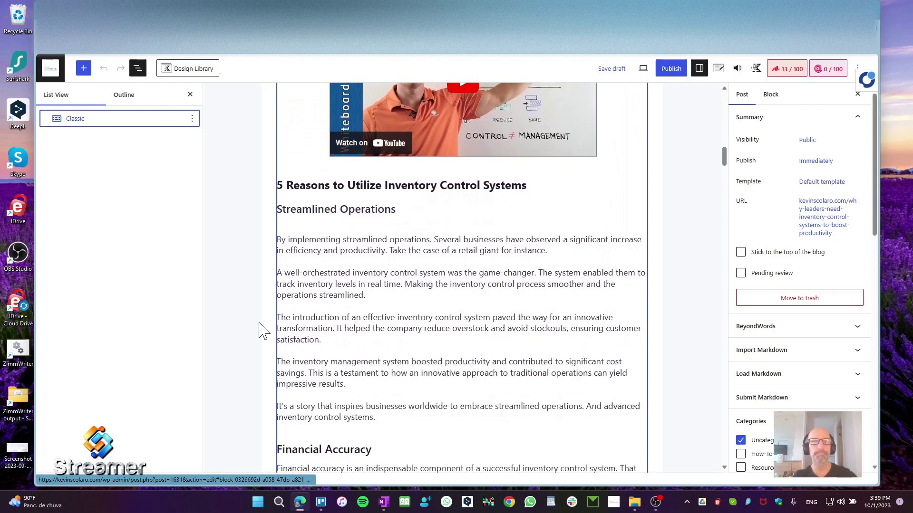
pyautogui.scroll(-5, 261, 331)
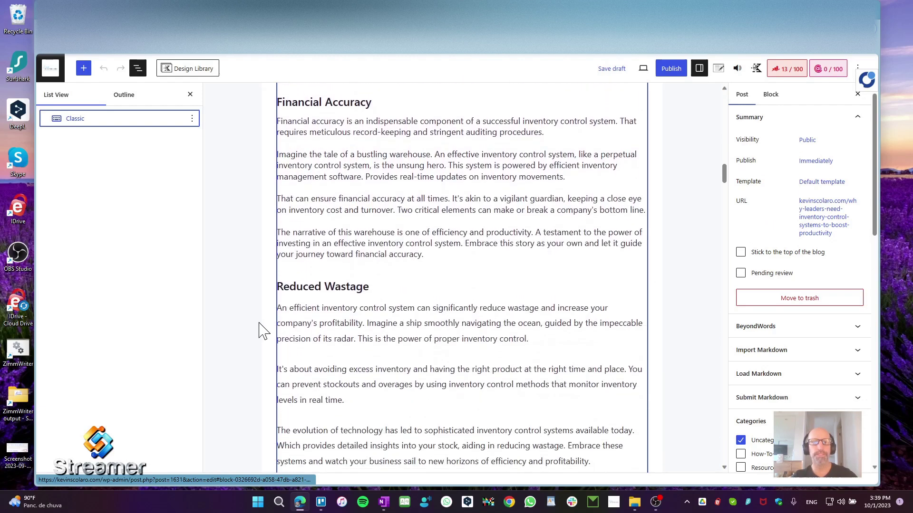
pyautogui.scroll(-7, 261, 331)
pyautogui.scroll(-4, 262, 331)
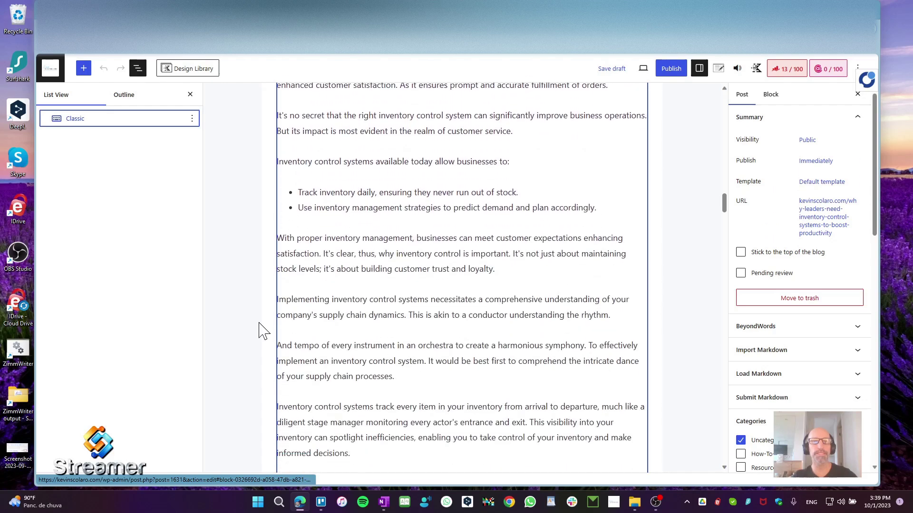
pyautogui.scroll(-6, 262, 331)
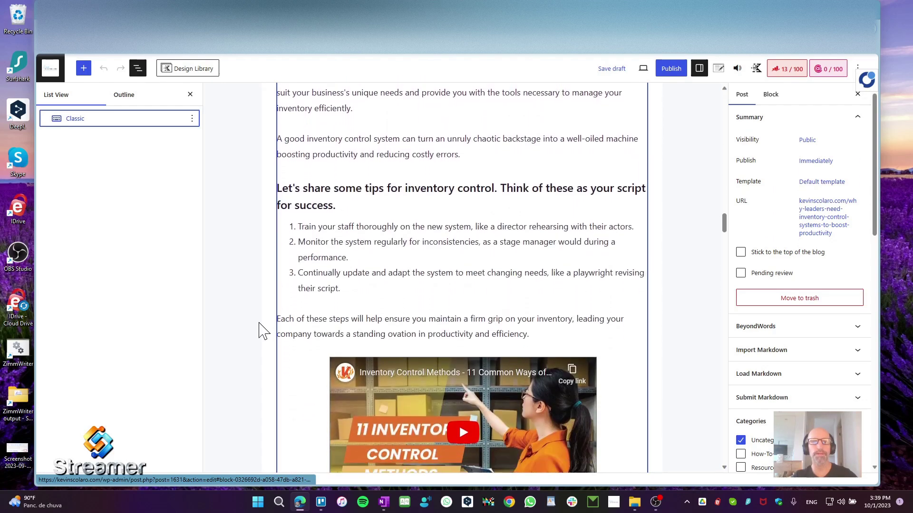
pyautogui.scroll(-8, 262, 332)
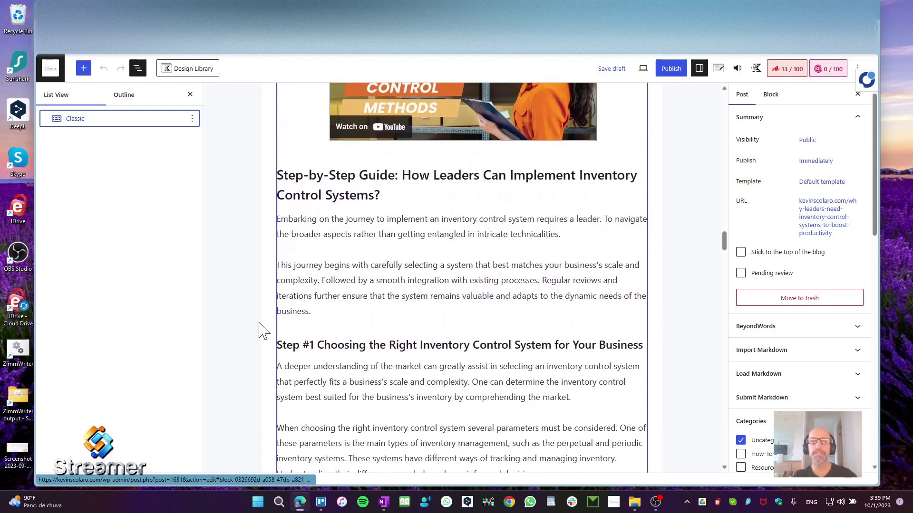
pyautogui.scroll(-2, 262, 331)
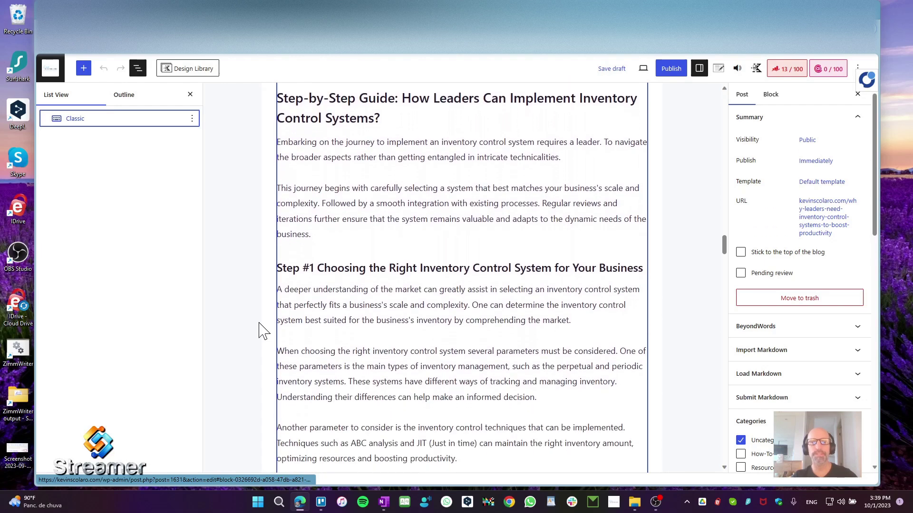
pyautogui.scroll(-5, 263, 331)
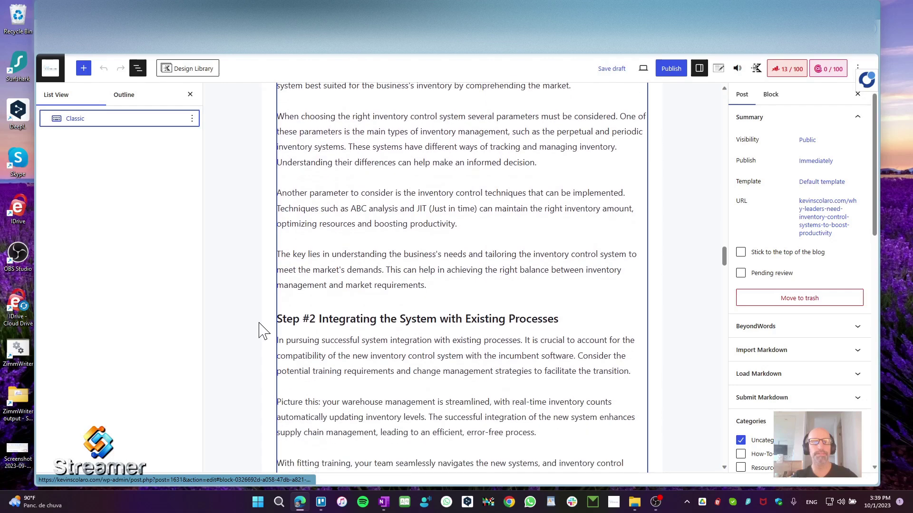
pyautogui.scroll(-4, 262, 331)
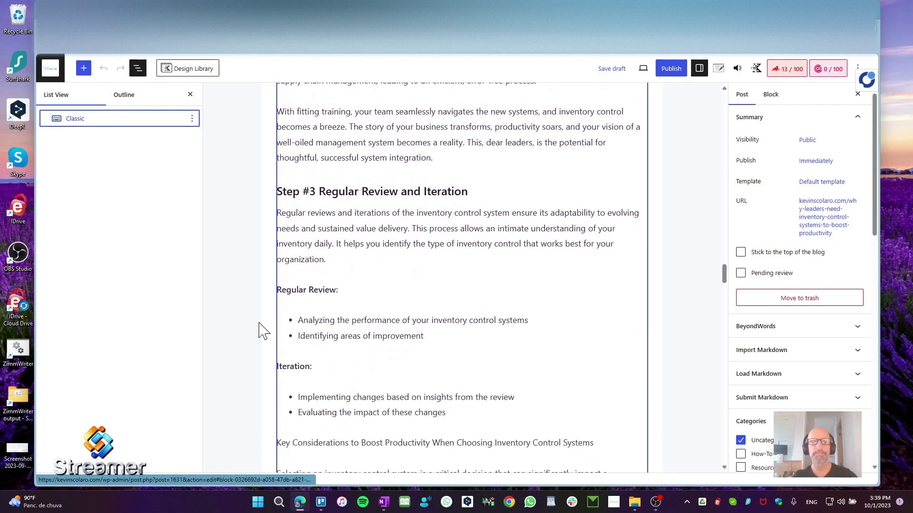
pyautogui.scroll(-1, 263, 331)
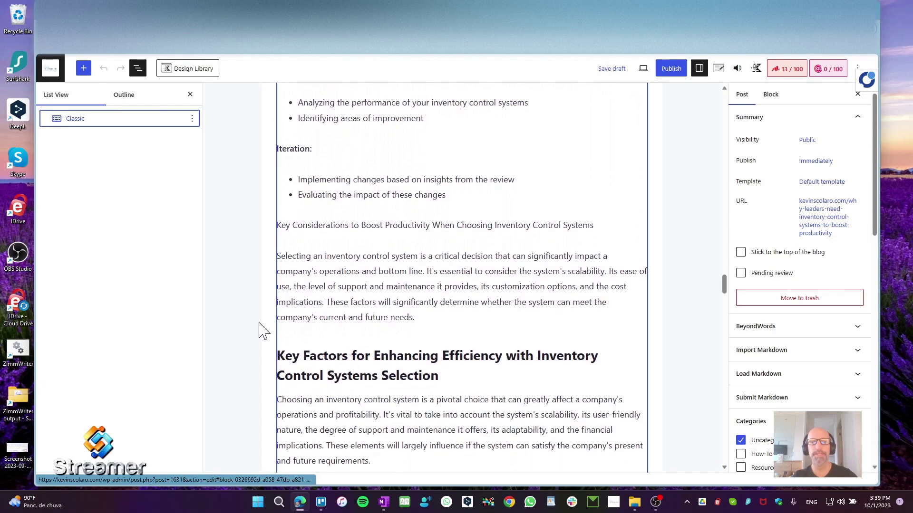
pyautogui.scroll(-1, 263, 331)
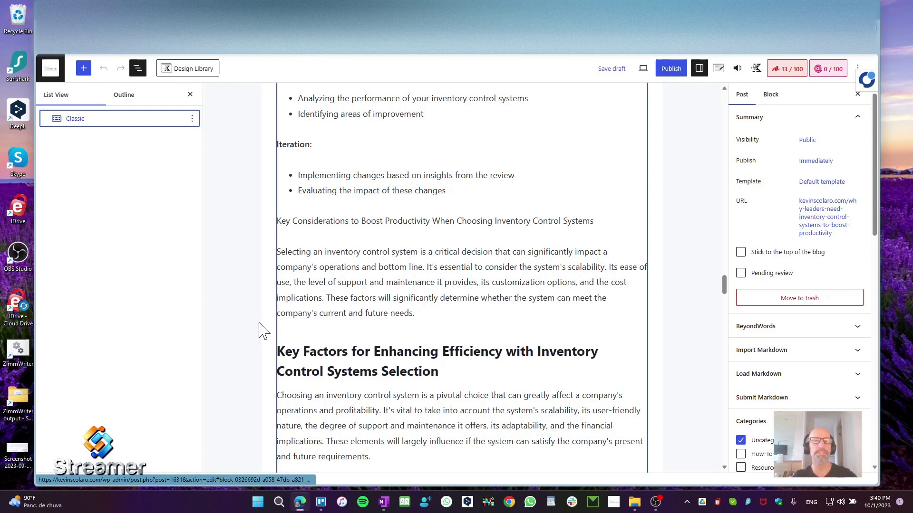
pyautogui.scroll(-9, 263, 332)
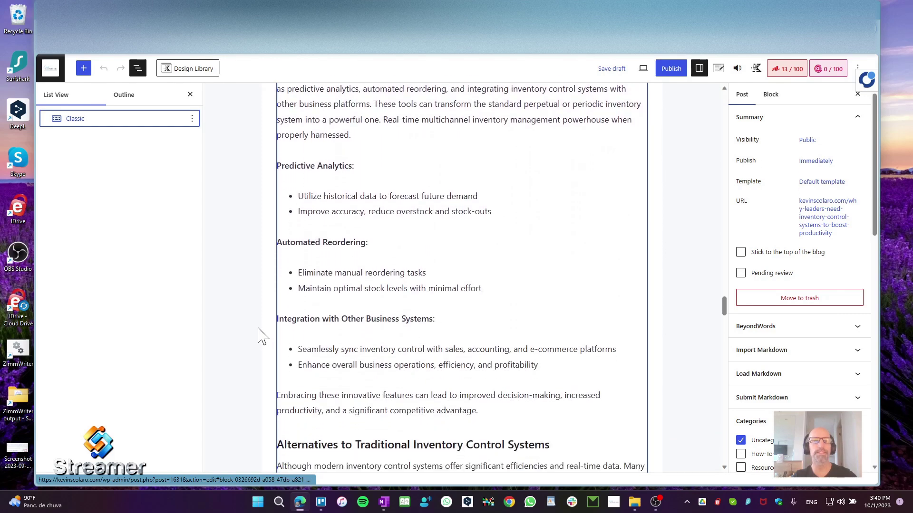
pyautogui.scroll(-4, 262, 336)
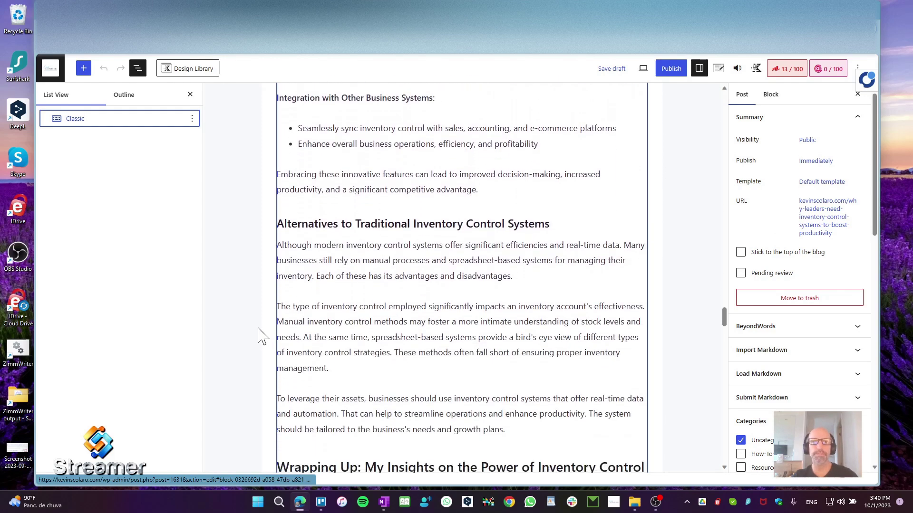
pyautogui.scroll(-1, 263, 336)
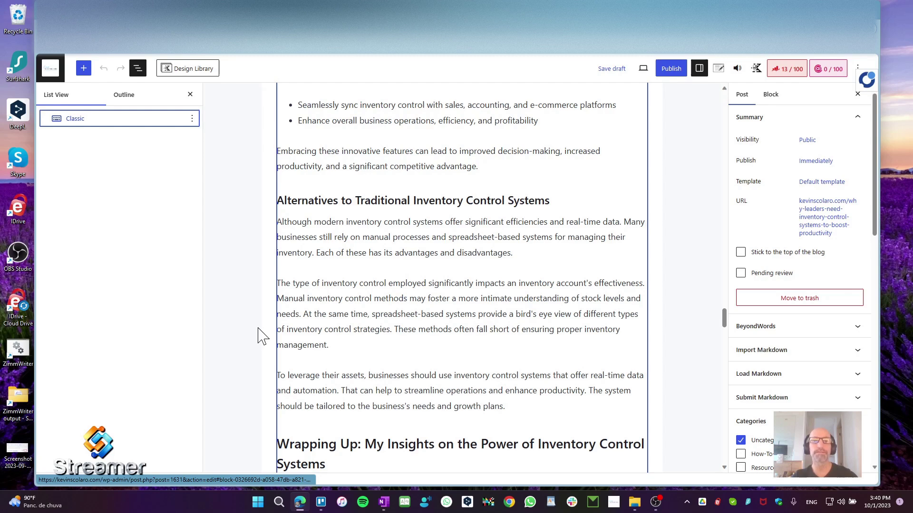
pyautogui.scroll(-8, 263, 336)
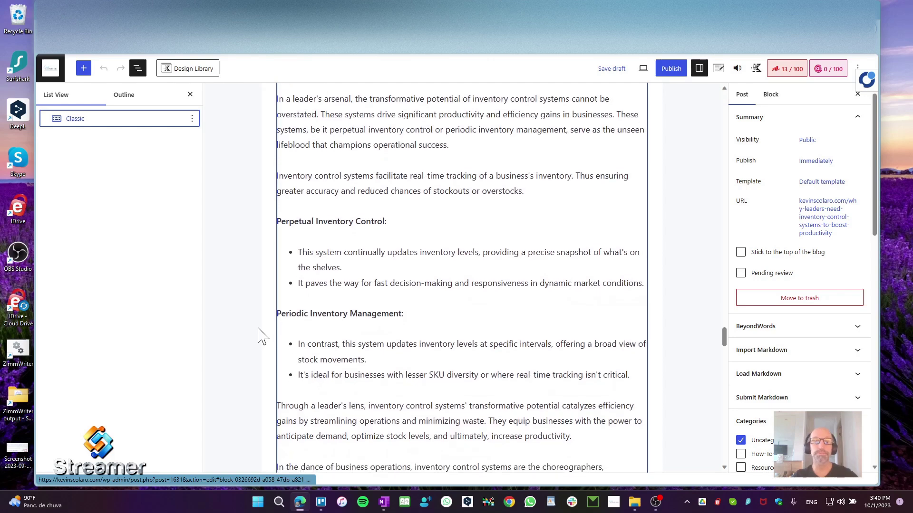
pyautogui.scroll(-6, 262, 336)
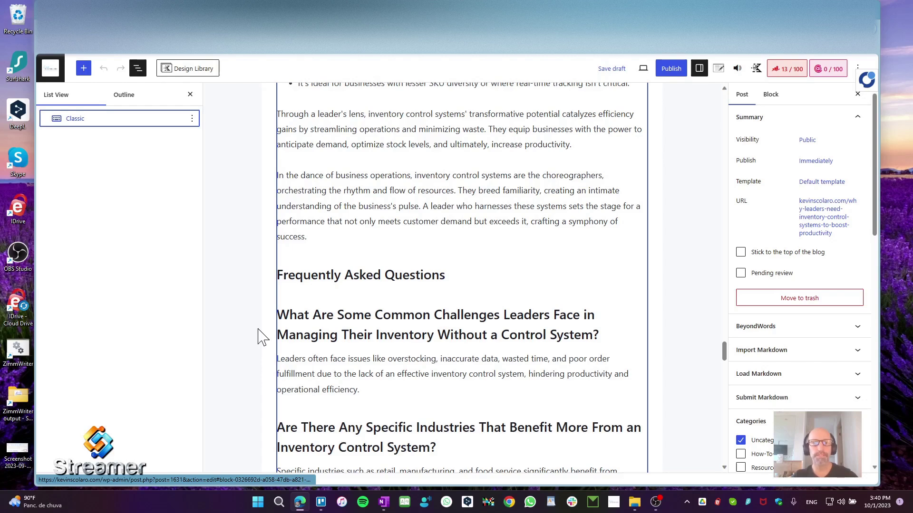
pyautogui.scroll(-6, 262, 337)
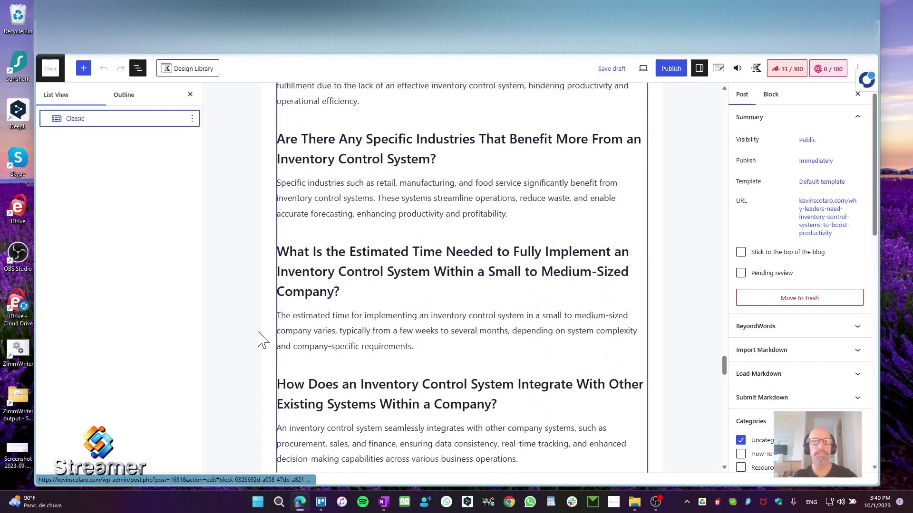
pyautogui.scroll(-6, 262, 340)
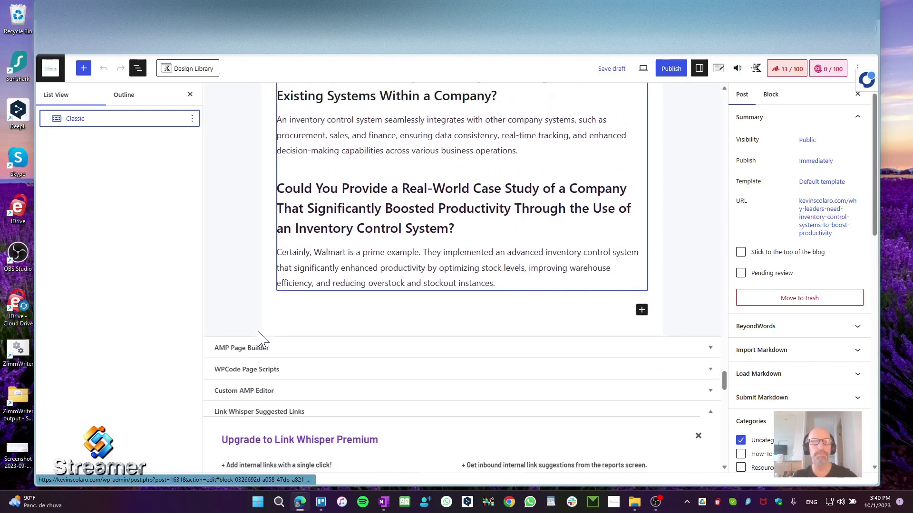
# - Split the last paragraph before Frequently Asked Questions so that "A leader who harnesses these systems" starts a new paragraph
pyautogui.scroll(3, 262, 340)
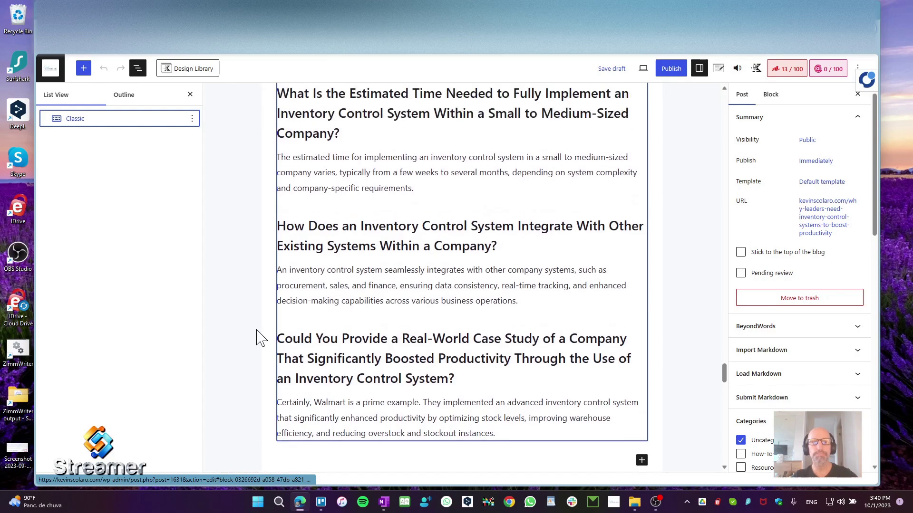
pyautogui.scroll(4, 261, 339)
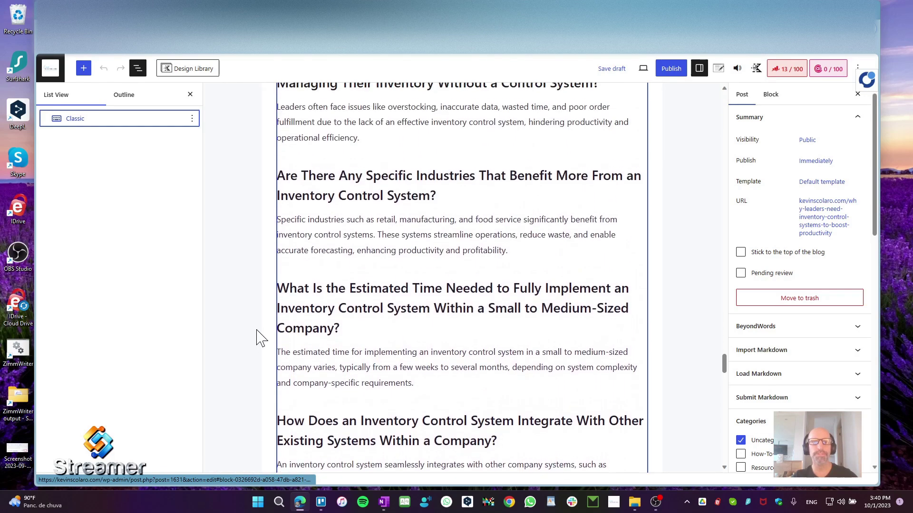
pyautogui.scroll(12, 261, 338)
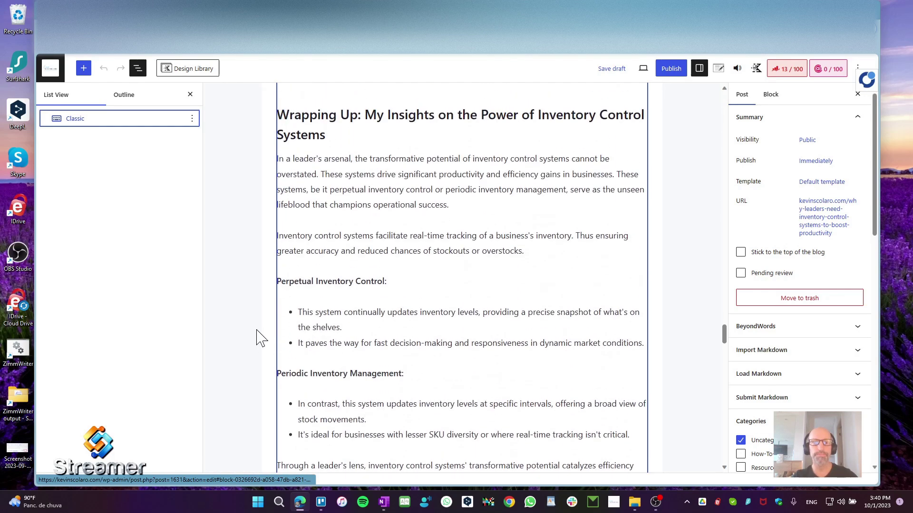
pyautogui.scroll(-5, 261, 339)
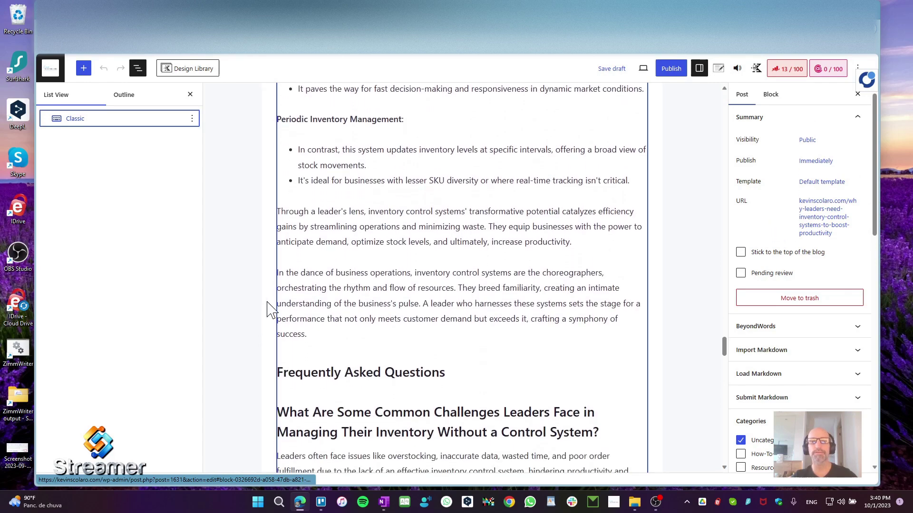
pyautogui.click(424, 304)
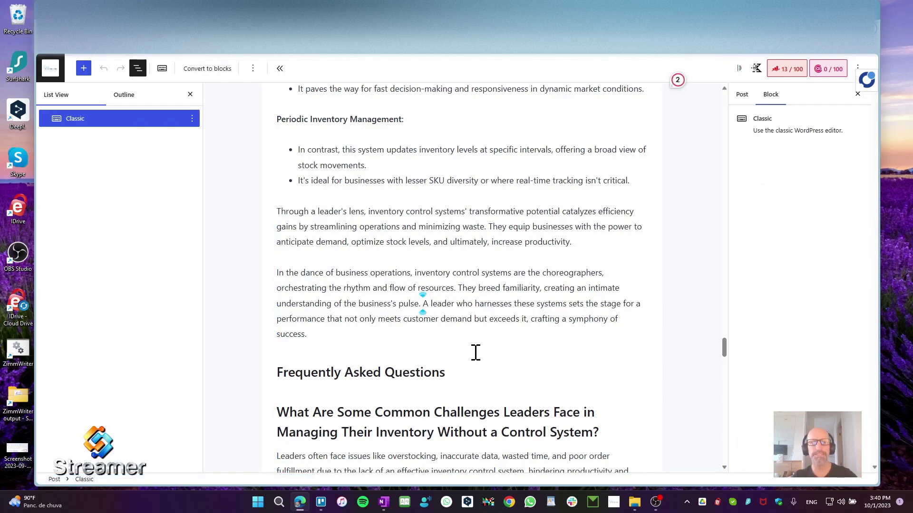
pyautogui.press('Return')
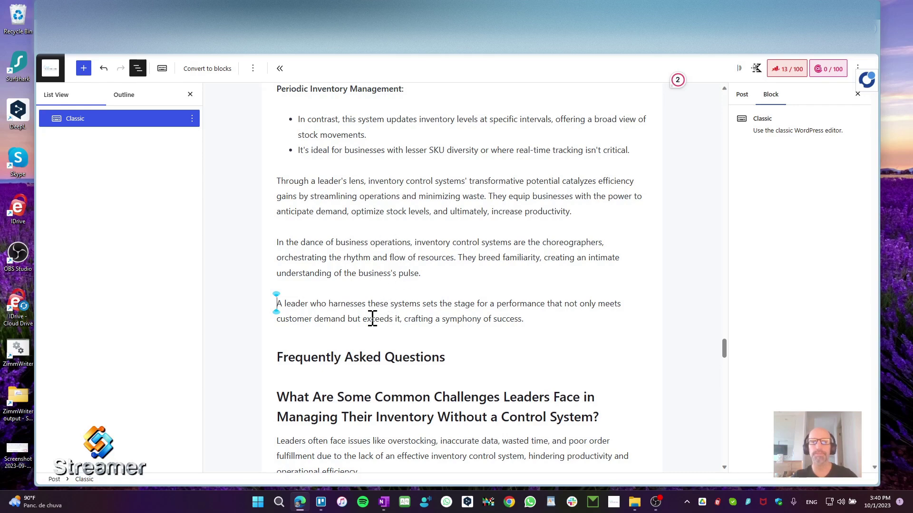
# - Split the first paragraph under the "Wrapping Up" heading so that "These systems, be it perpetual inventory control" starts a new paragraph
pyautogui.scroll(7, 429, 312)
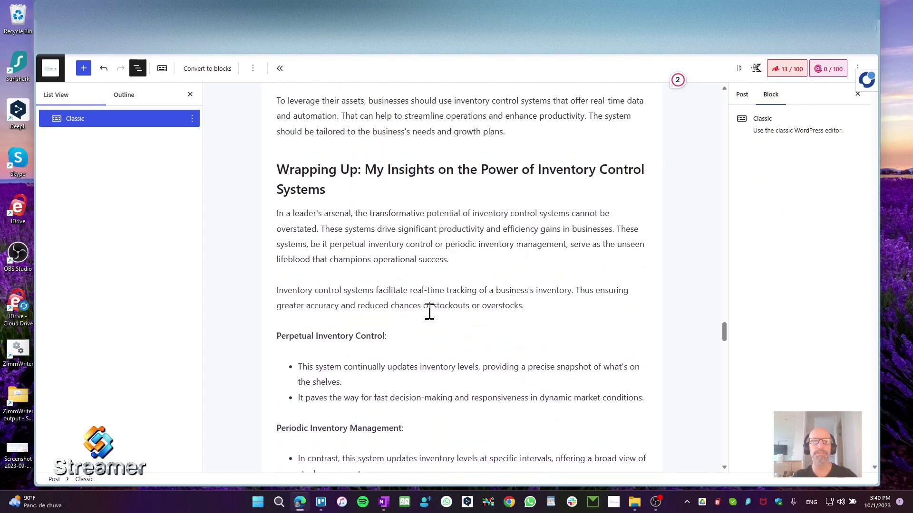
pyautogui.scroll(1, 430, 312)
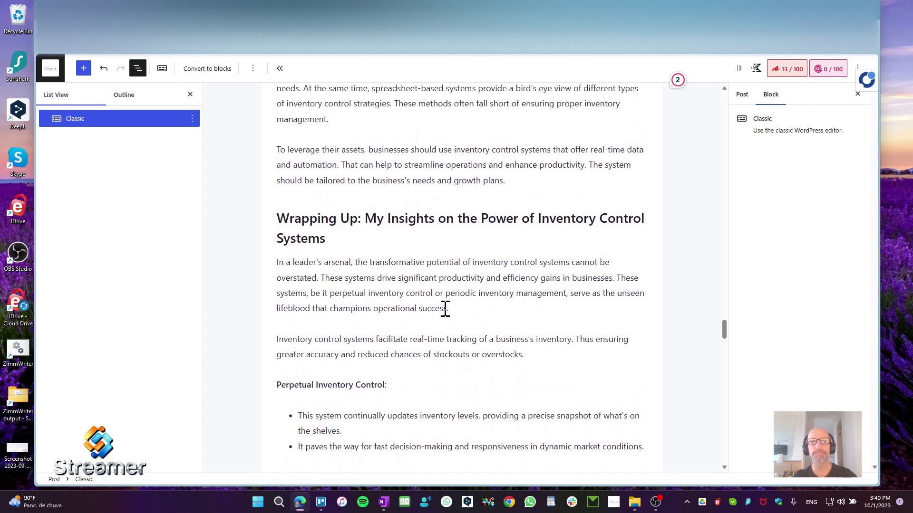
pyautogui.click(616, 277)
pyautogui.press('Return')
pyautogui.scroll(-1, 586, 340)
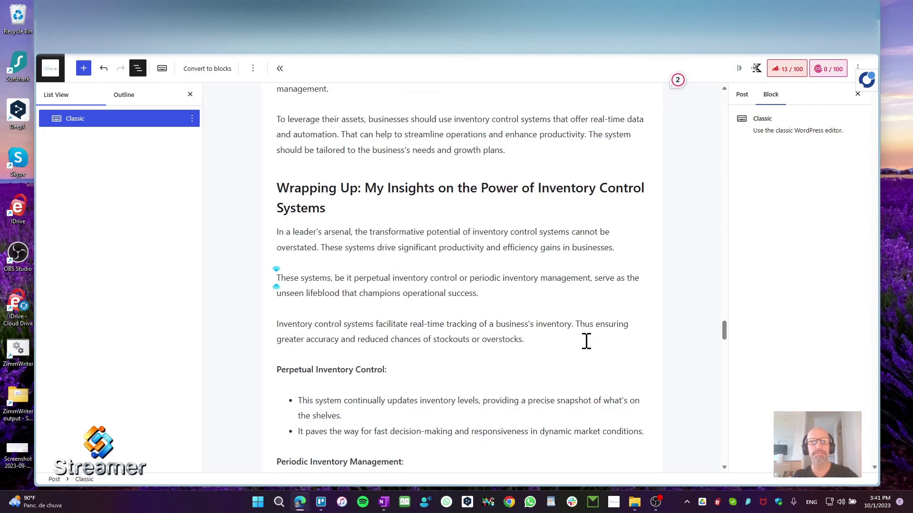
# - Under "Alternatives to Traditional Inventory Control Systems", start a new paragraph at "At the same time, spreadsheet-based systems"
pyautogui.scroll(4, 452, 290)
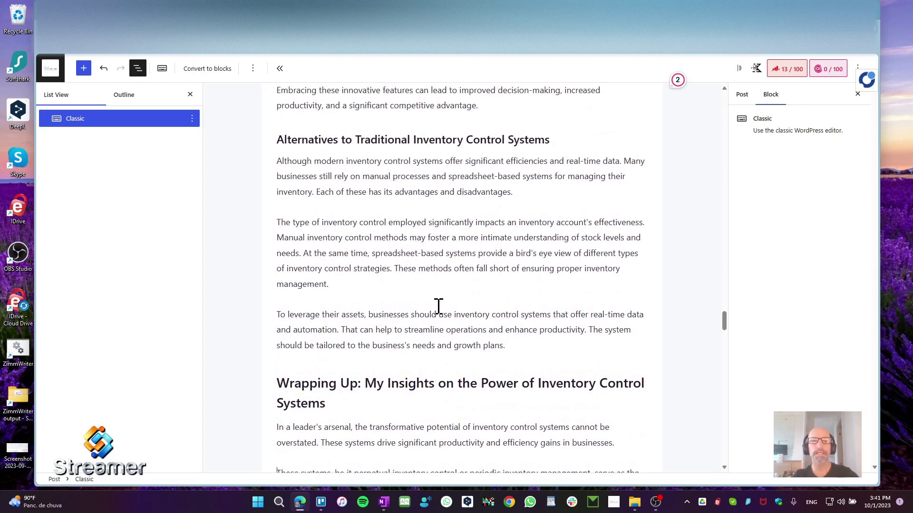
pyautogui.click(302, 253)
pyautogui.press('Return')
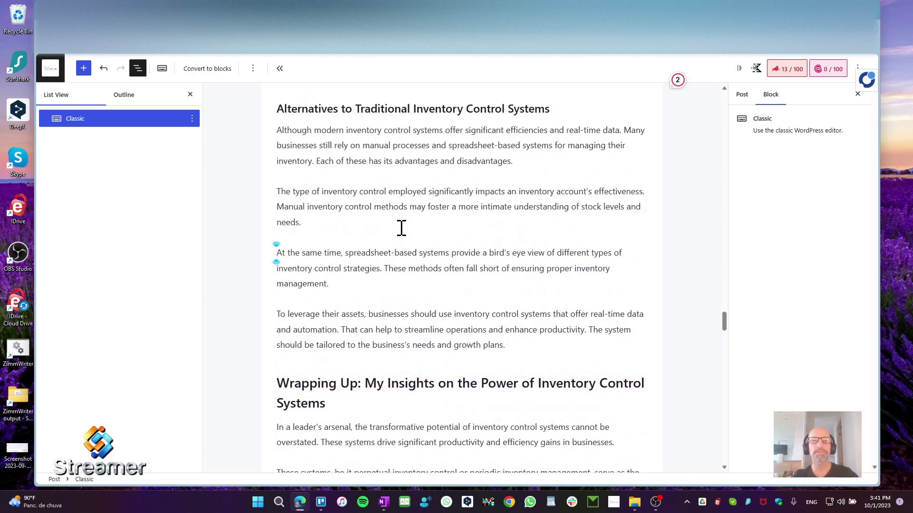
# - Under "Taking It to the Next Level: Leveraging Advanced Features", start a new paragraph at "These tools can transform the standard perpetual"
pyautogui.scroll(2, 401, 228)
pyautogui.scroll(2, 401, 228)
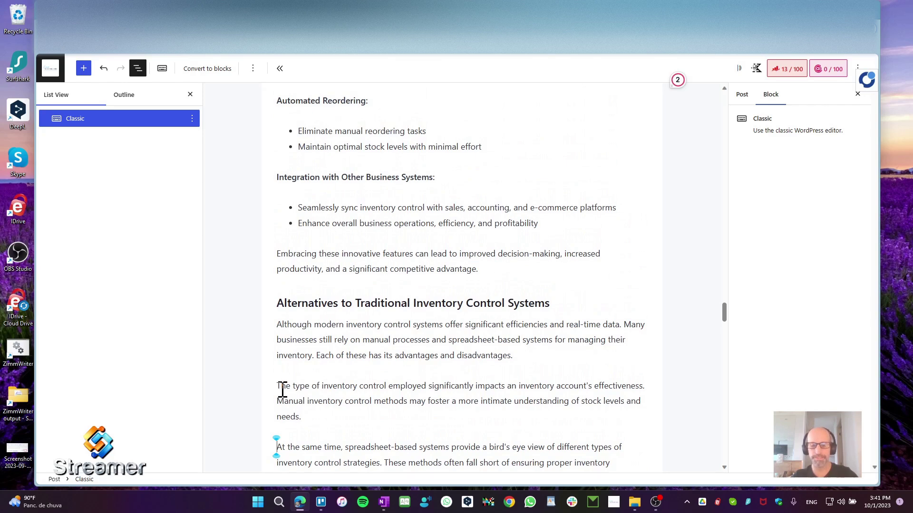
pyautogui.scroll(6, 277, 357)
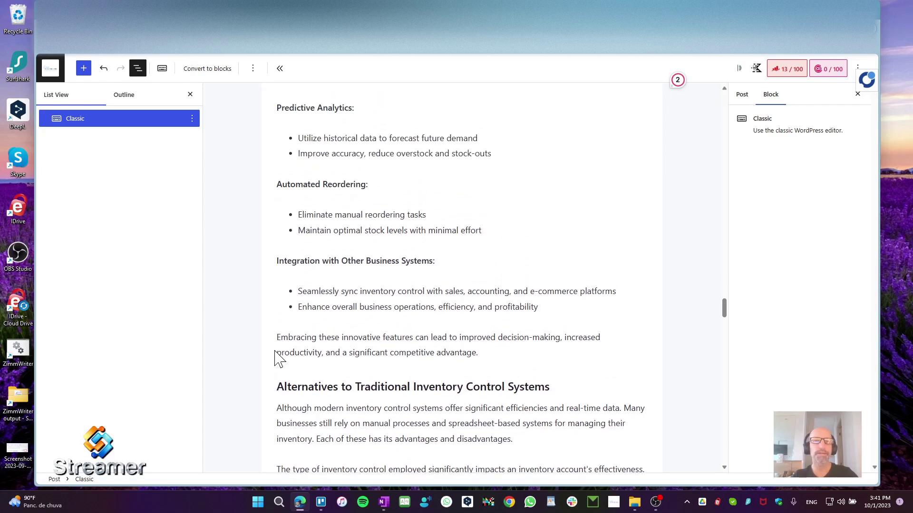
pyautogui.scroll(-1, 285, 333)
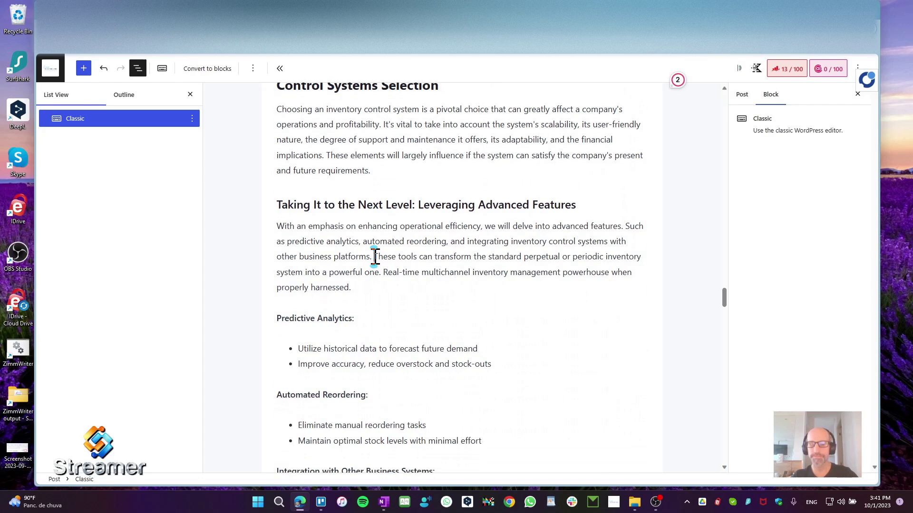
pyautogui.press('Return')
# - Under the "Key Factors for Enhancing Efficiency" heading, start a new paragraph at "These elements will largely influence"
pyautogui.scroll(2, 361, 258)
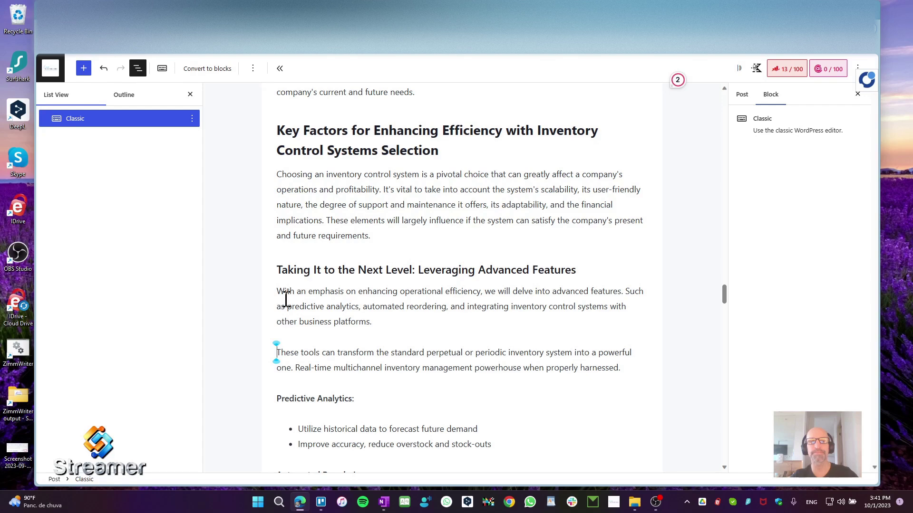
pyautogui.scroll(2, 422, 298)
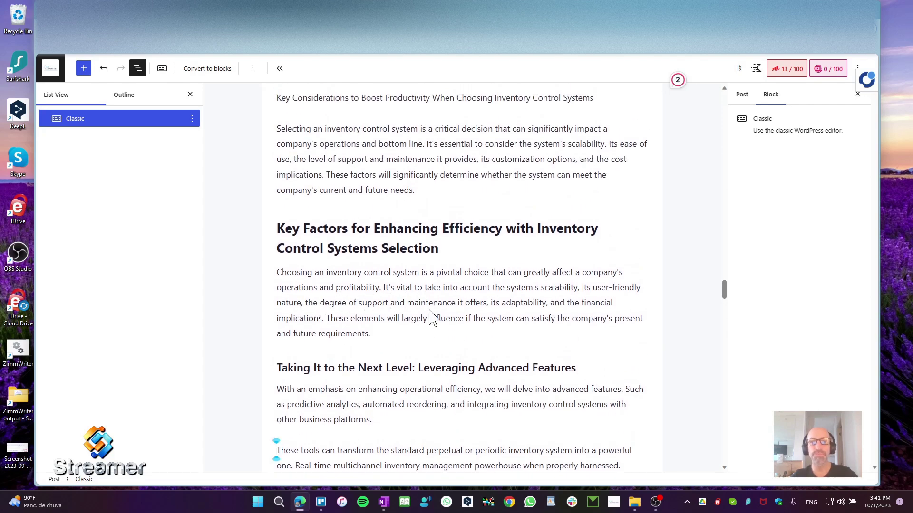
pyautogui.click(325, 319)
pyautogui.press('Return')
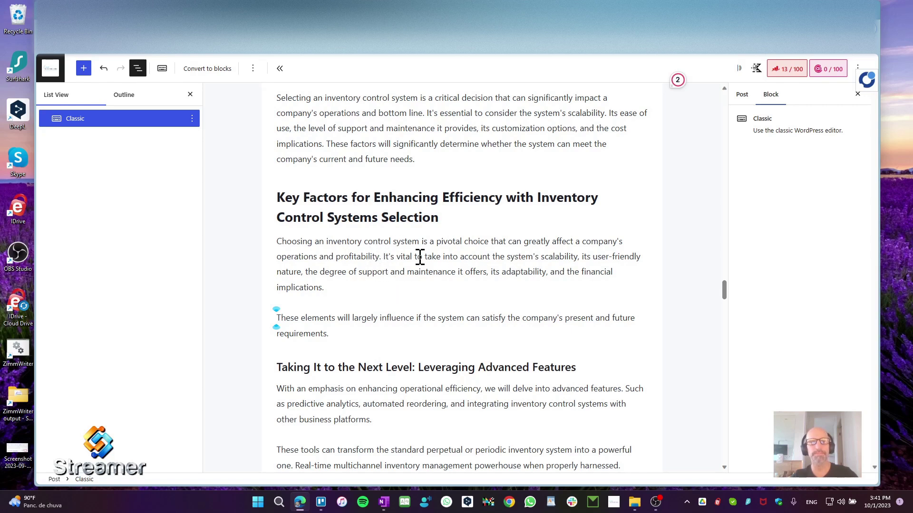
# - Split the paragraph beginning "Selecting an inventory control system is a critical decision" so that "Its ease of use" starts a new paragraph
pyautogui.scroll(1, 376, 287)
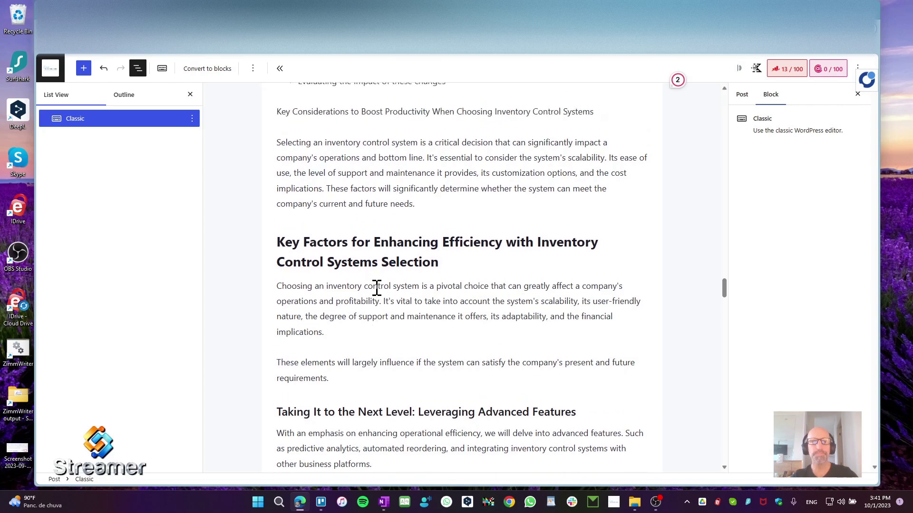
pyautogui.scroll(1, 376, 288)
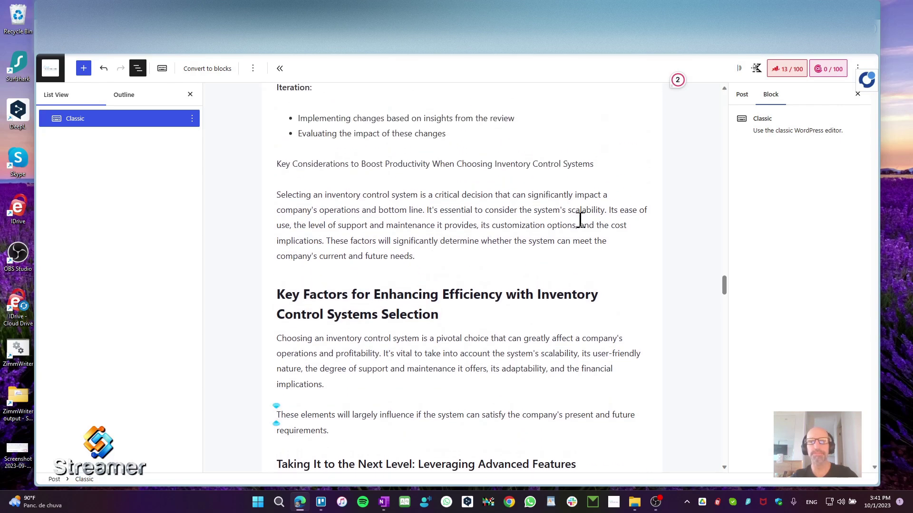
pyautogui.click(608, 210)
pyautogui.press('Return')
# - Check the paragraph lengths in the remaining sections, from "Key Considerations to Boost Productivity" back to the article title and featured image
pyautogui.scroll(1, 449, 261)
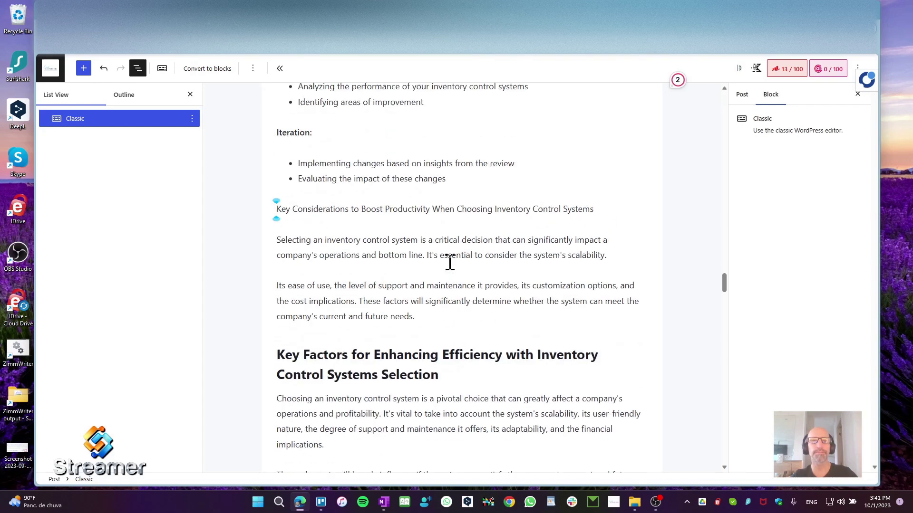
pyautogui.scroll(6, 449, 262)
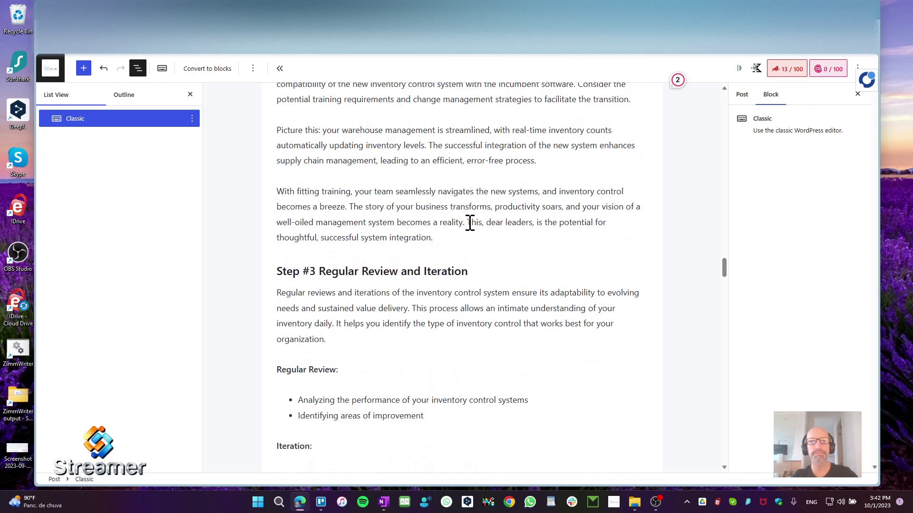
pyautogui.scroll(1, 431, 249)
pyautogui.scroll(6, 431, 249)
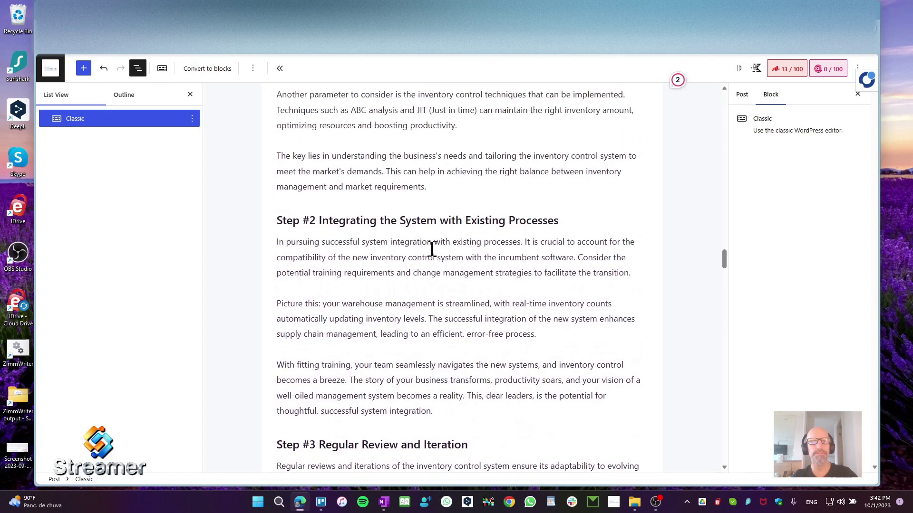
pyautogui.scroll(3, 431, 249)
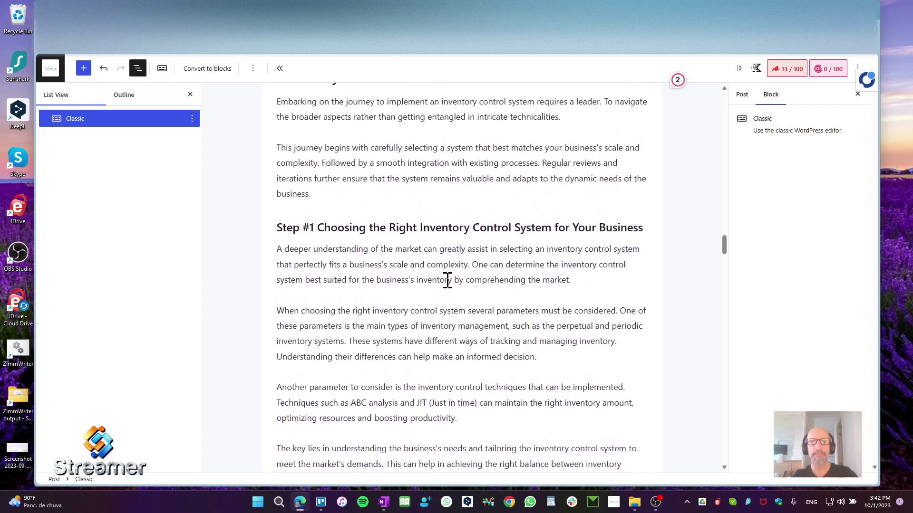
pyautogui.scroll(5, 442, 326)
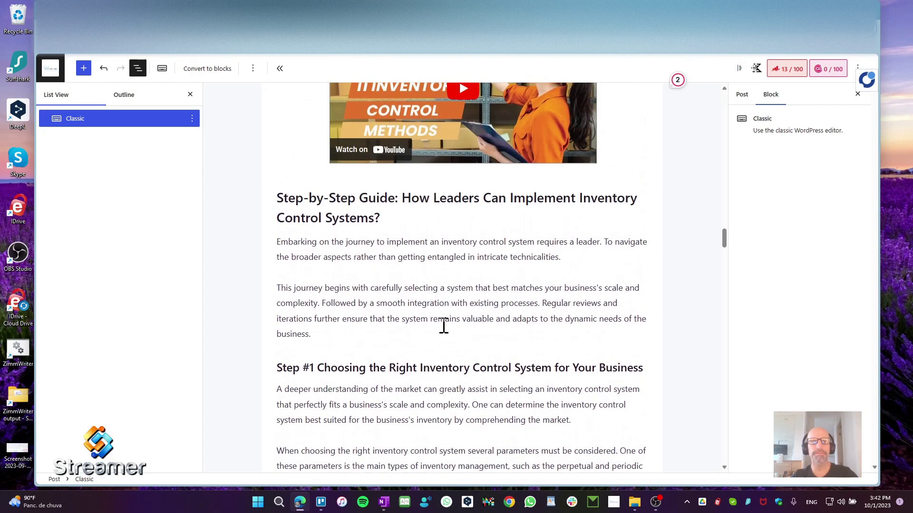
pyautogui.scroll(7, 443, 326)
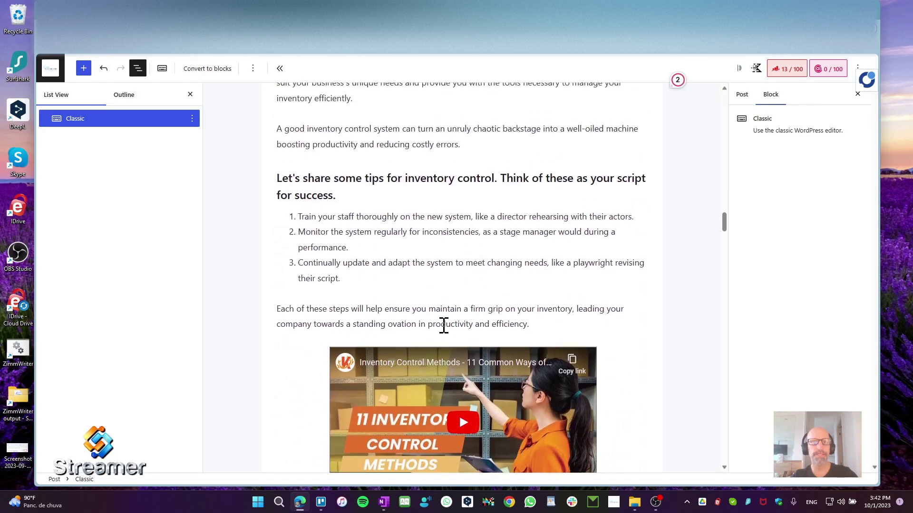
pyautogui.scroll(8, 443, 326)
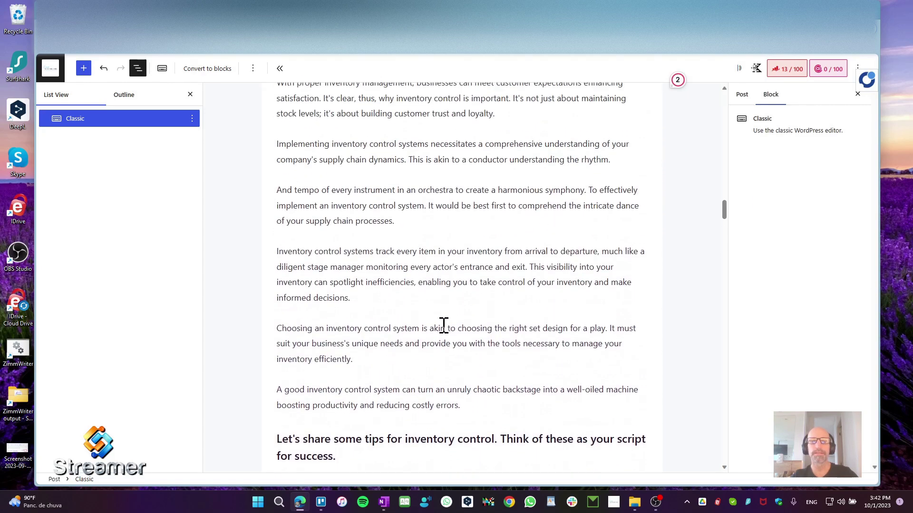
pyautogui.scroll(4, 443, 326)
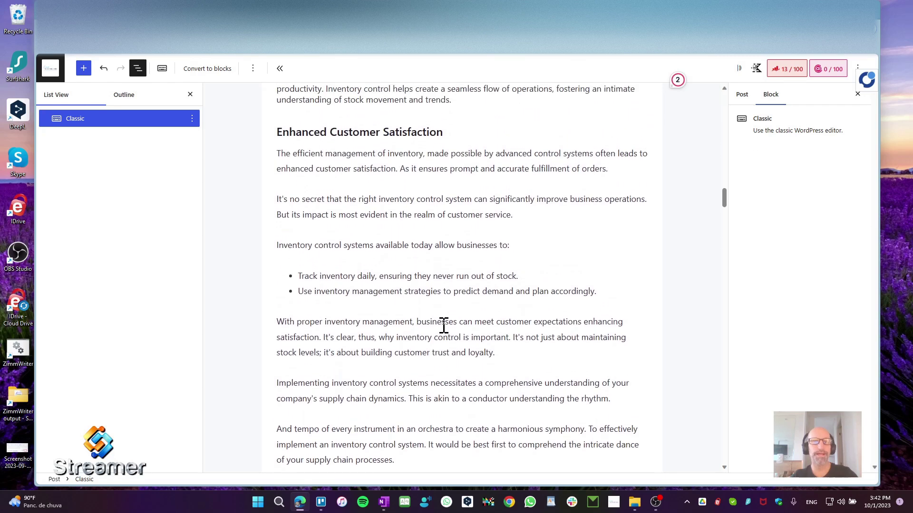
pyautogui.scroll(3, 443, 327)
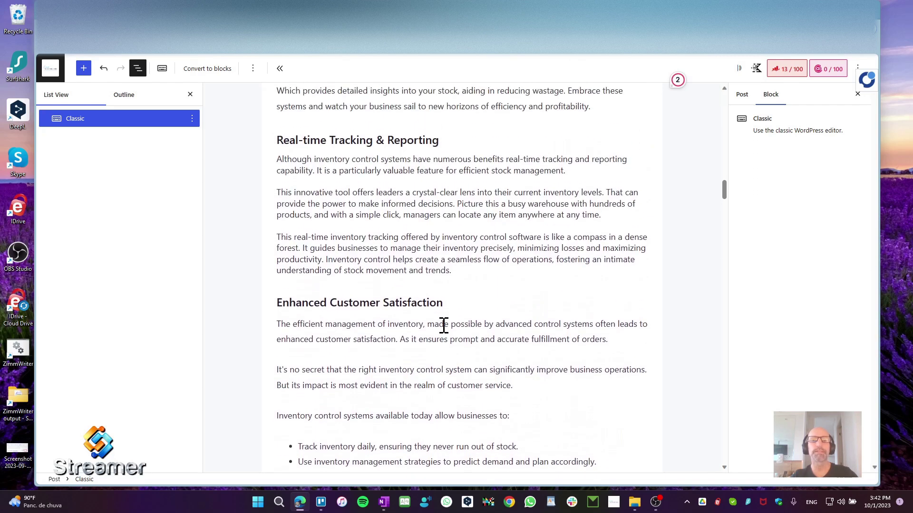
pyautogui.scroll(1, 433, 325)
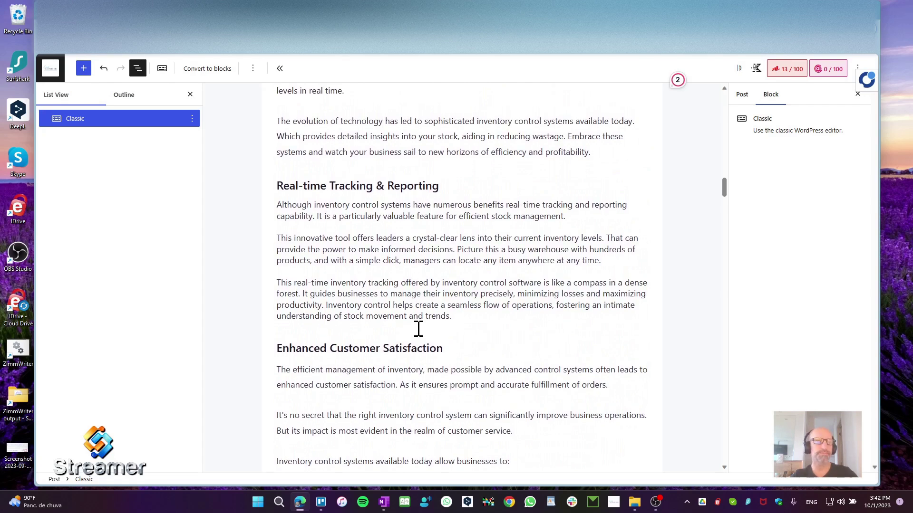
pyautogui.scroll(4, 418, 329)
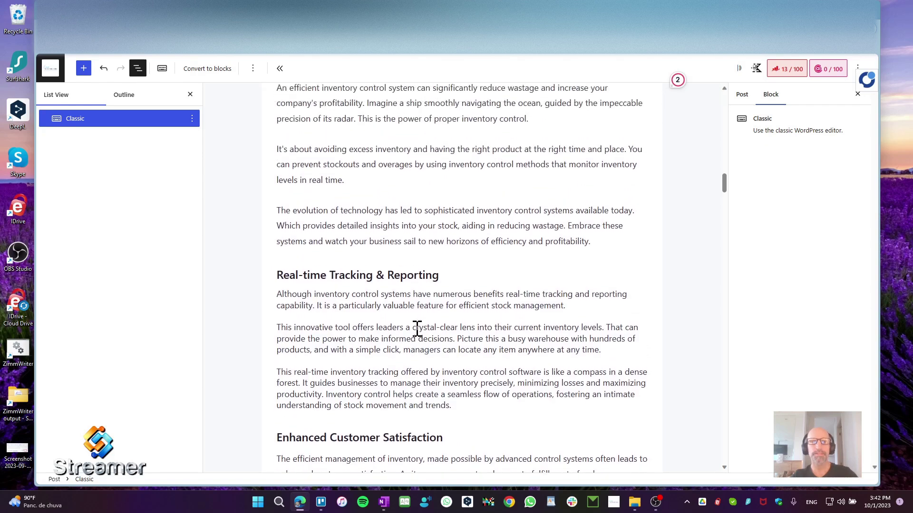
pyautogui.scroll(4, 417, 329)
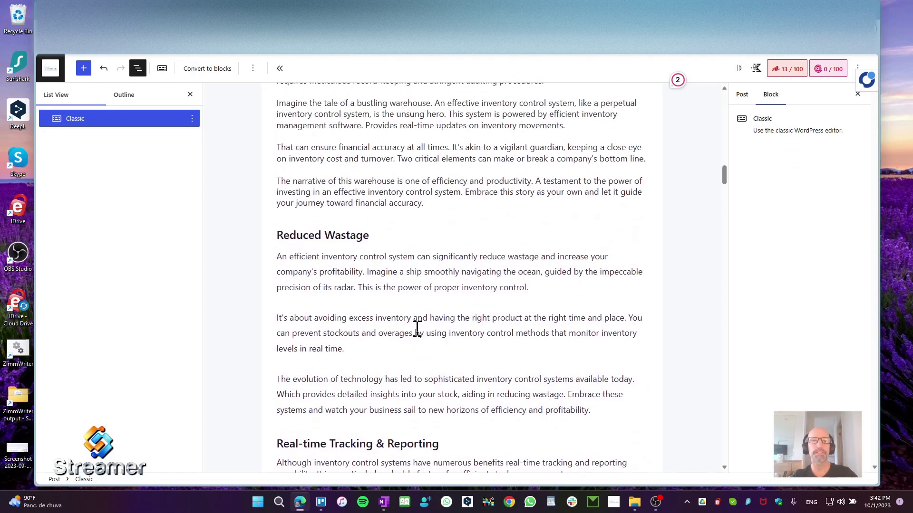
pyautogui.scroll(5, 416, 329)
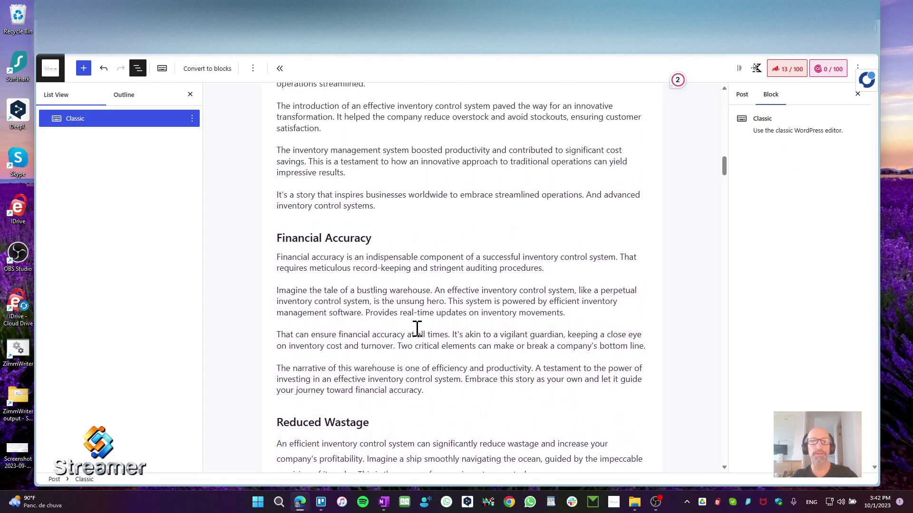
pyautogui.scroll(9, 416, 329)
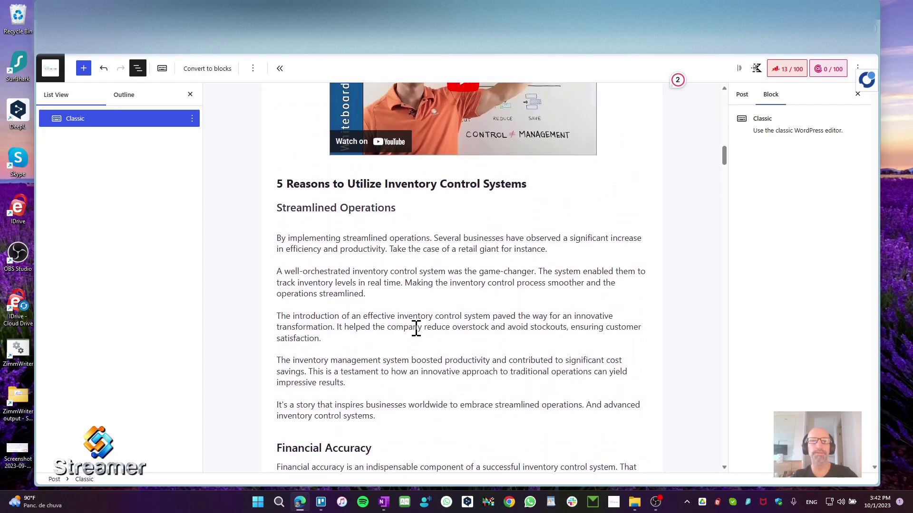
pyautogui.scroll(8, 416, 328)
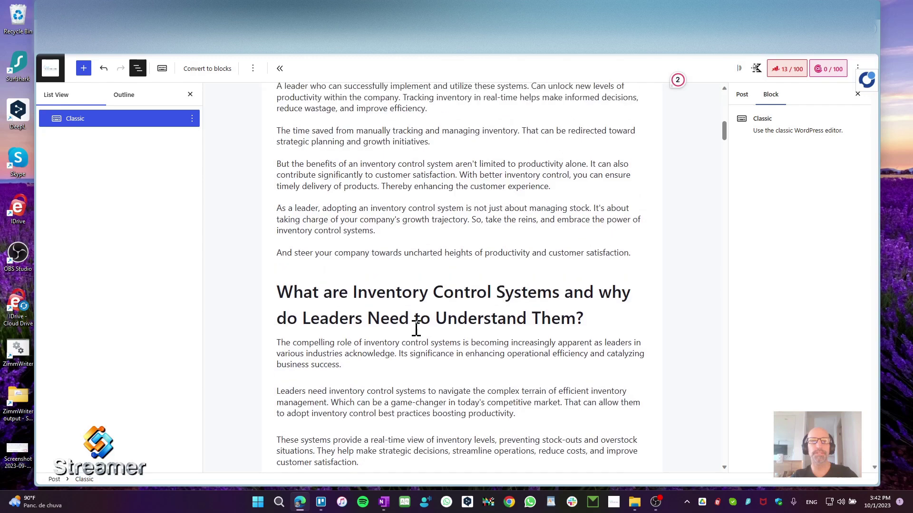
pyautogui.scroll(3, 415, 328)
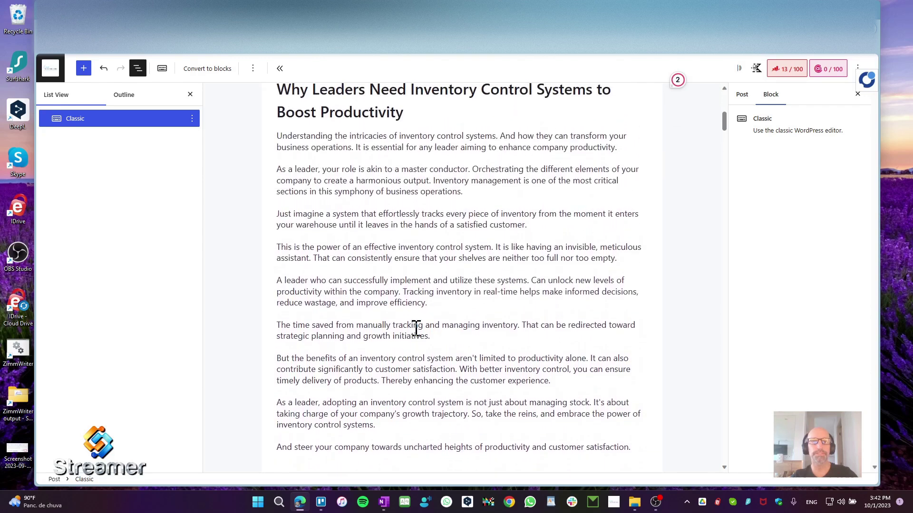
pyautogui.scroll(6, 416, 328)
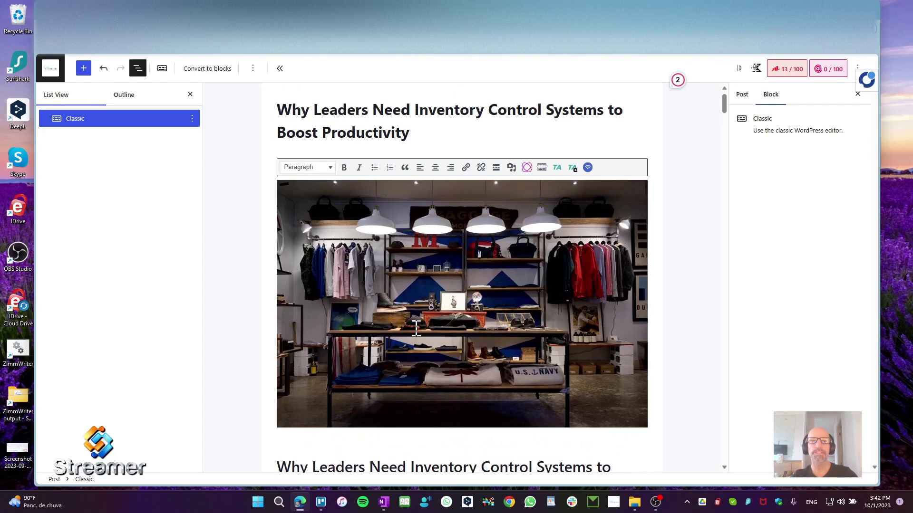
# - Review the article's opening from the featured image through the "Streamlined Operations" section, checking paragraph lengths, and return to the title
pyautogui.scroll(-1, 416, 328)
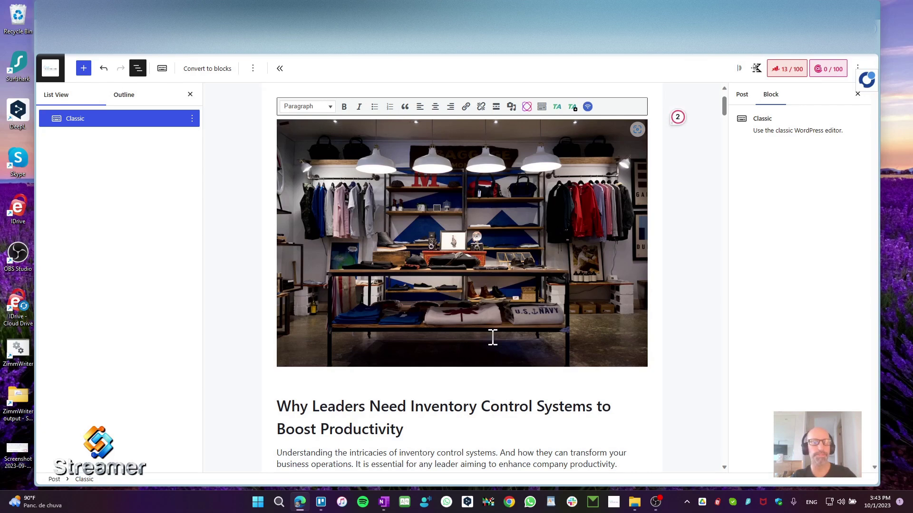
pyautogui.scroll(-7, 442, 369)
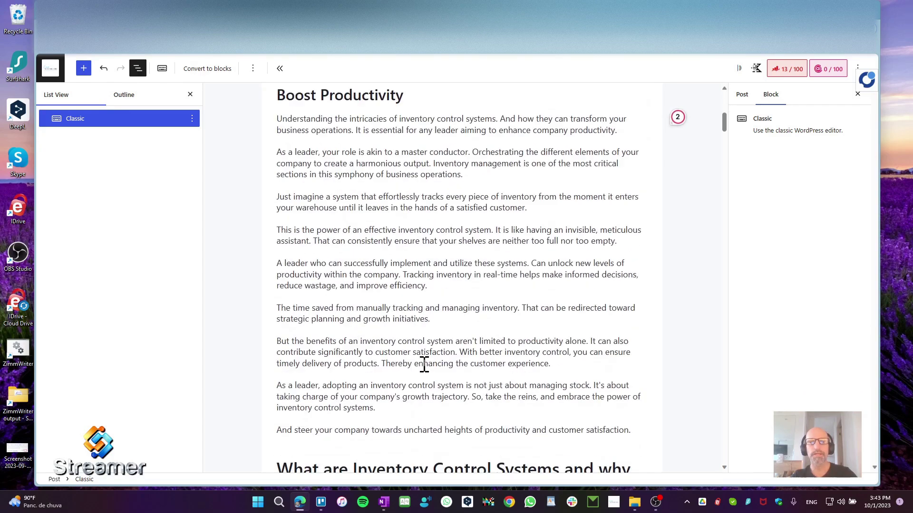
pyautogui.scroll(-10, 400, 351)
pyautogui.scroll(1, 397, 354)
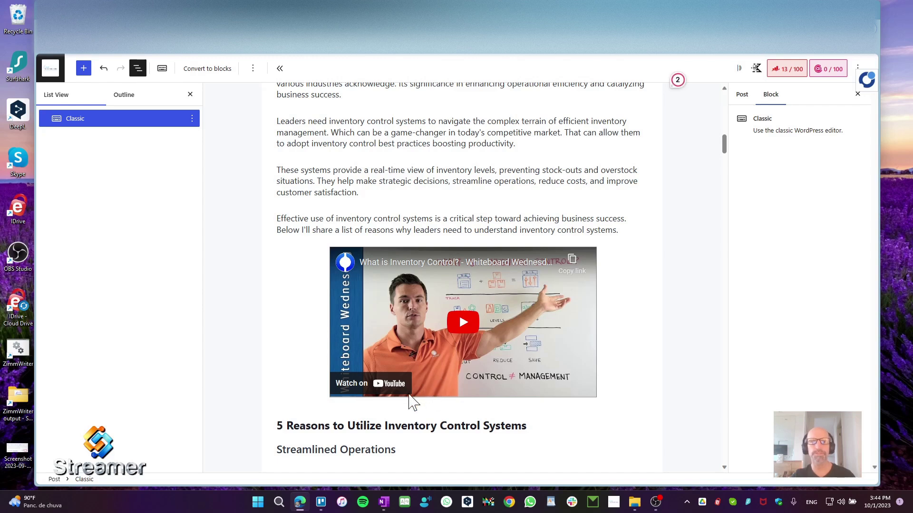
pyautogui.scroll(-4, 290, 385)
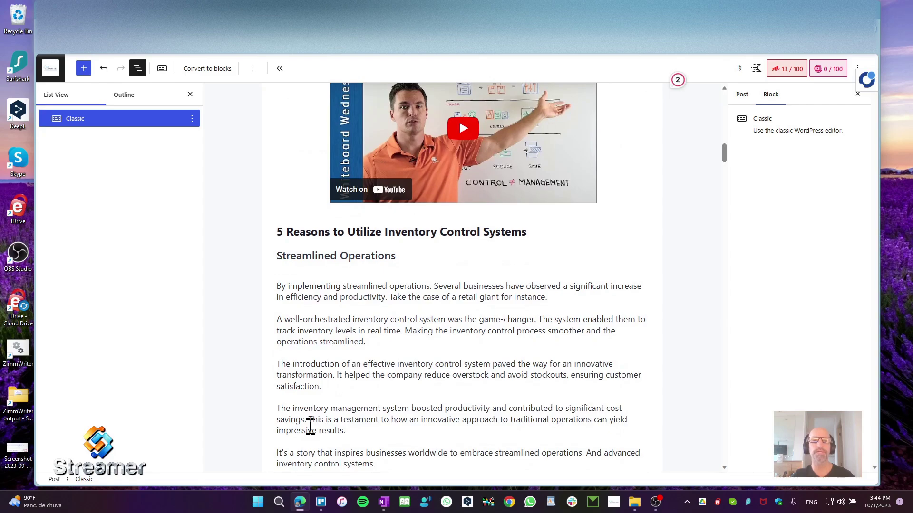
pyautogui.scroll(1, 286, 404)
pyautogui.scroll(15, 287, 404)
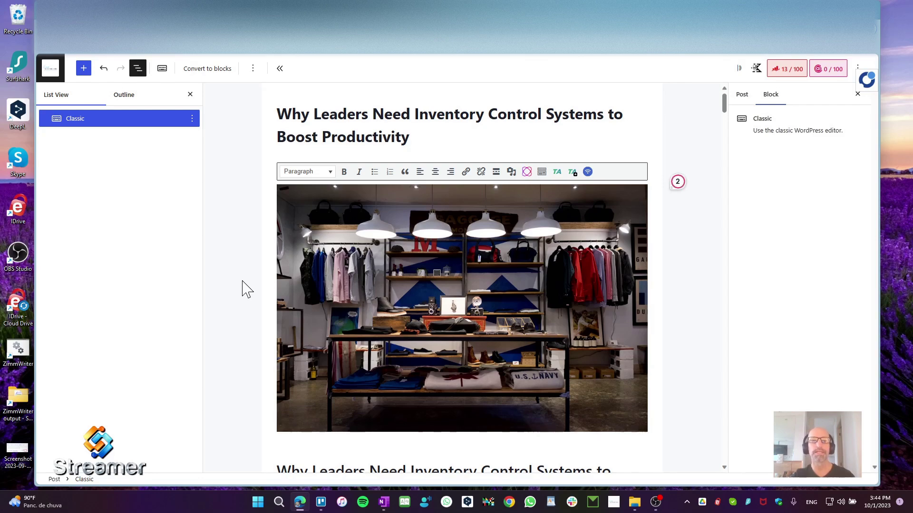
# - Look over the whole article from the title to the final FAQ answer, and return to the "Frequently Asked Questions" heading
pyautogui.scroll(-6, 243, 283)
pyautogui.scroll(-1, 247, 292)
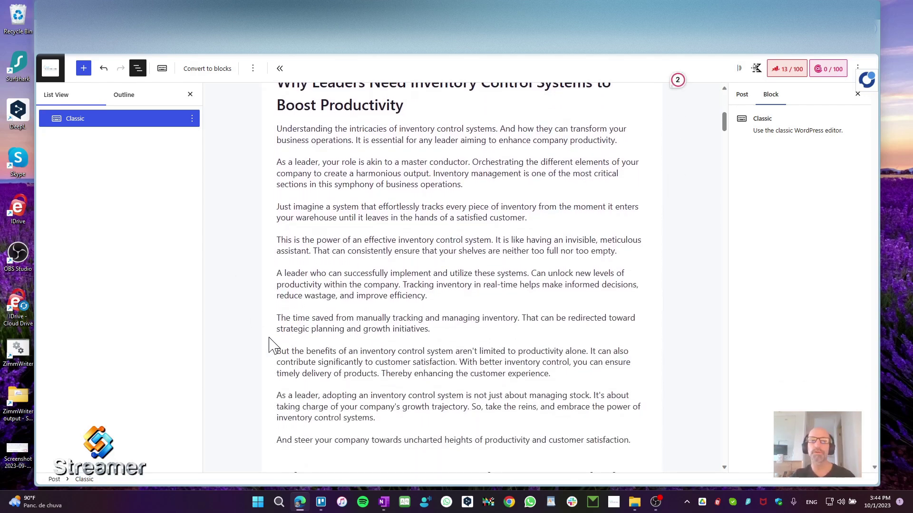
pyautogui.scroll(-7, 271, 347)
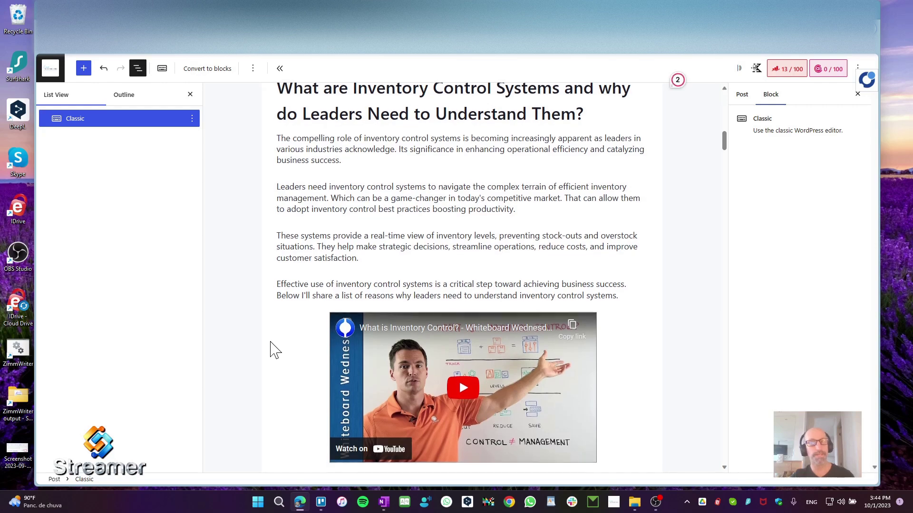
pyautogui.scroll(-6, 271, 357)
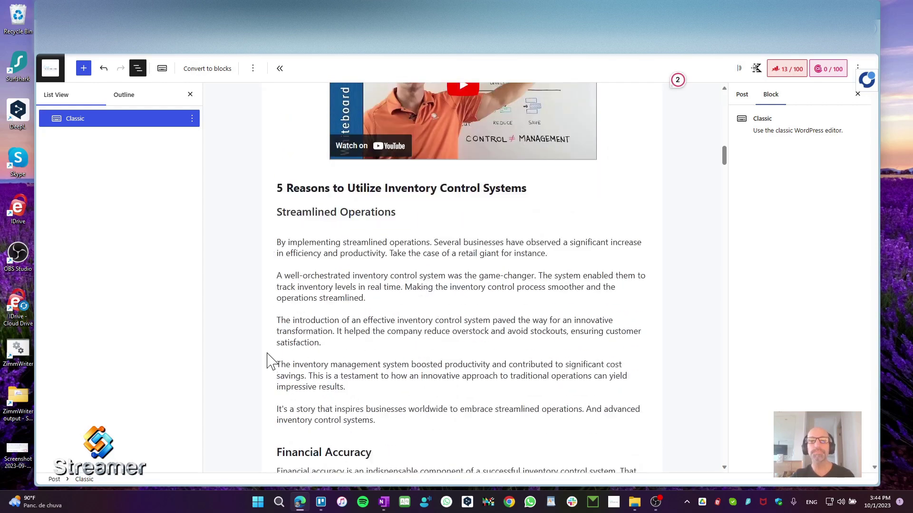
pyautogui.scroll(-15, 271, 361)
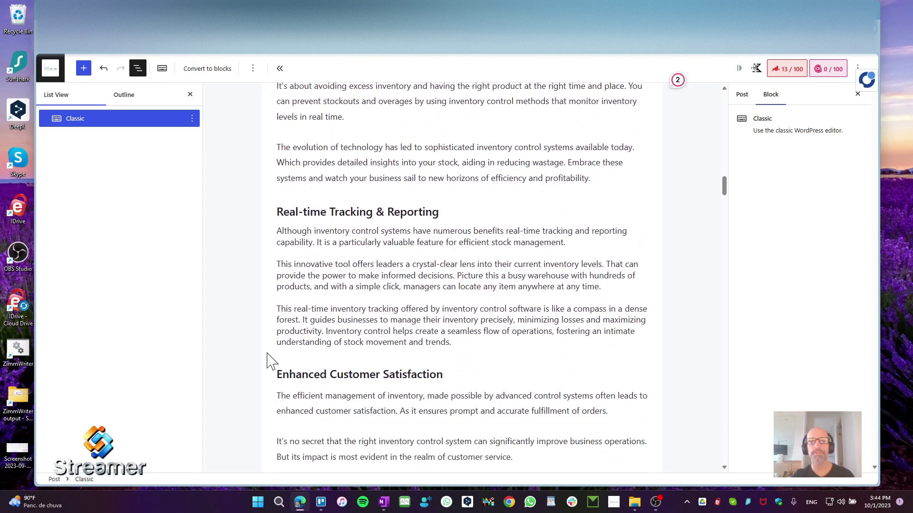
pyautogui.scroll(-8, 271, 361)
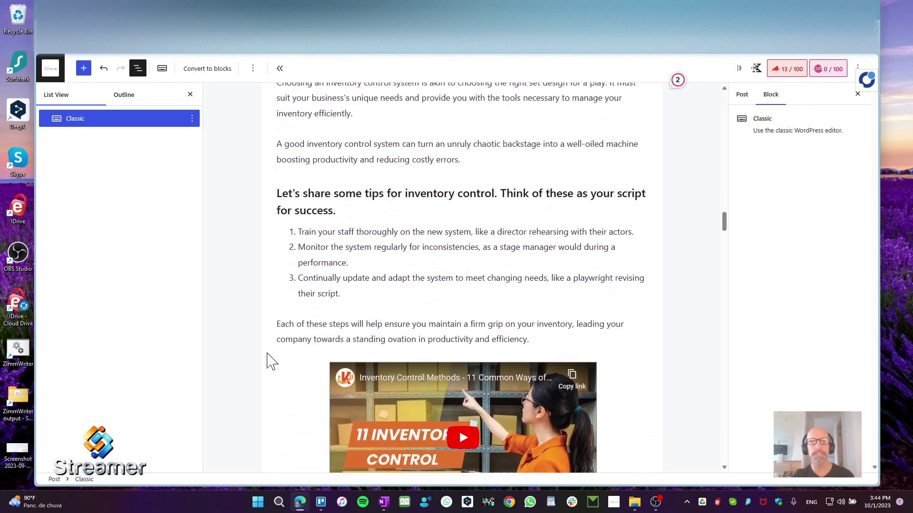
pyautogui.scroll(-14, 271, 361)
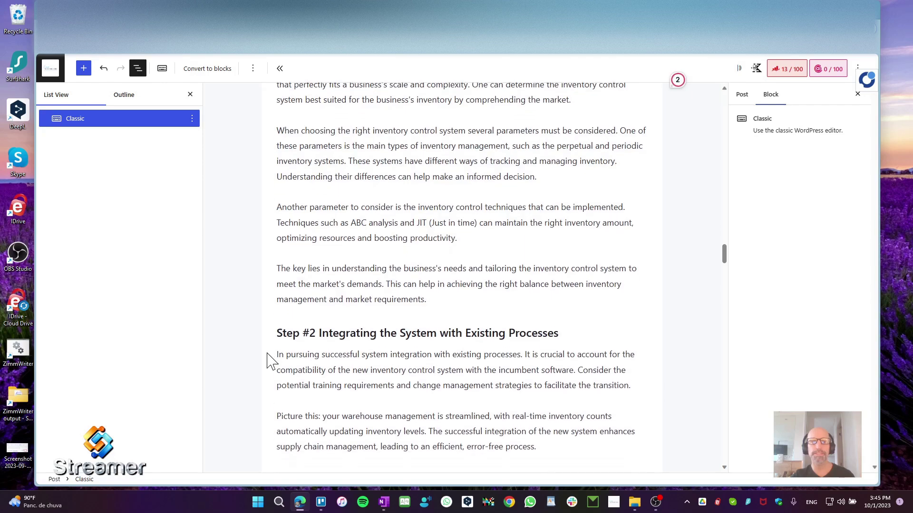
pyautogui.scroll(-6, 271, 361)
pyautogui.scroll(-4, 256, 361)
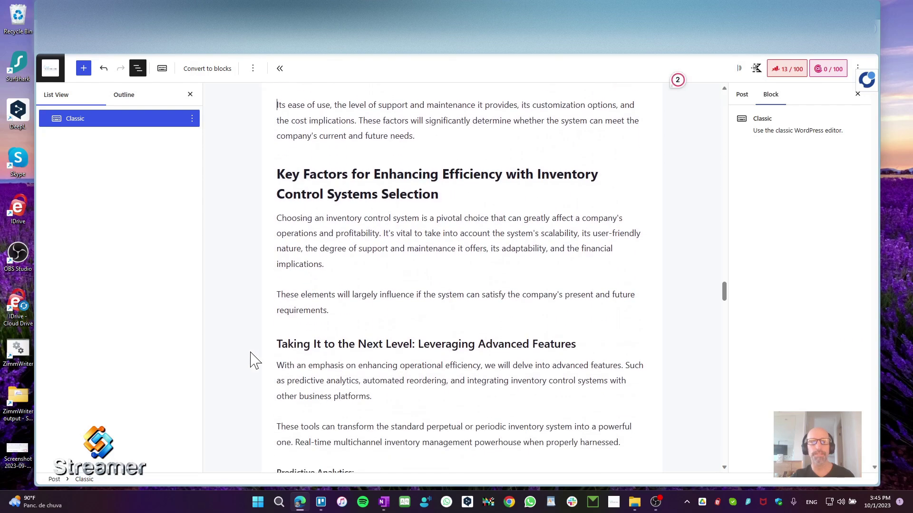
pyautogui.scroll(-16, 256, 361)
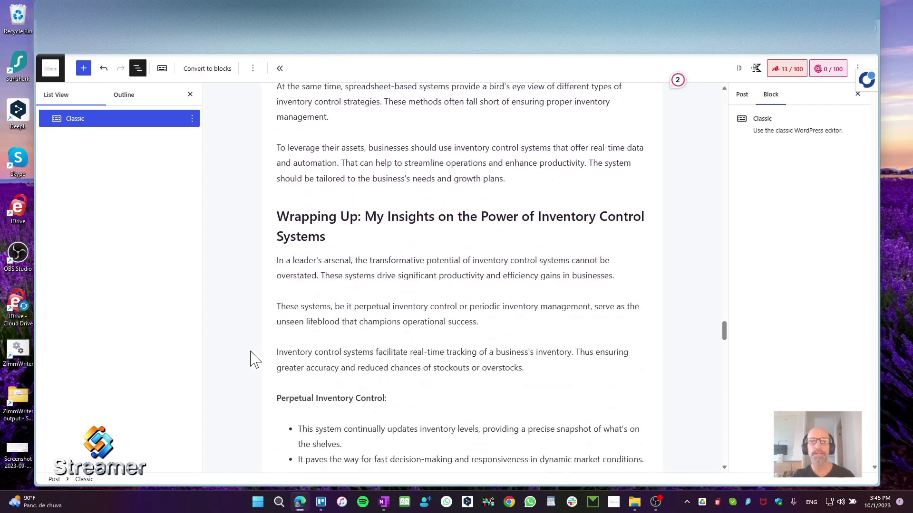
pyautogui.scroll(-7, 256, 361)
pyautogui.scroll(-6, 256, 361)
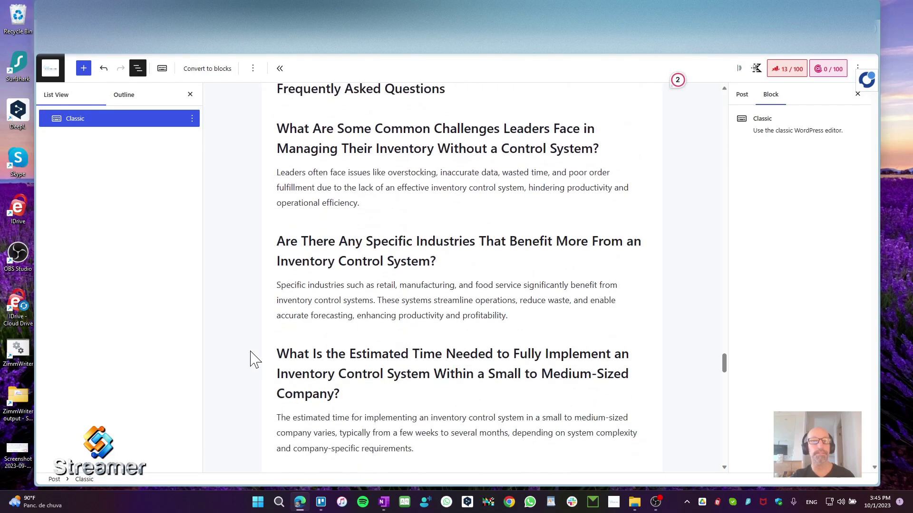
pyautogui.scroll(-7, 255, 361)
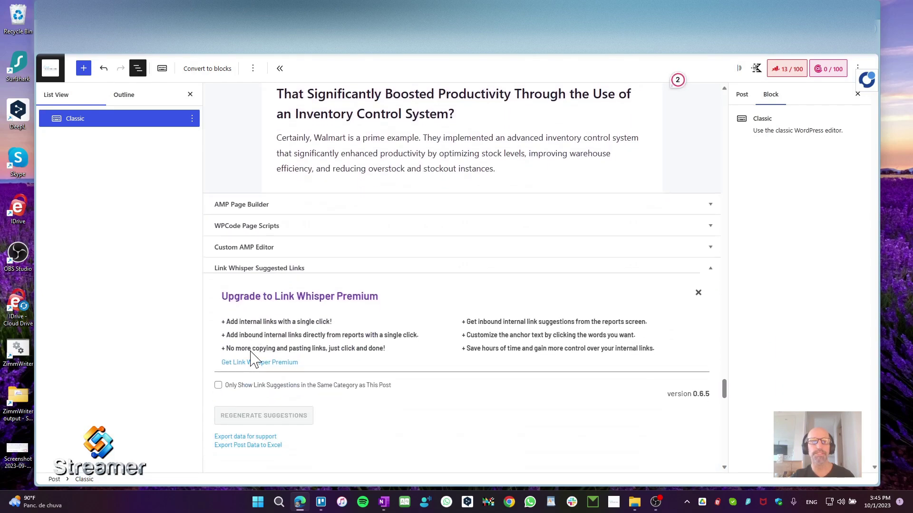
pyautogui.scroll(5, 255, 361)
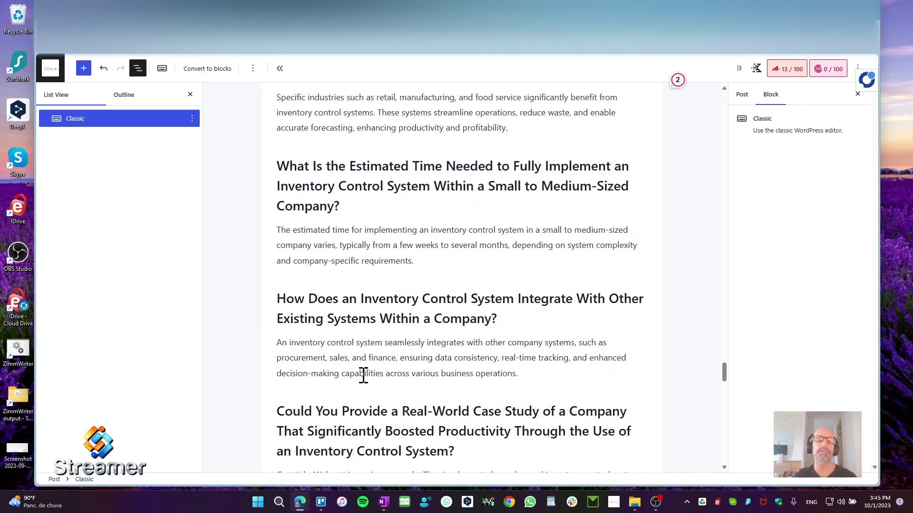
pyautogui.scroll(4, 362, 373)
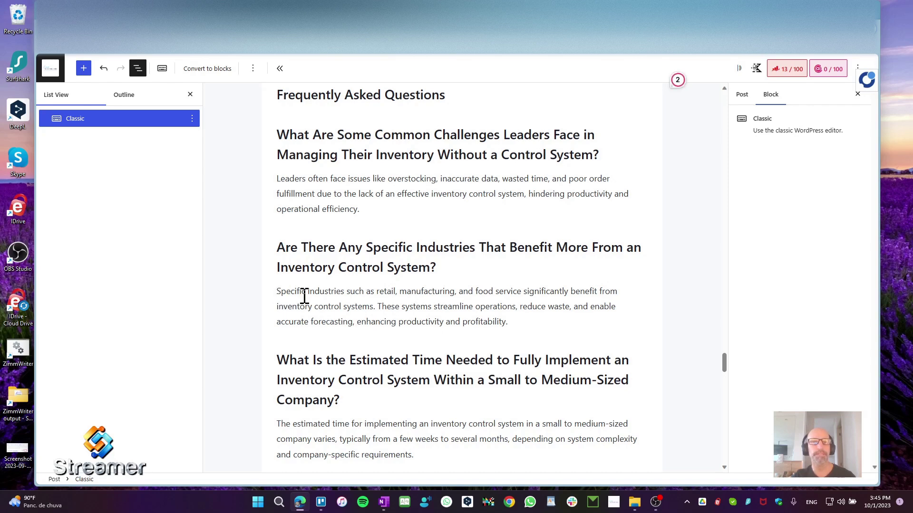
pyautogui.moveTo(309, 292); pyautogui.dragTo(397, 292)
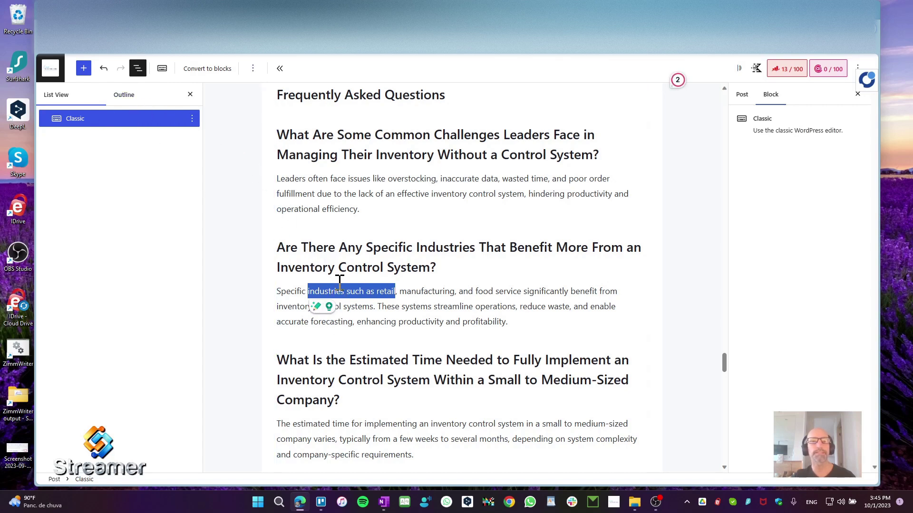
pyautogui.scroll(8, 281, 346)
pyautogui.scroll(-8, 370, 314)
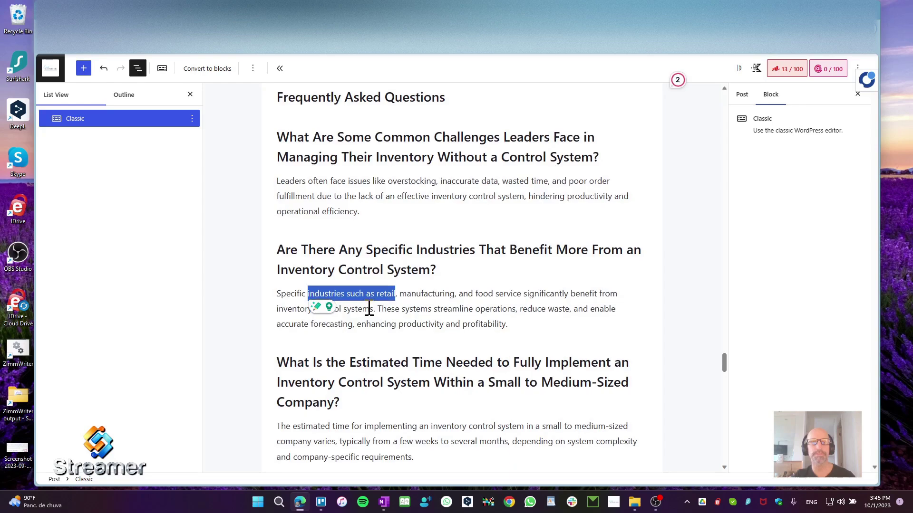
pyautogui.scroll(8, 401, 313)
pyautogui.scroll(20, 401, 311)
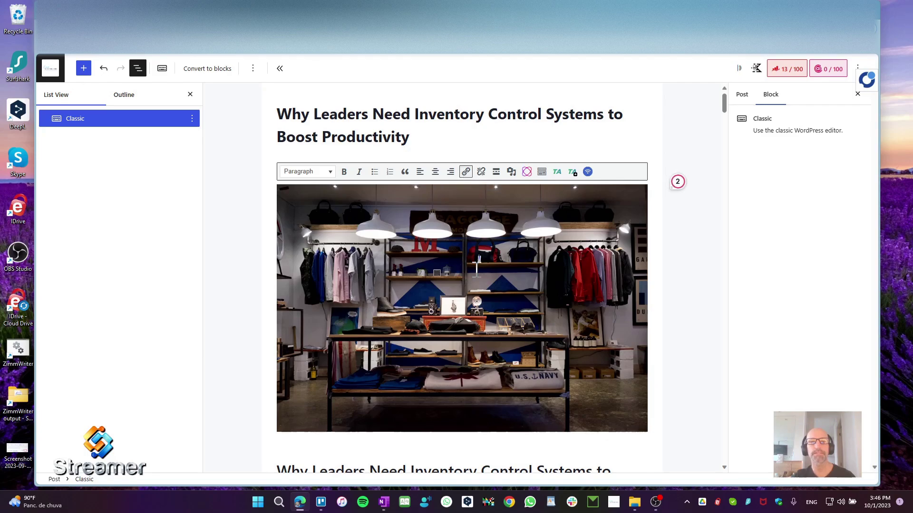
pyautogui.scroll(-20, 259, 302)
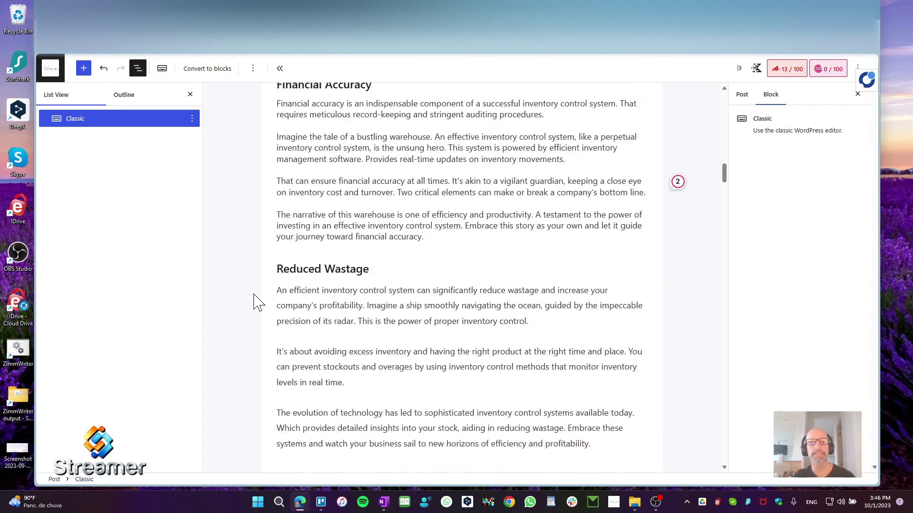
pyautogui.scroll(-20, 257, 302)
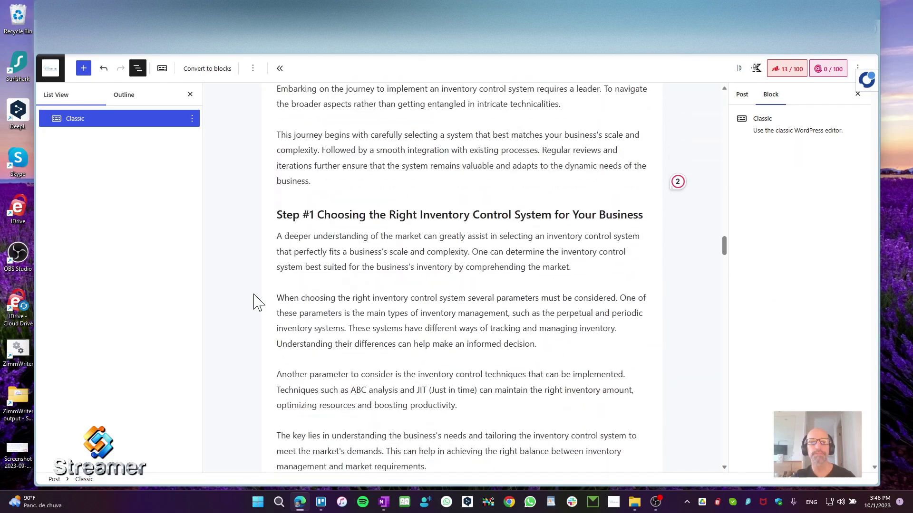
pyautogui.scroll(-20, 256, 302)
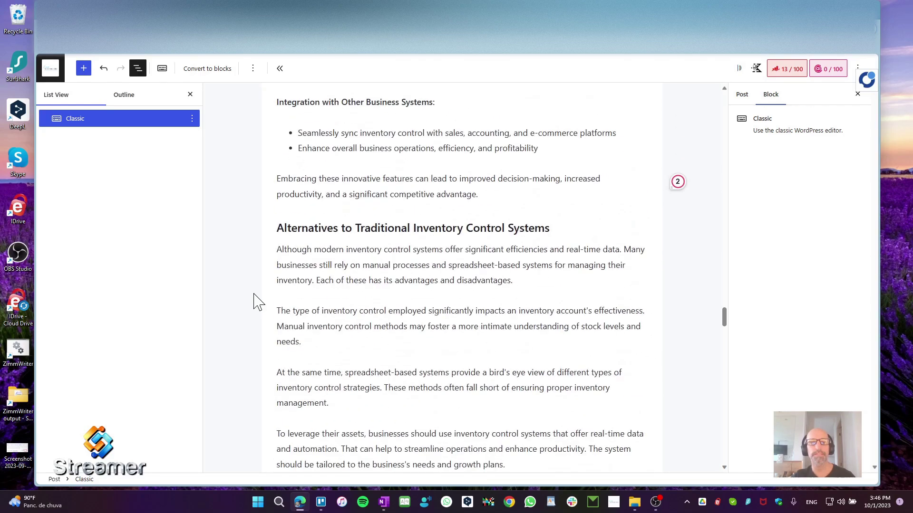
pyautogui.scroll(-20, 257, 302)
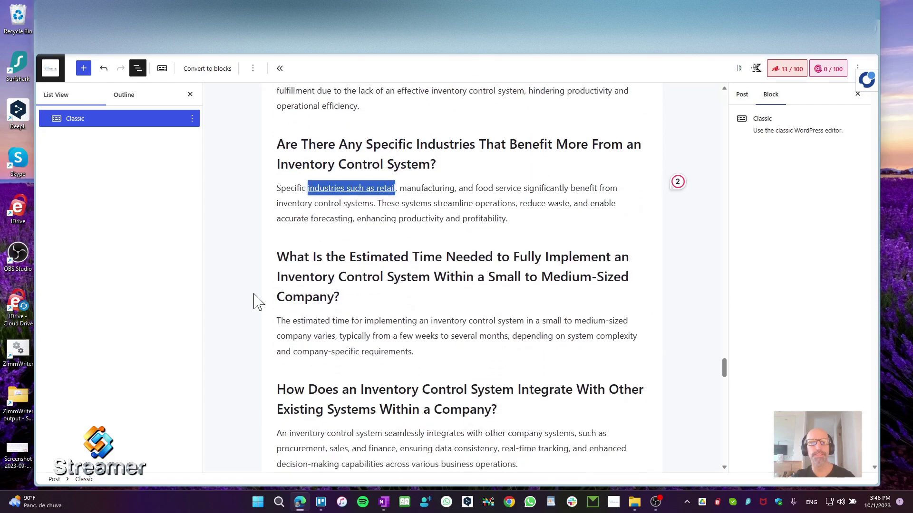
pyautogui.scroll(2, 257, 302)
pyautogui.hotkey('ctrl', 'k')
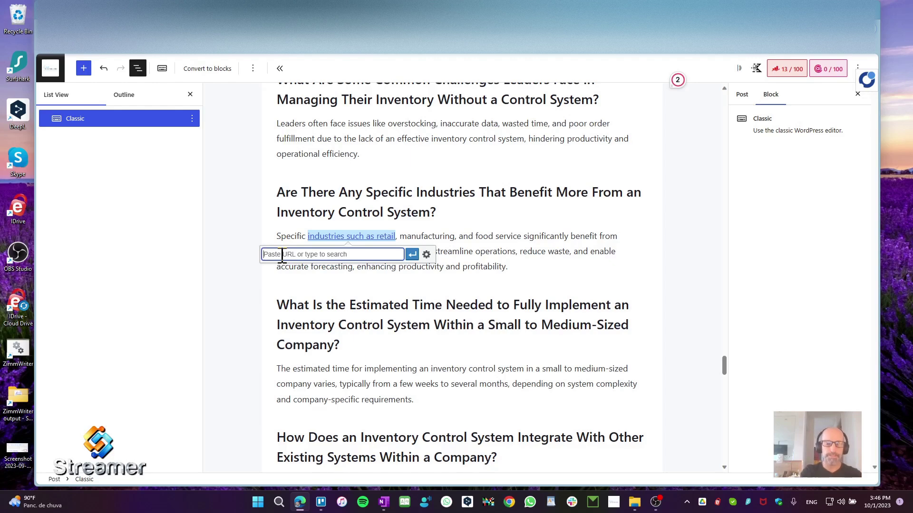
pyautogui.write('hpp')
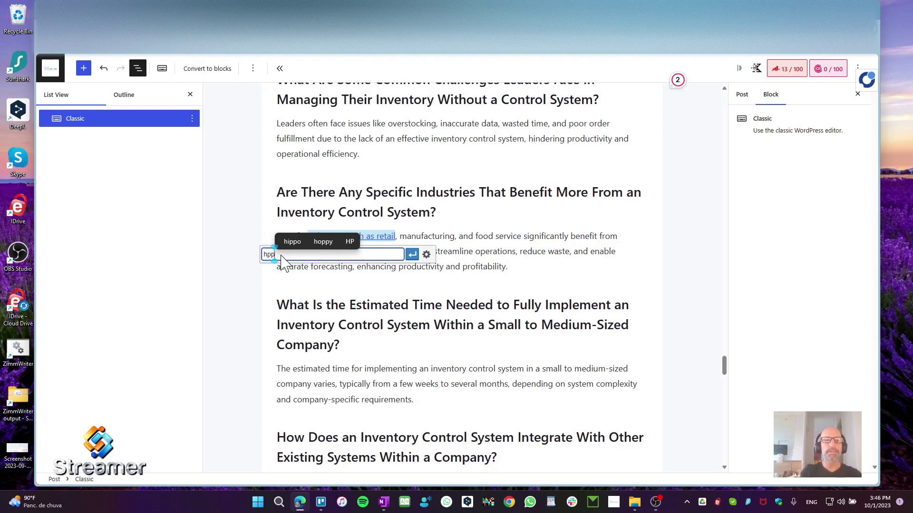
pyautogui.press('BackSpace')
pyautogui.press('BackSpace')
pyautogui.write('ttp')
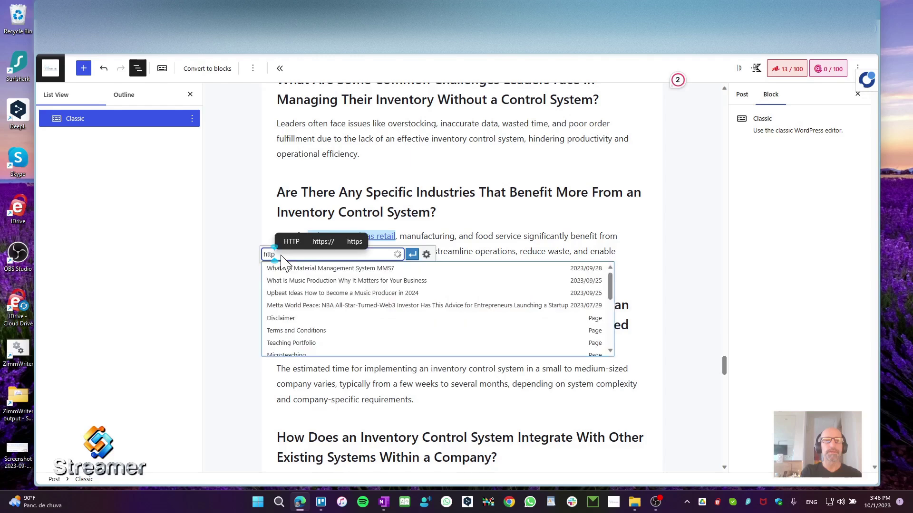
pyautogui.write('://')
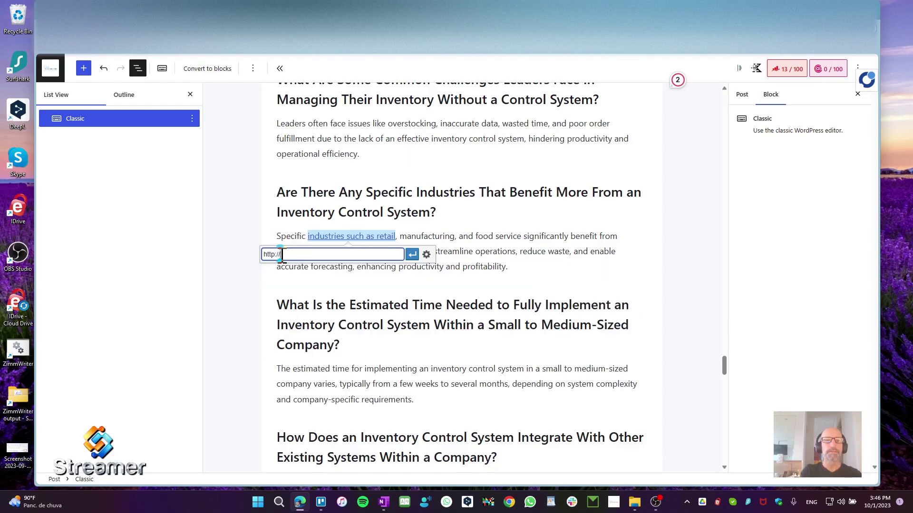
pyautogui.write('google.com')
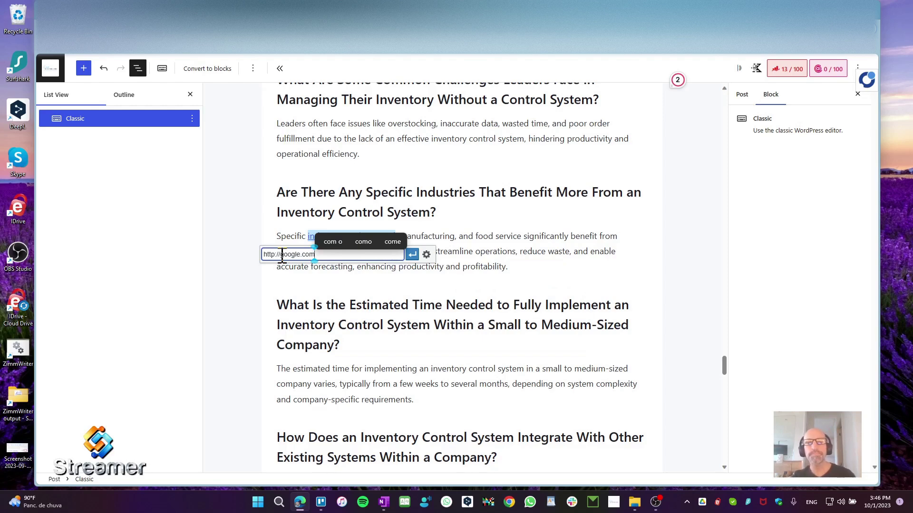
# - In the advanced link options, set the "industries such as retail" link to open in a new tab and update it
pyautogui.click(426, 255)
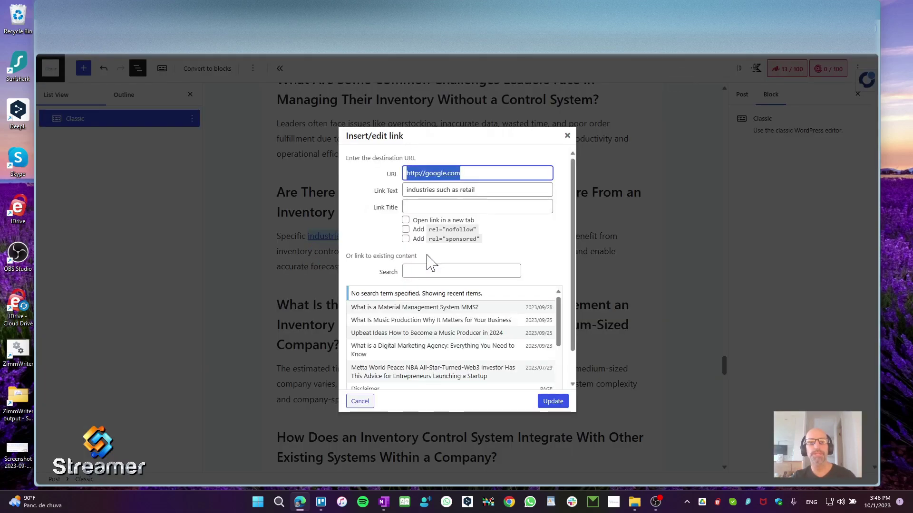
pyautogui.click(405, 221)
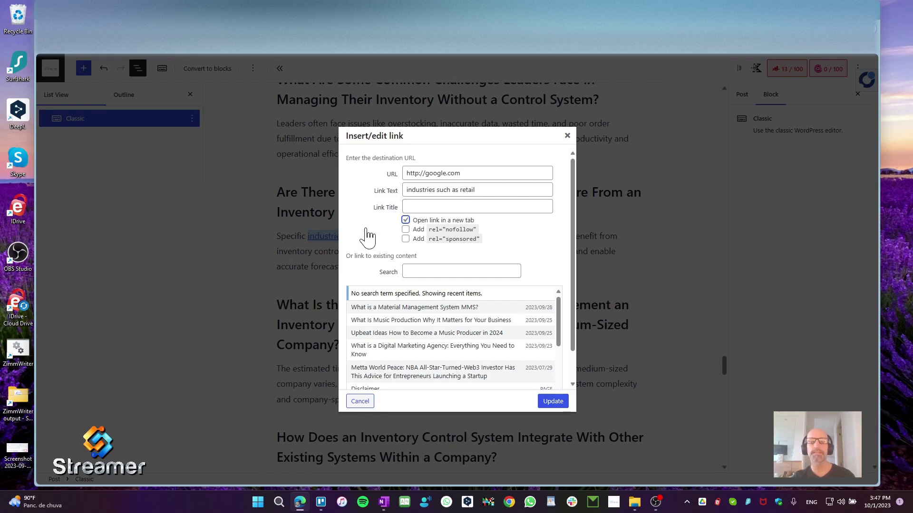
pyautogui.click(405, 220)
pyautogui.click(405, 220)
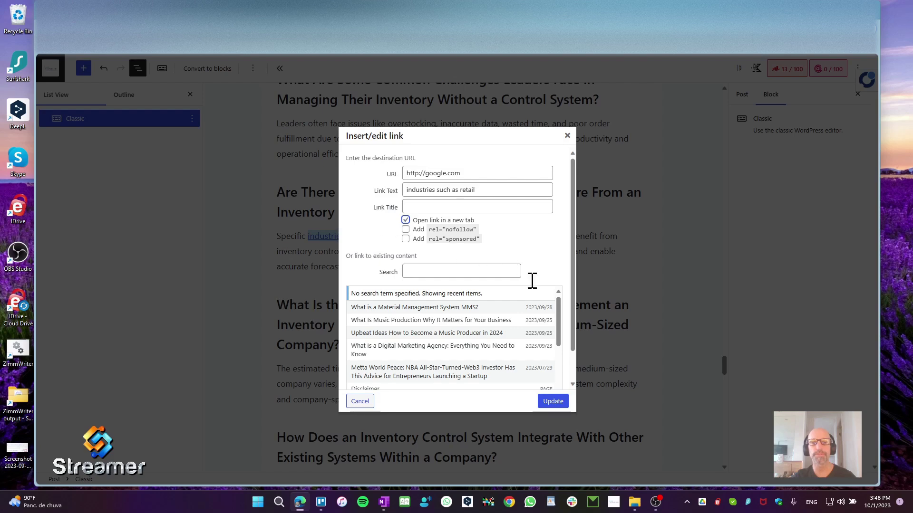
pyautogui.click(553, 402)
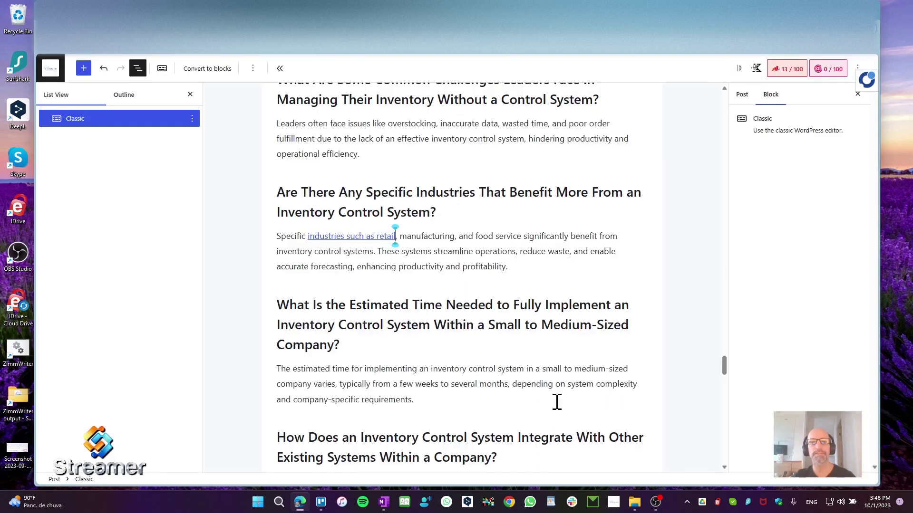
# - Test the "industries such as retail" link by opening its google.com destination
pyautogui.click(340, 237)
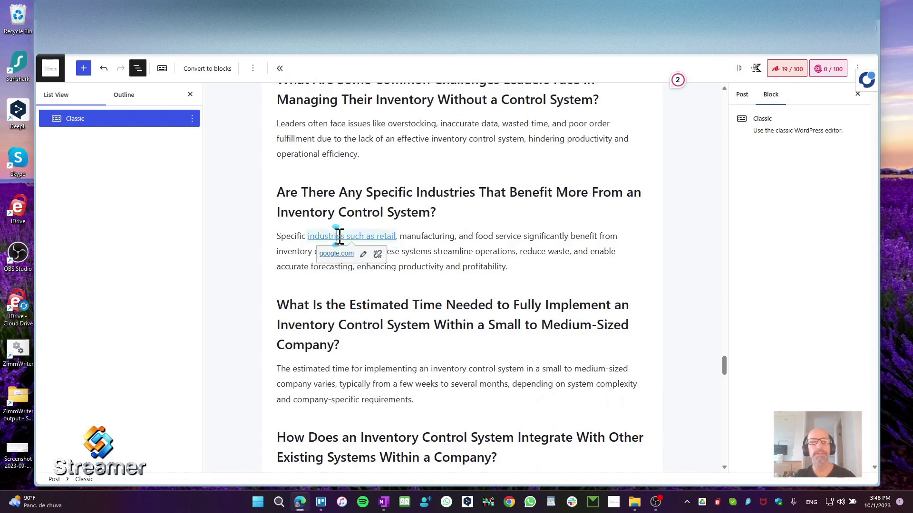
pyautogui.click(342, 255)
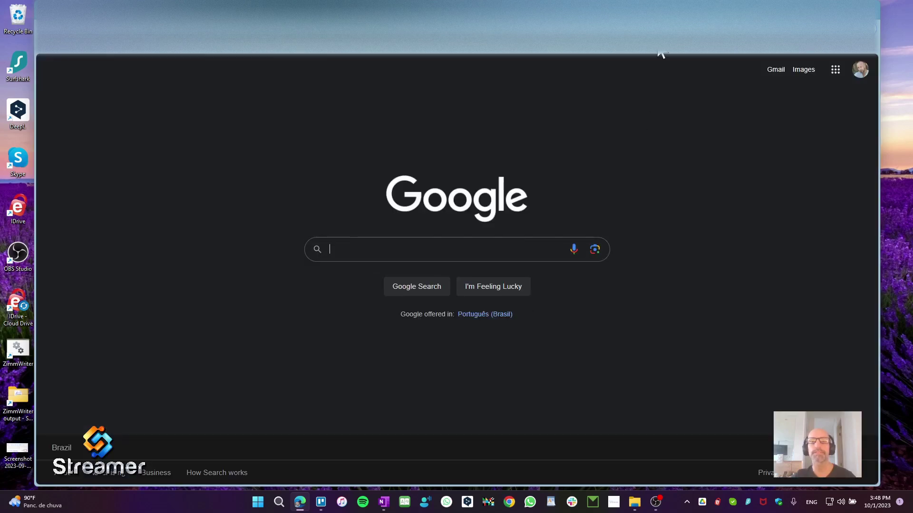
# - Close the Google page and remove the link from "industries such as retail" in the FAQ answer
pyautogui.hotkey('ctrl', 'w')
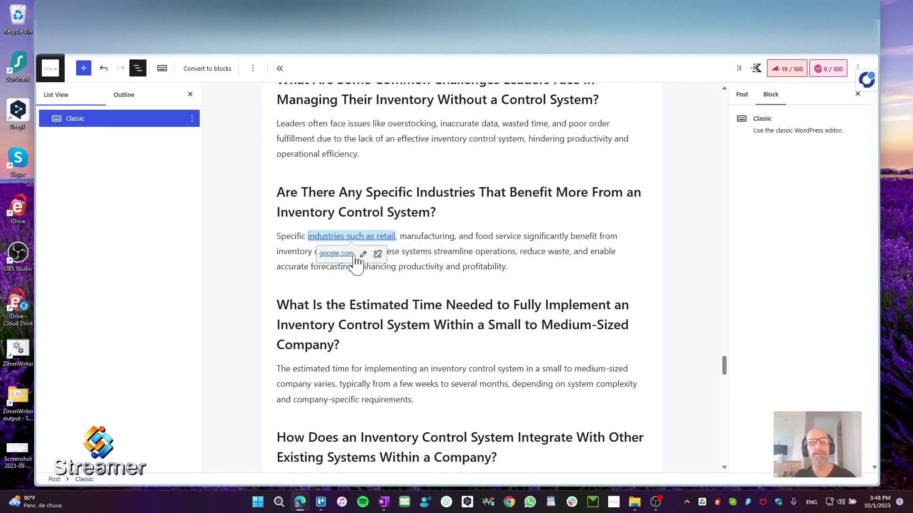
pyautogui.click(519, 266)
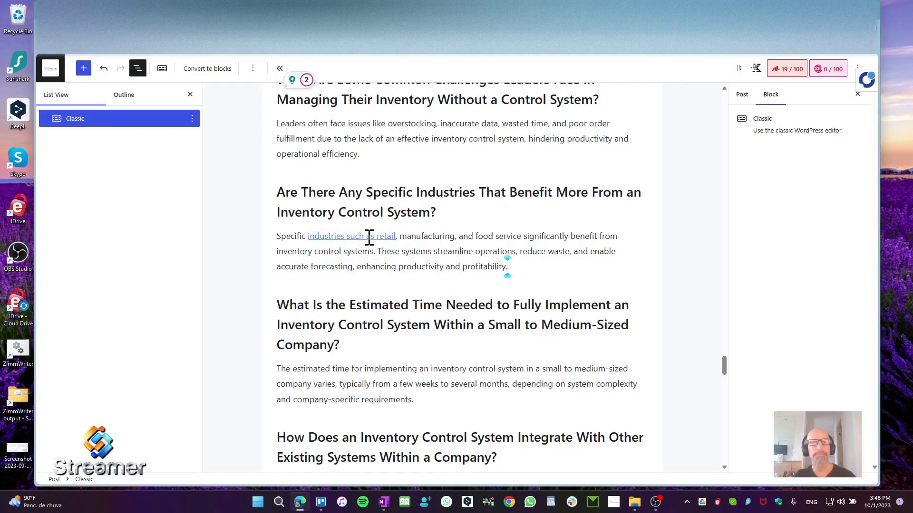
pyautogui.click(344, 238)
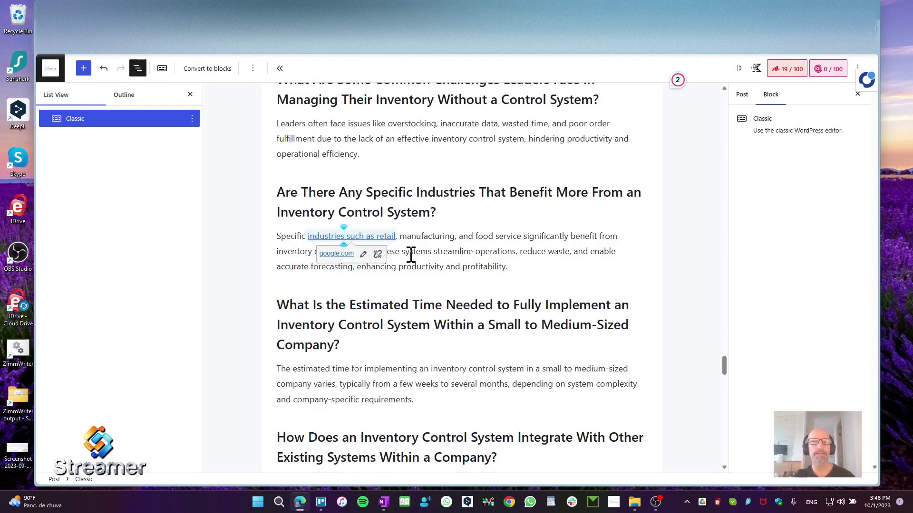
pyautogui.click(378, 255)
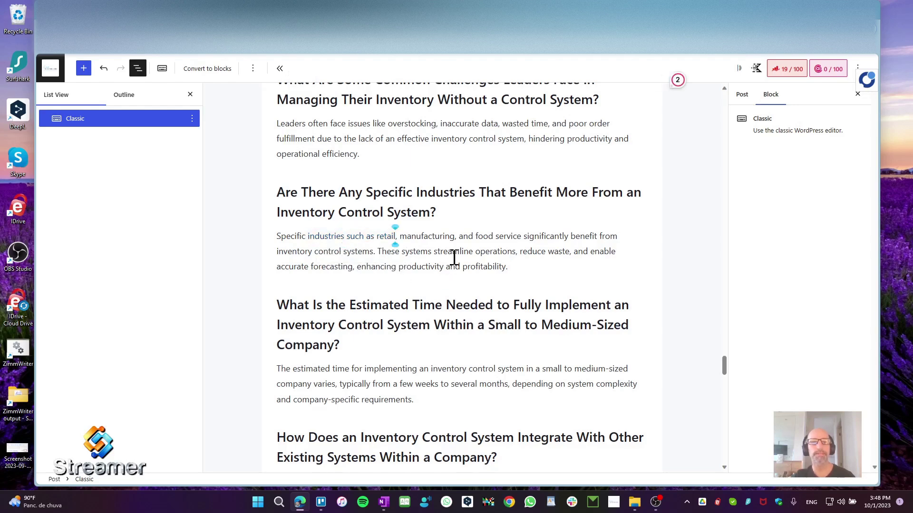
# - Look at the opening shop image and at the post settings for tags, featured image and excerpt
pyautogui.scroll(20, 594, 399)
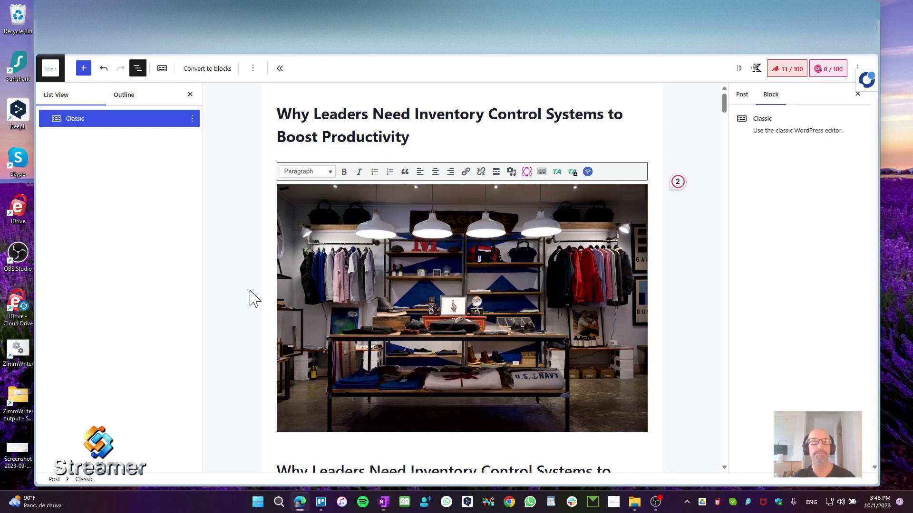
pyautogui.scroll(-3, 247, 285)
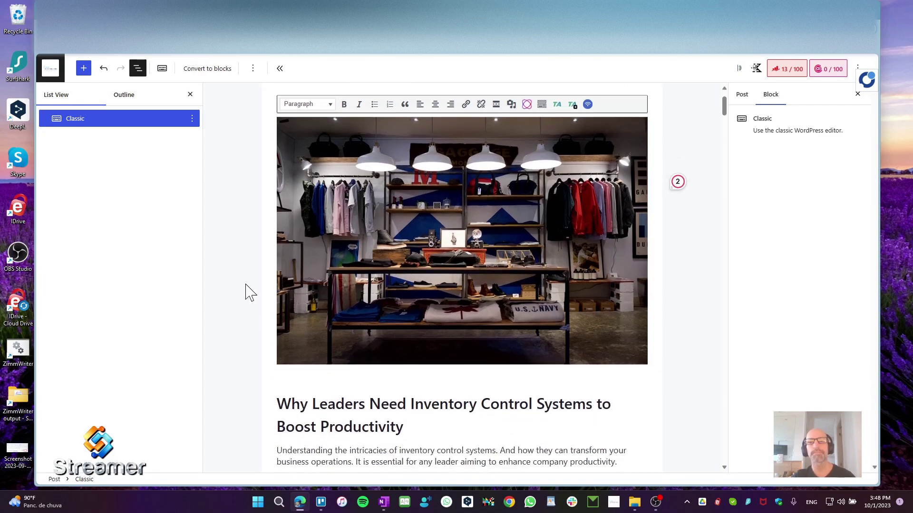
pyautogui.scroll(3, 246, 285)
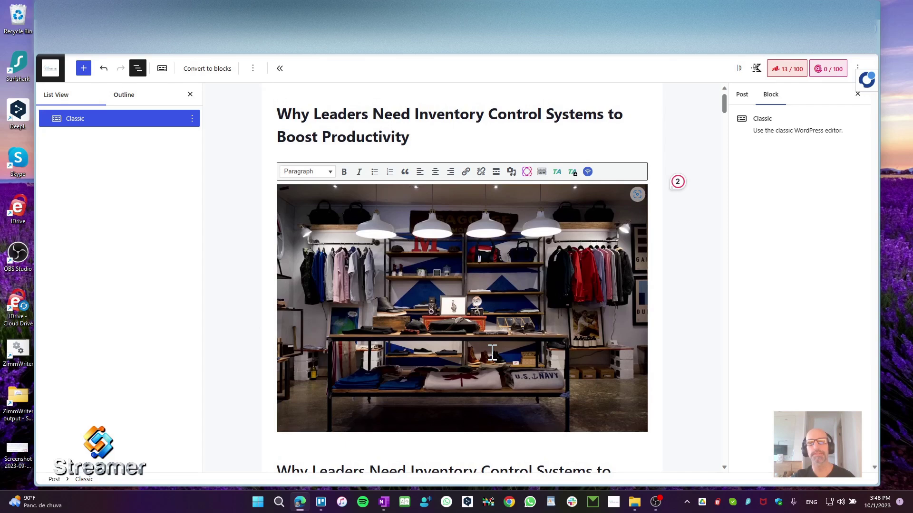
pyautogui.click(552, 300)
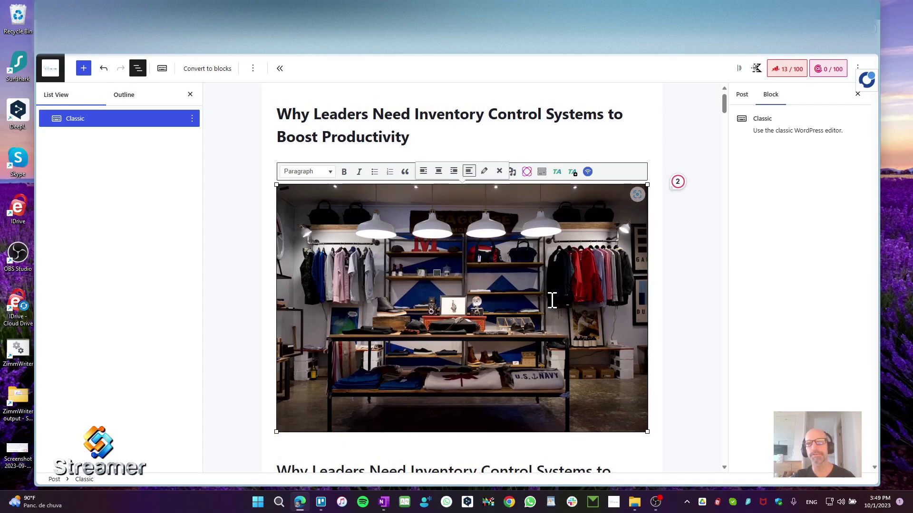
pyautogui.click(741, 94)
pyautogui.scroll(-9, 803, 302)
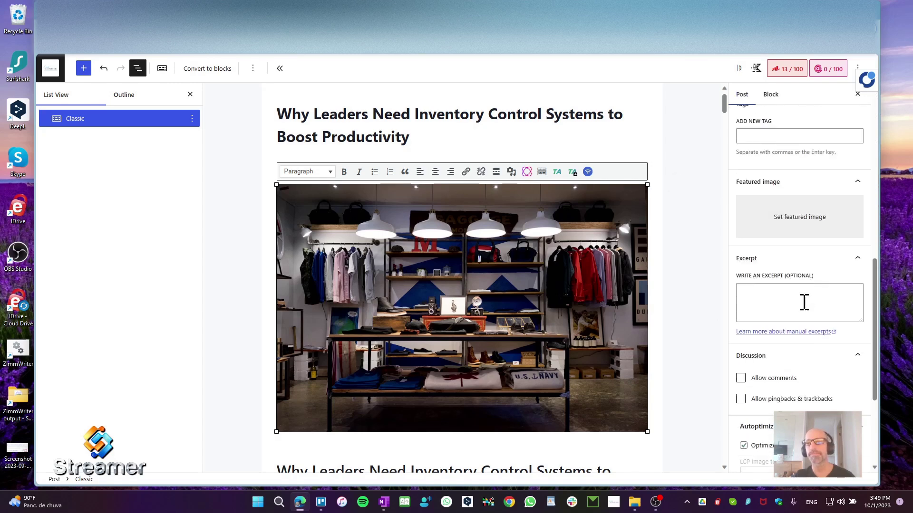
pyautogui.scroll(1, 804, 302)
pyautogui.scroll(3, 805, 301)
pyautogui.scroll(-2, 761, 293)
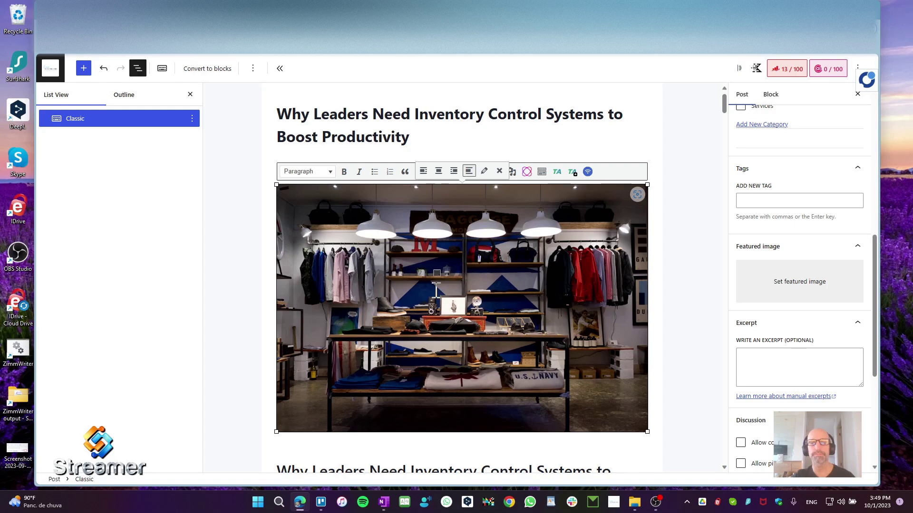
pyautogui.rightClick(447, 285)
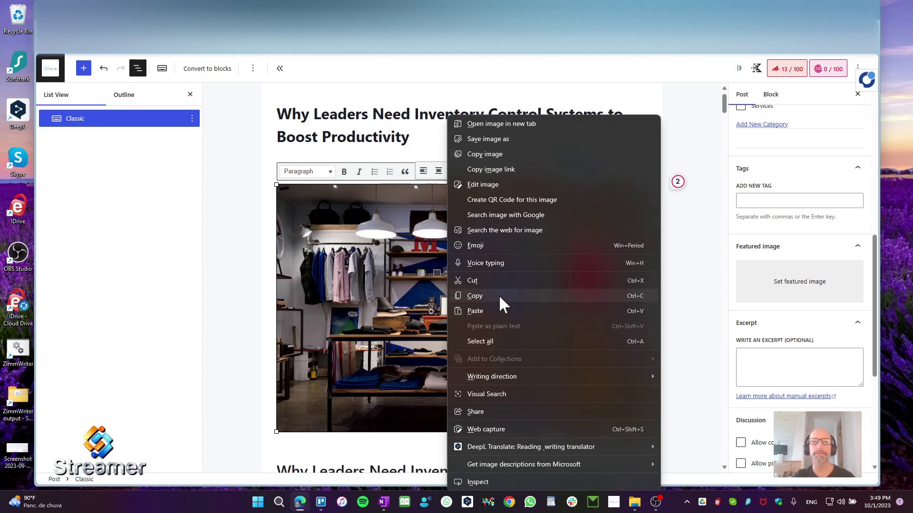
pyautogui.click(230, 310)
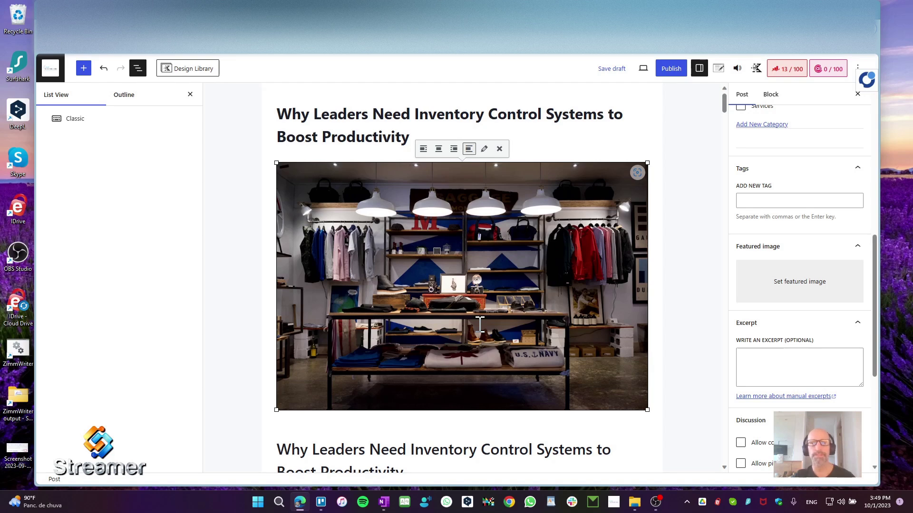
# - Open the Media Library for the featured image and examine the full alt text of the photo of laptops on a table
pyautogui.click(809, 288)
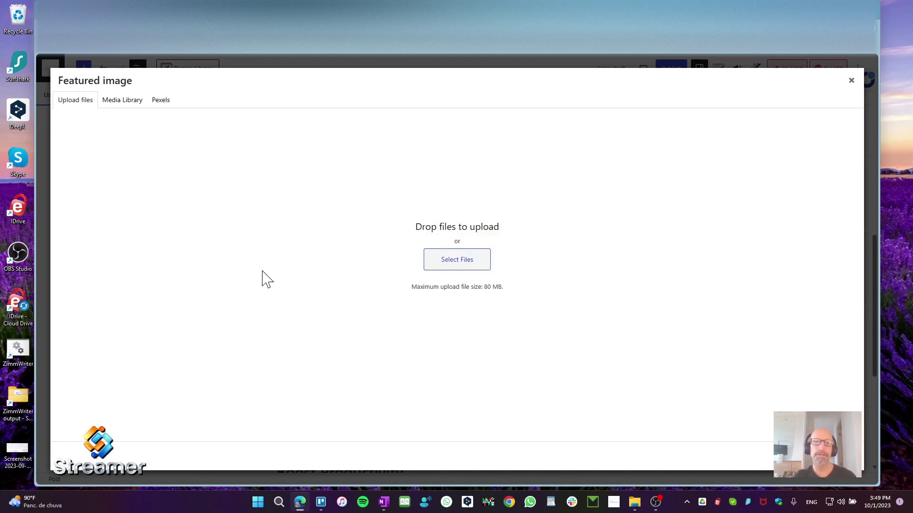
pyautogui.click(123, 104)
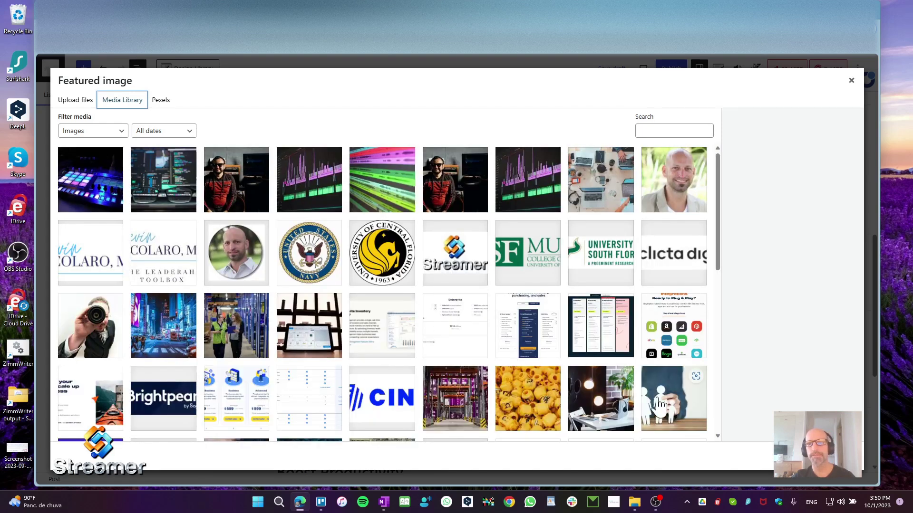
pyautogui.click(583, 176)
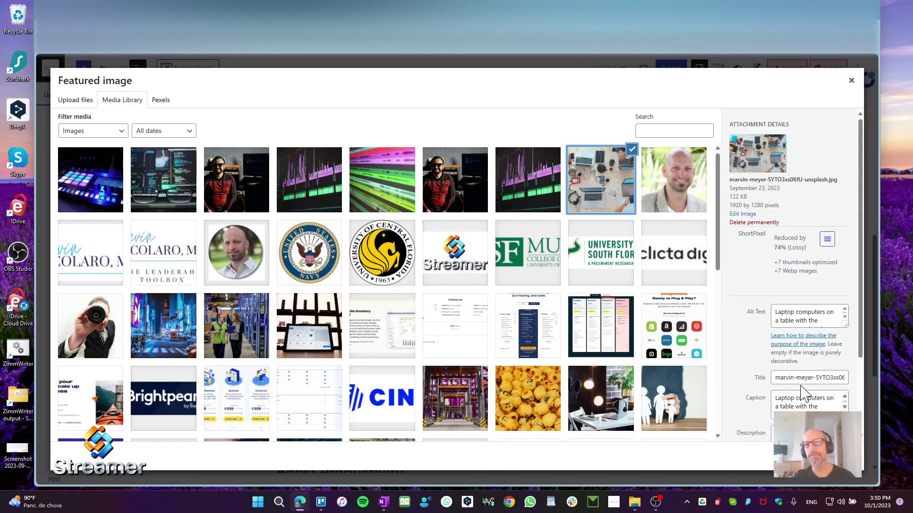
pyautogui.tripleClick(779, 316)
pyautogui.moveTo(842, 320); pyautogui.dragTo(846, 328)
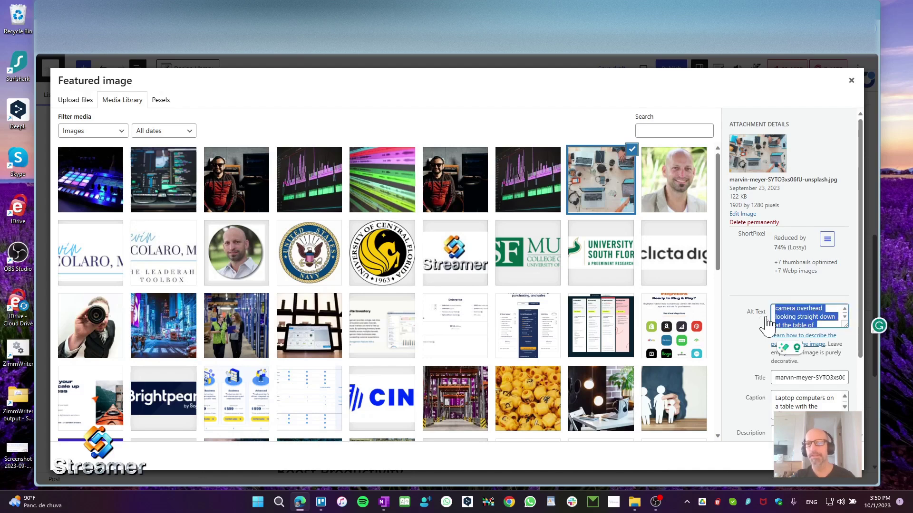
pyautogui.click(822, 317)
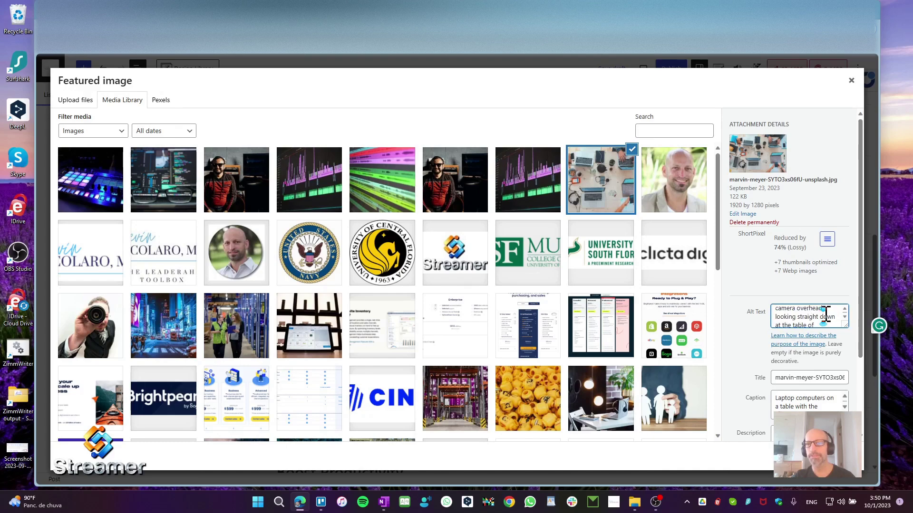
pyautogui.moveTo(845, 326); pyautogui.dragTo(847, 357)
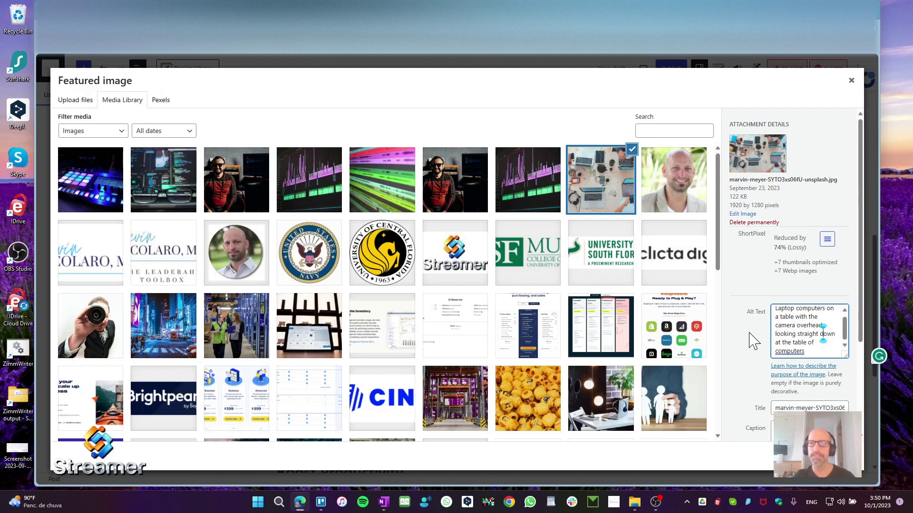
# - Examine the photo's caption, description and title fields, and close the featured image selection without setting an image
pyautogui.scroll(-2, 749, 343)
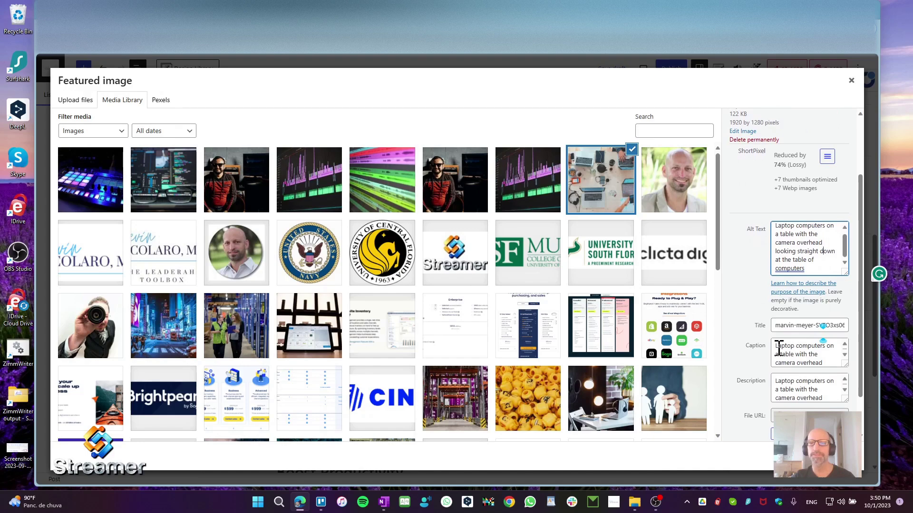
pyautogui.moveTo(776, 383); pyautogui.dragTo(834, 407)
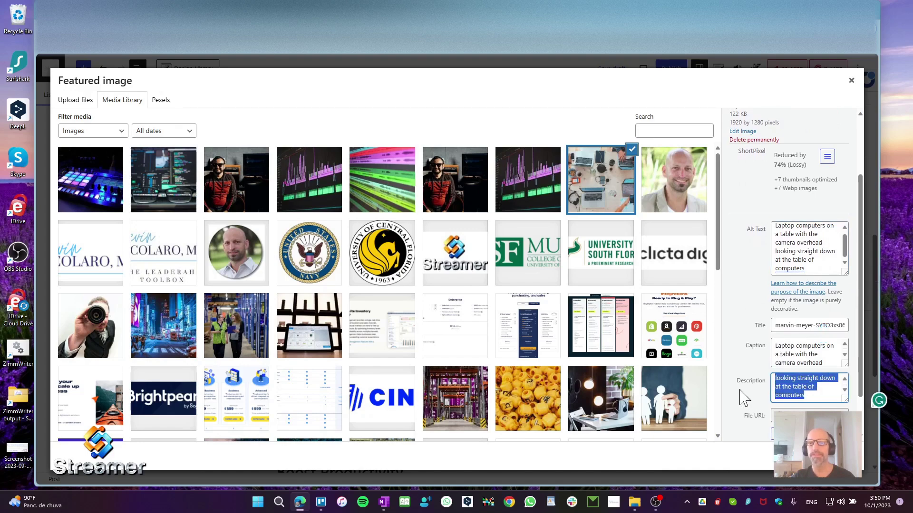
pyautogui.click(749, 359)
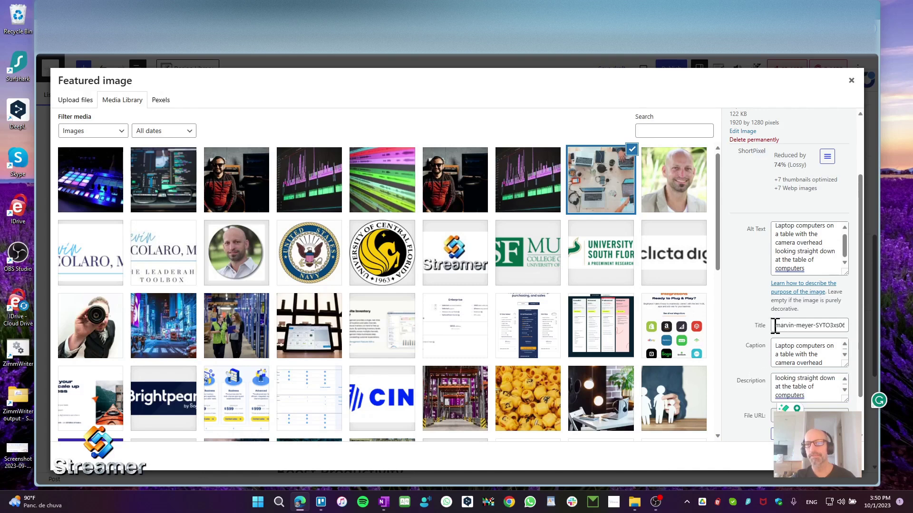
pyautogui.moveTo(774, 326); pyautogui.dragTo(881, 330)
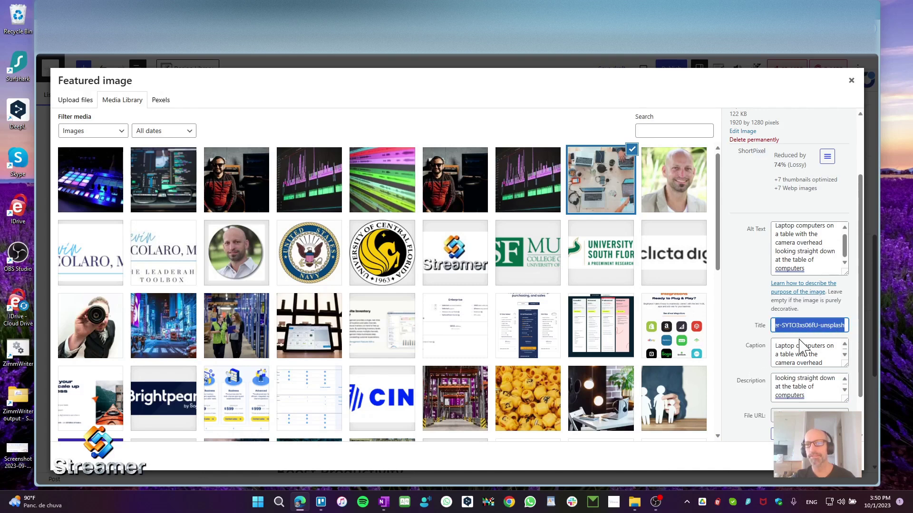
pyautogui.click(739, 324)
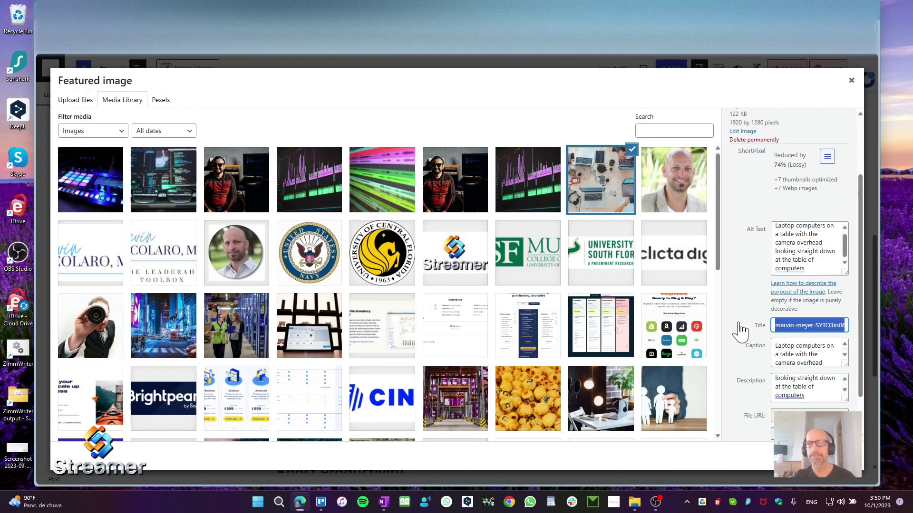
pyautogui.click(736, 434)
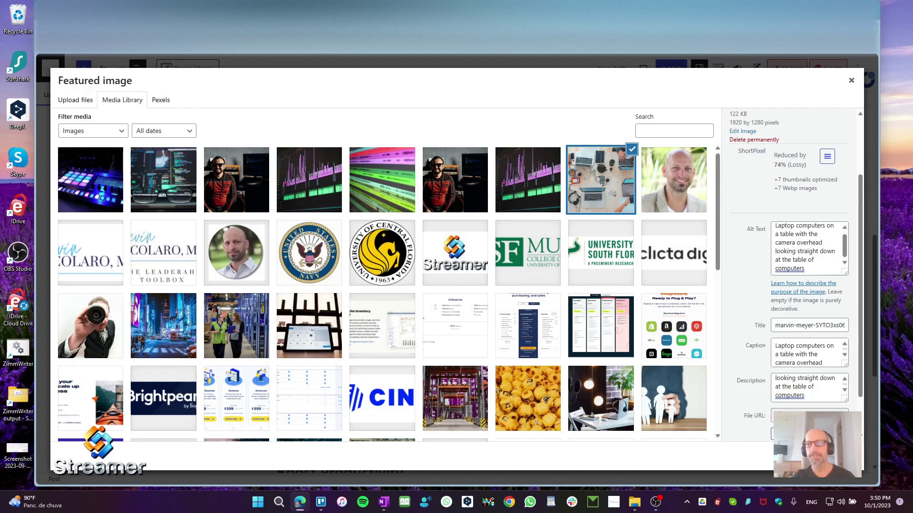
pyautogui.click(850, 81)
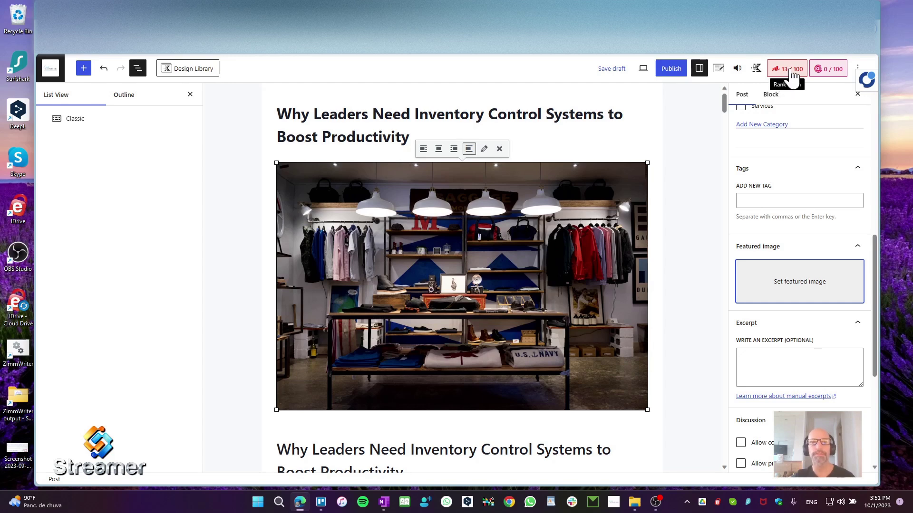
# - In the Rank Math SEO settings, add "Inventory Control Systems" from the article title as the focus keyword
pyautogui.click(791, 71)
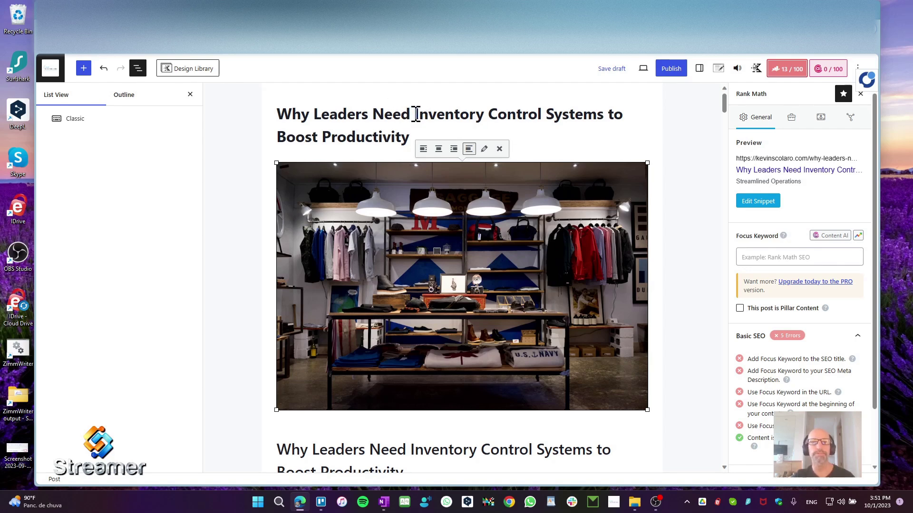
pyautogui.moveTo(414, 114); pyautogui.dragTo(604, 118)
pyautogui.hotkey('ctrl', 'c')
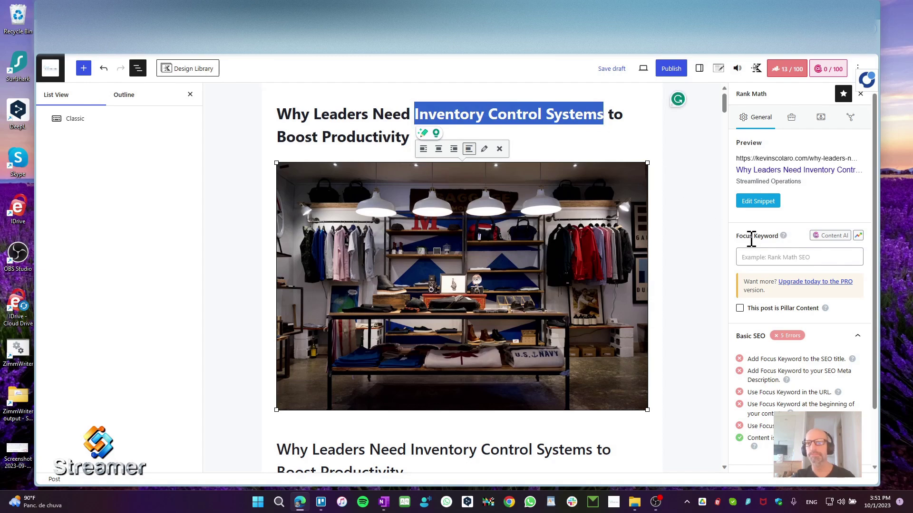
pyautogui.click(758, 255)
pyautogui.hotkey('ctrl', 'v')
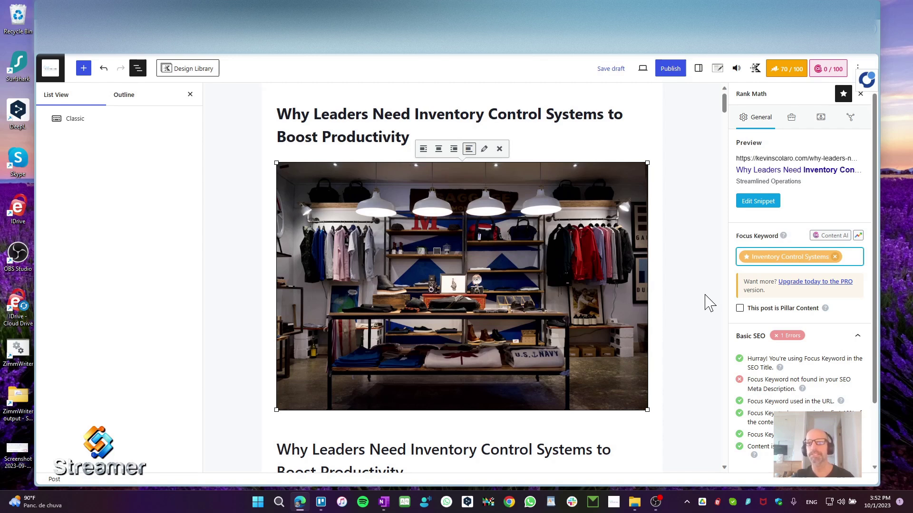
# - In the Rank Math snippet editor, shorten the permalink to "inventory-control-systems-boost-productivity"
pyautogui.click(759, 202)
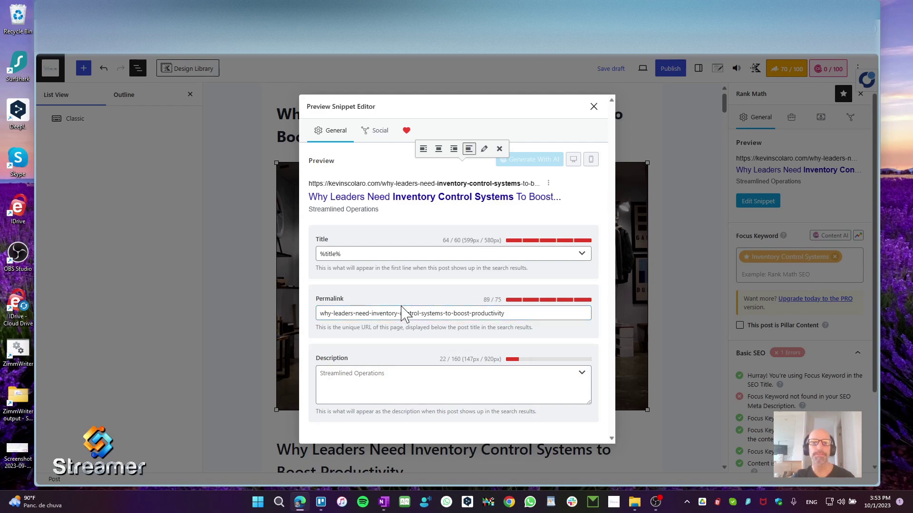
pyautogui.click(452, 314)
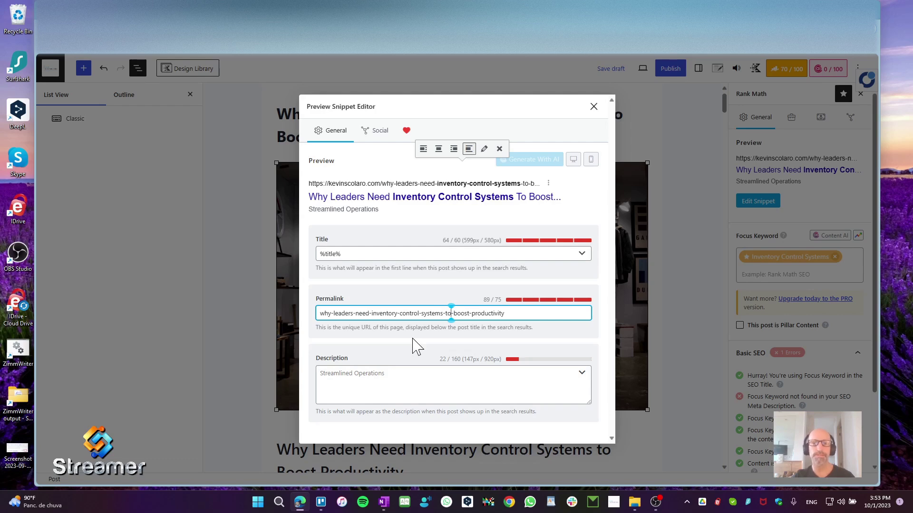
pyautogui.press('BackSpace')
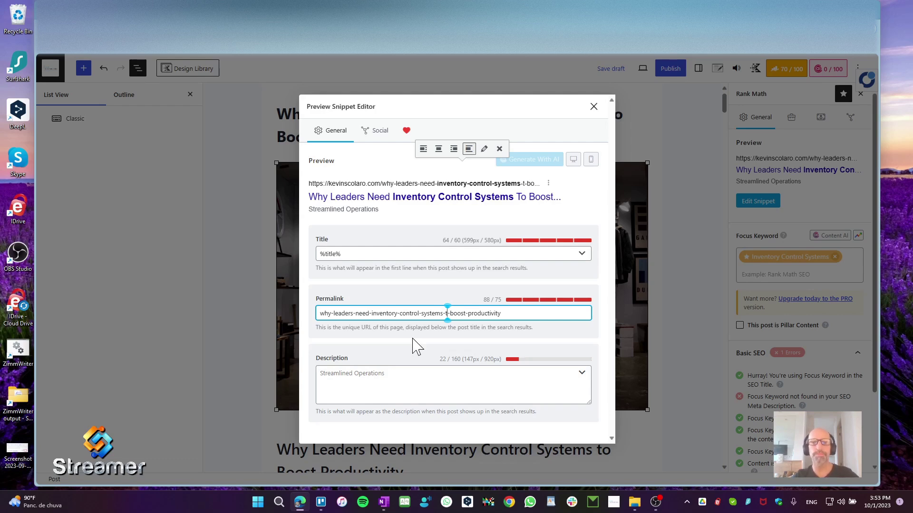
pyautogui.press('BackSpace')
pyautogui.press('BackSpace')
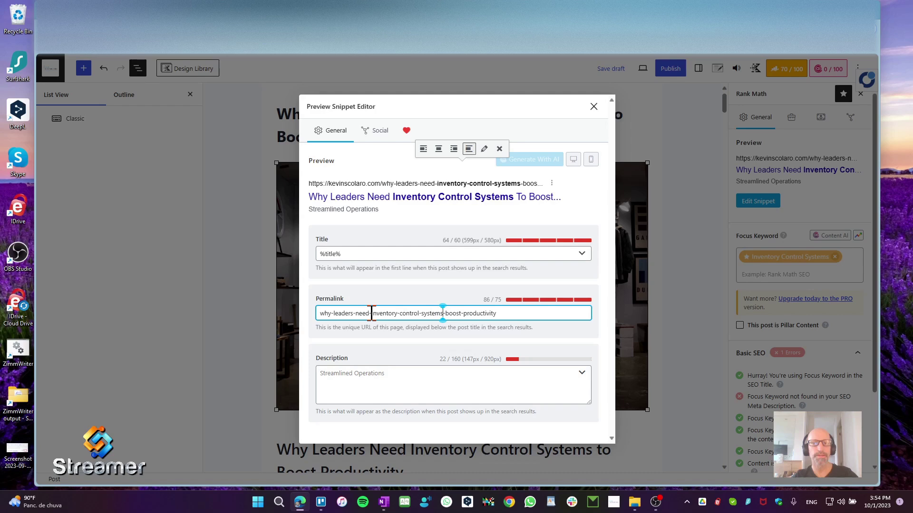
pyautogui.moveTo(369, 313); pyautogui.dragTo(288, 318)
pyautogui.press('Delete')
pyautogui.press('Delete')
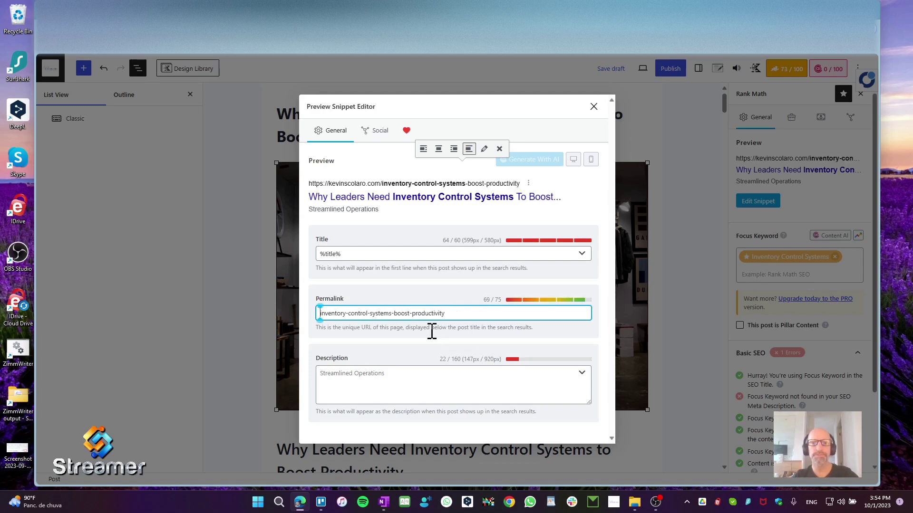
# - Insert "to-" before "boost" in the permalink, making it "inventory-control-systems-to-boost-productivity"
pyautogui.click(395, 314)
pyautogui.write('to ')
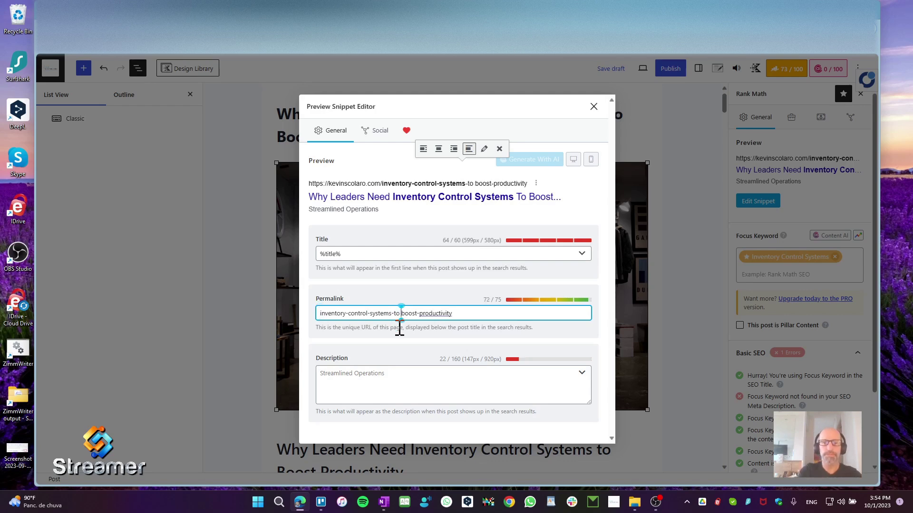
pyautogui.write('-')
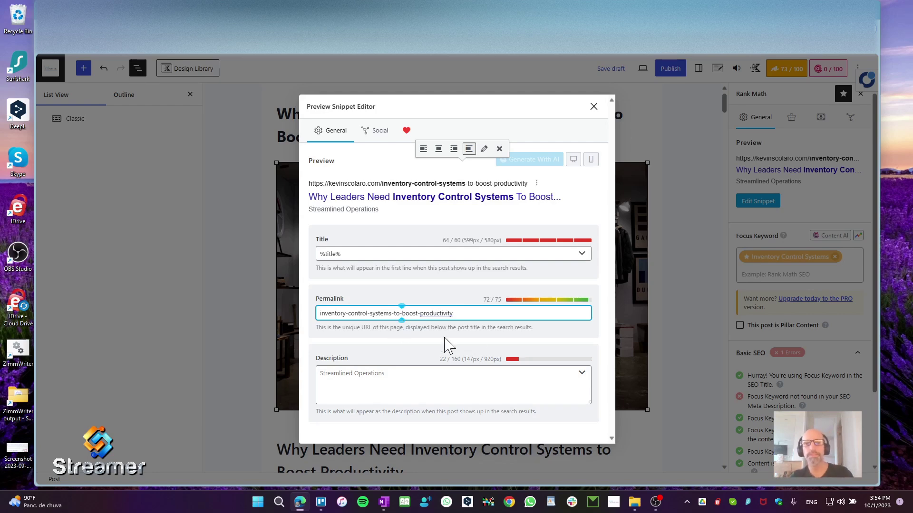
# - Switch to NeuronWriter, open the "inventory control systems" query and bring up the editor for its meta title and description
pyautogui.click(469, 313)
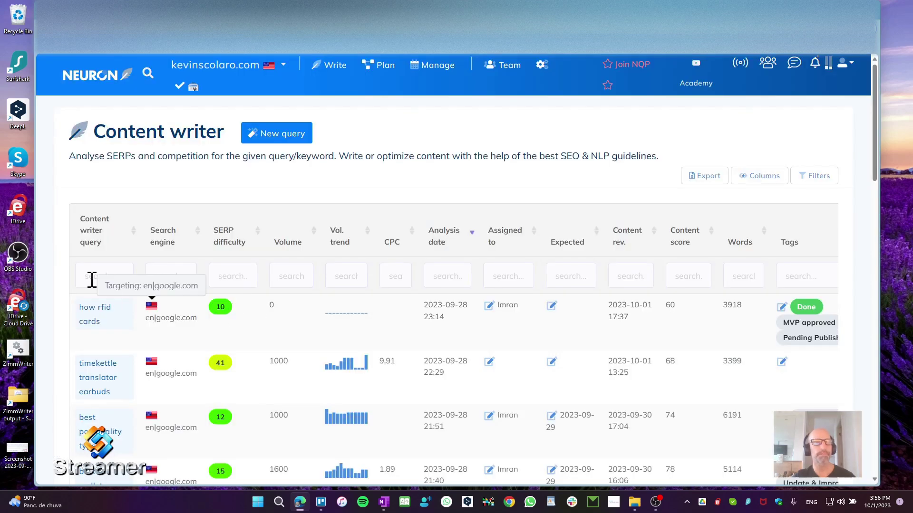
pyautogui.scroll(-3, 60, 271)
pyautogui.scroll(-8, 66, 277)
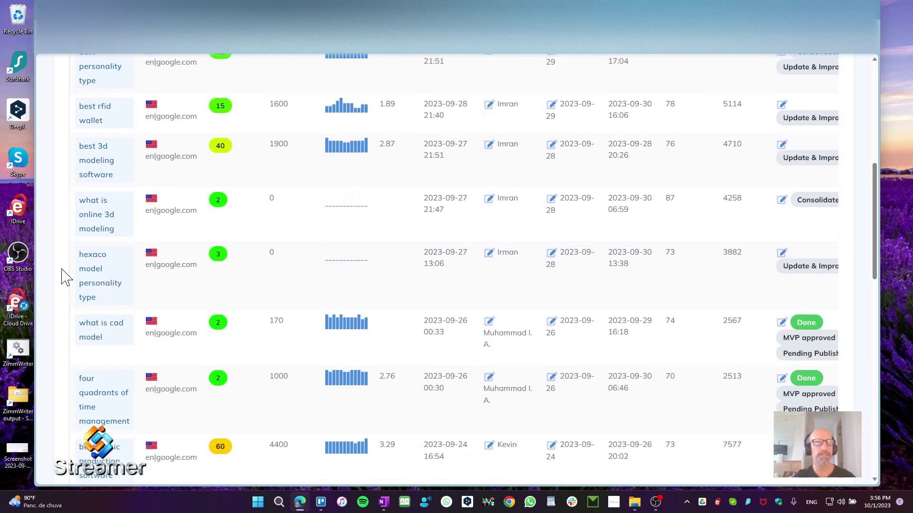
pyautogui.scroll(-7, 65, 277)
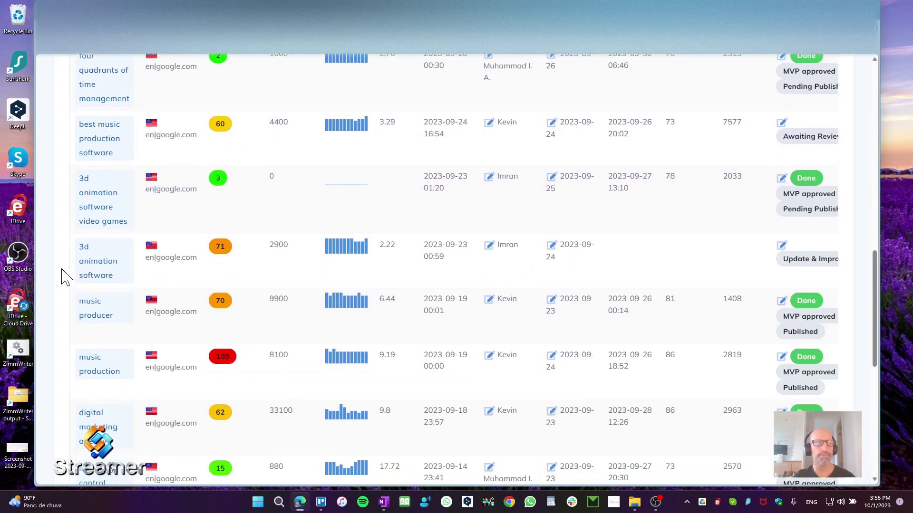
pyautogui.scroll(-3, 66, 277)
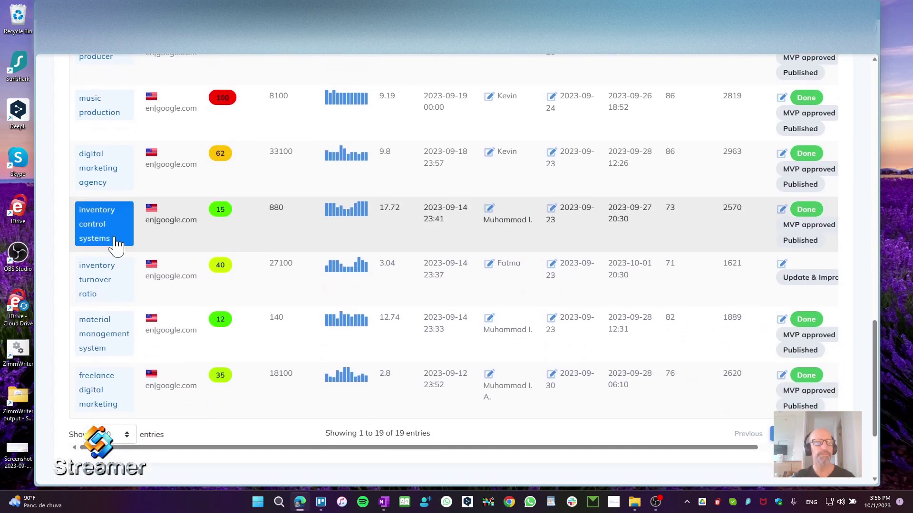
pyautogui.click(120, 220)
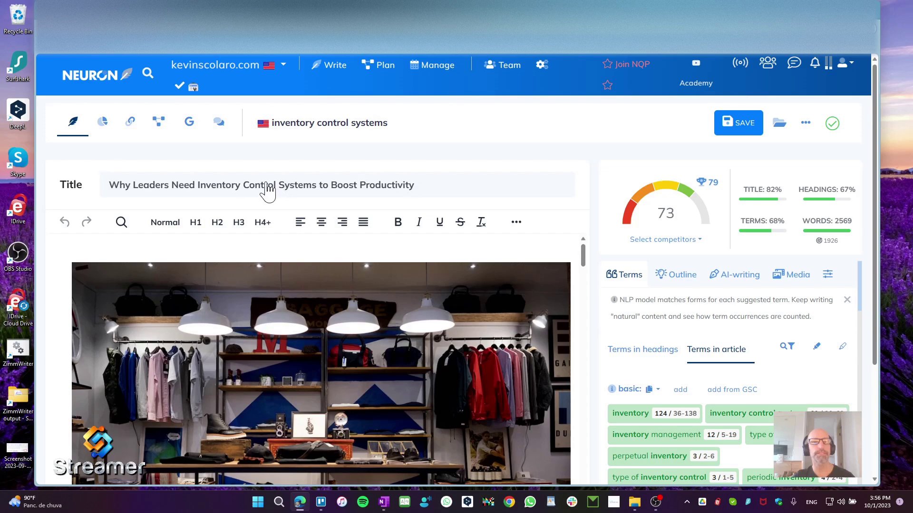
pyautogui.click(267, 189)
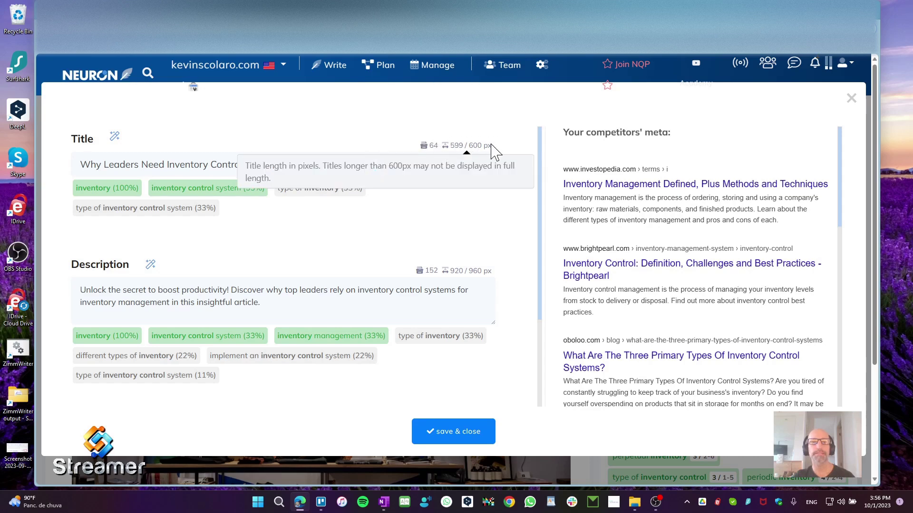
# - Examine the character and pixel length counters of the meta title and description against their pixel limits
pyautogui.moveTo(492, 146); pyautogui.dragTo(449, 145)
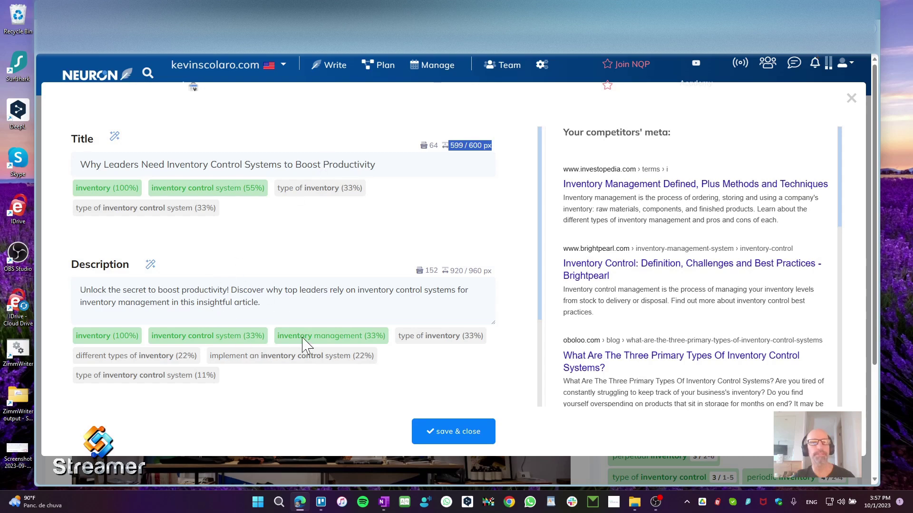
pyautogui.click(452, 272)
pyautogui.moveTo(453, 272); pyautogui.dragTo(487, 273)
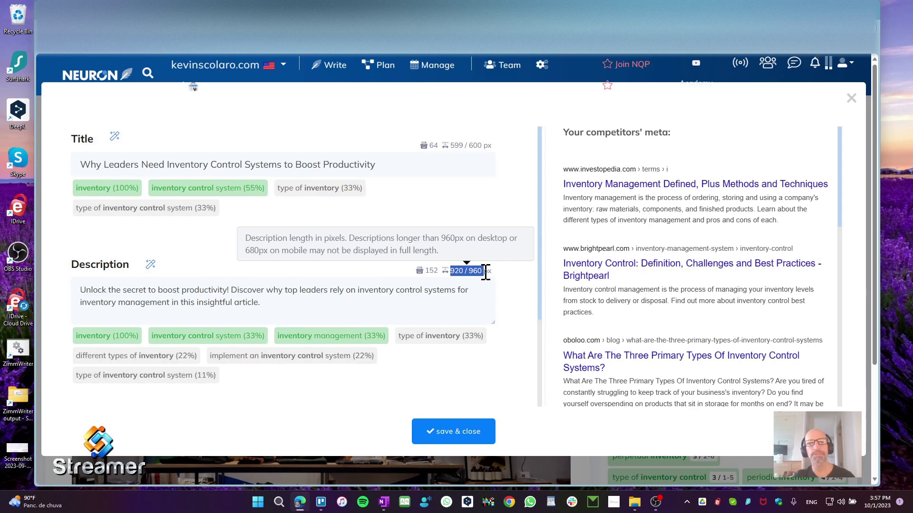
pyautogui.click(456, 289)
pyautogui.moveTo(458, 270)
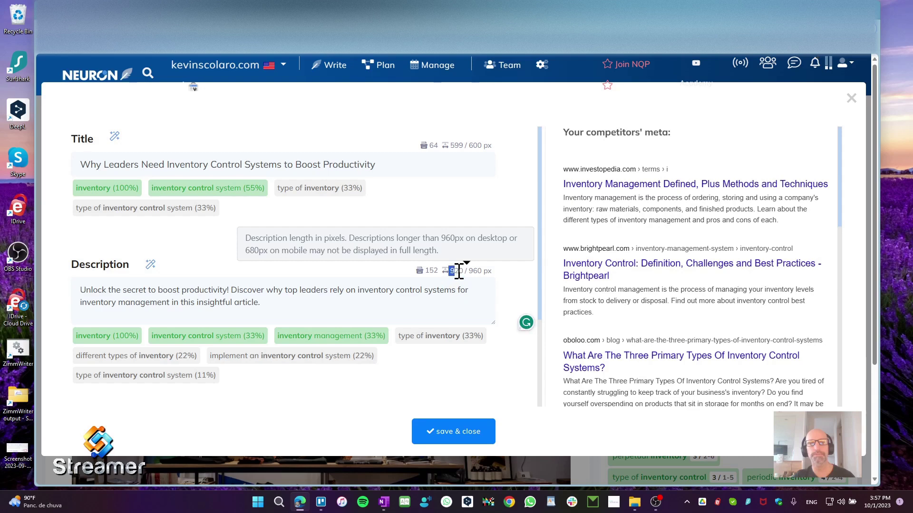
pyautogui.doubleClick(457, 270)
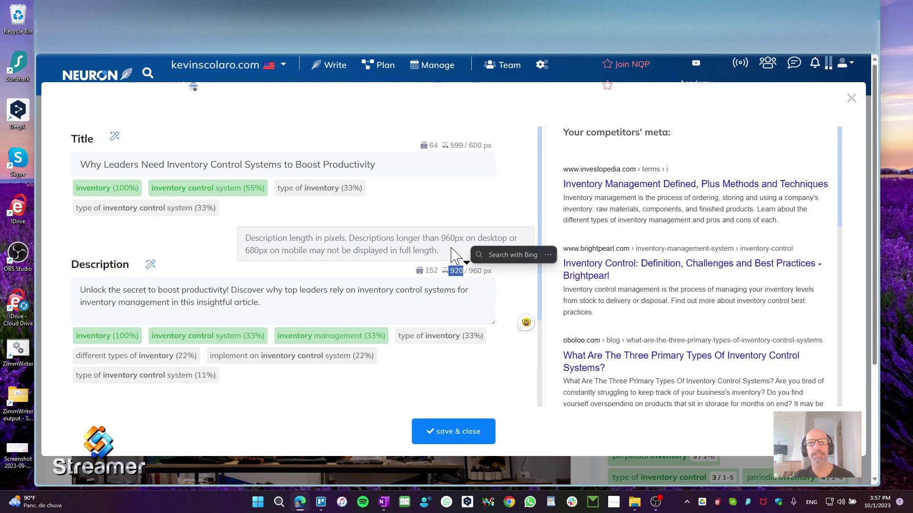
pyautogui.doubleClick(456, 145)
pyautogui.click(509, 237)
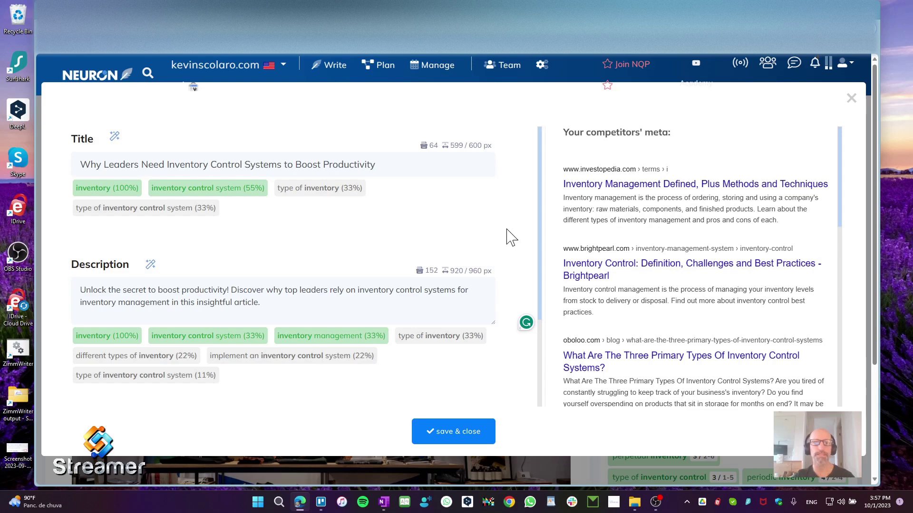
# - Copy the full meta description from NeuronWriter into the description of the Rank Math snippet in WordPress
pyautogui.moveTo(264, 303); pyautogui.dragTo(71, 286)
pyautogui.hotkey('ctrl', 'c')
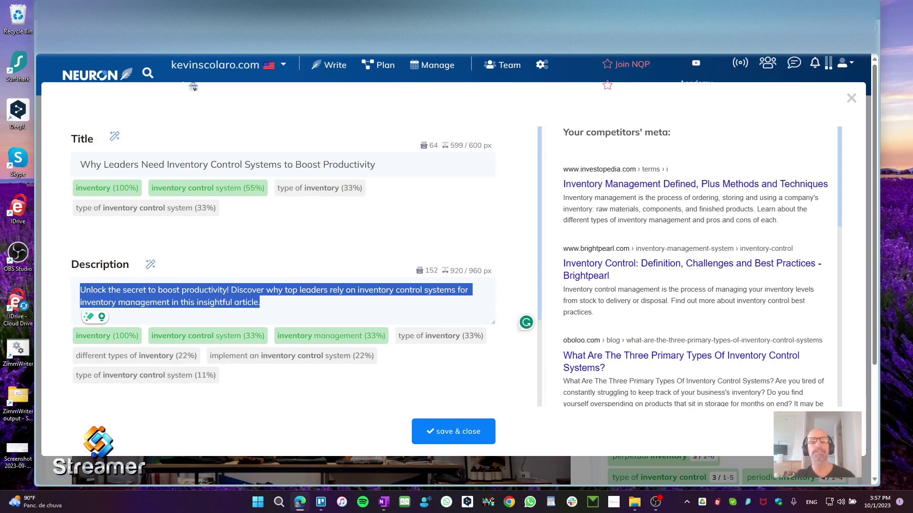
pyautogui.click(468, 10)
pyautogui.click(343, 378)
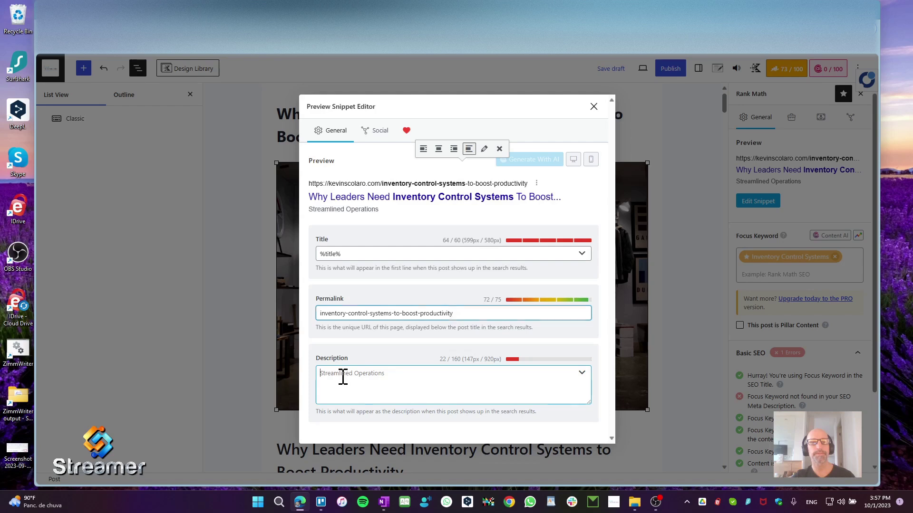
pyautogui.hotkey('ctrl', 'v')
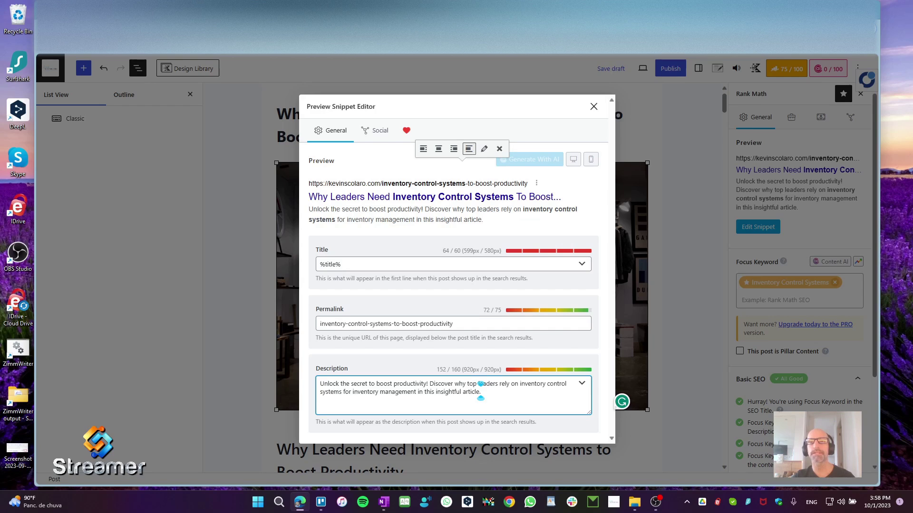
# - Open the bookmarked Moz title tag page from the Blogging writing tools in a new browser tab and find its Title Tag Preview Tool
pyautogui.hotkey('ctrl', 't')
pyautogui.click(61, 51)
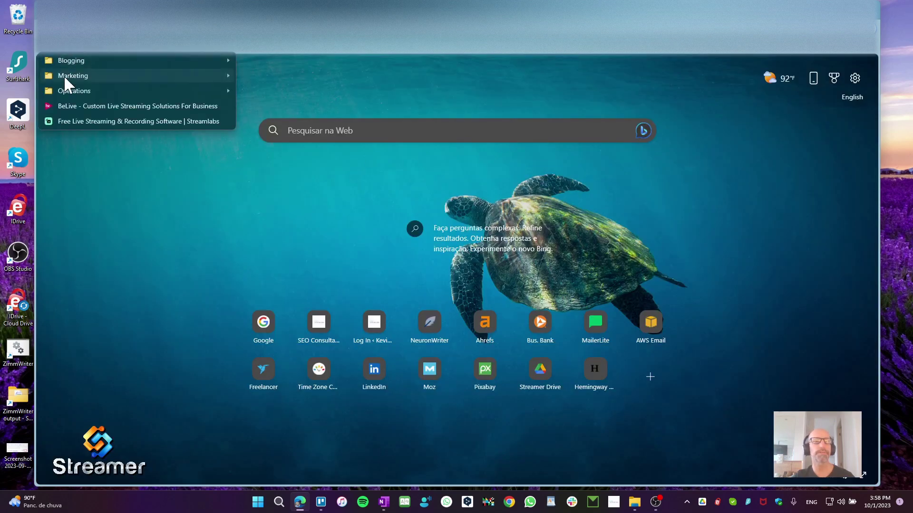
pyautogui.moveTo(69, 60)
pyautogui.moveTo(307, 212)
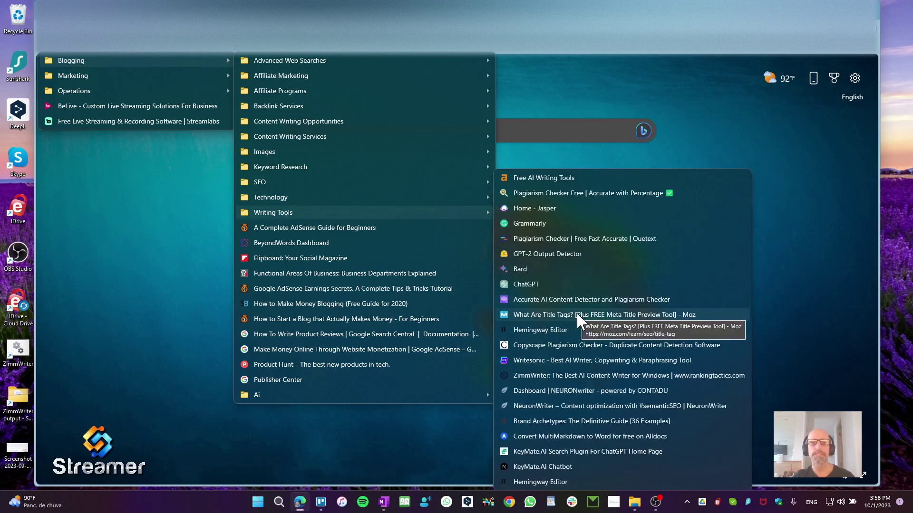
pyautogui.click(557, 315)
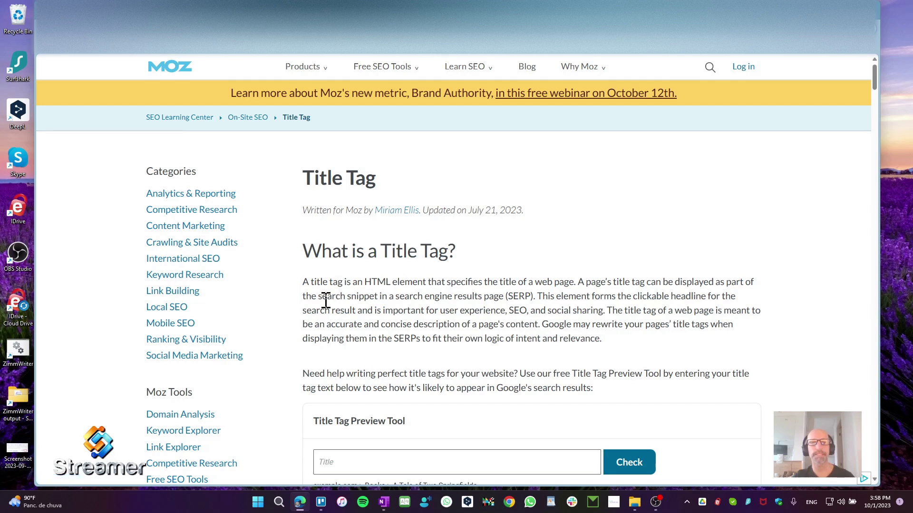
pyautogui.scroll(-2, 325, 300)
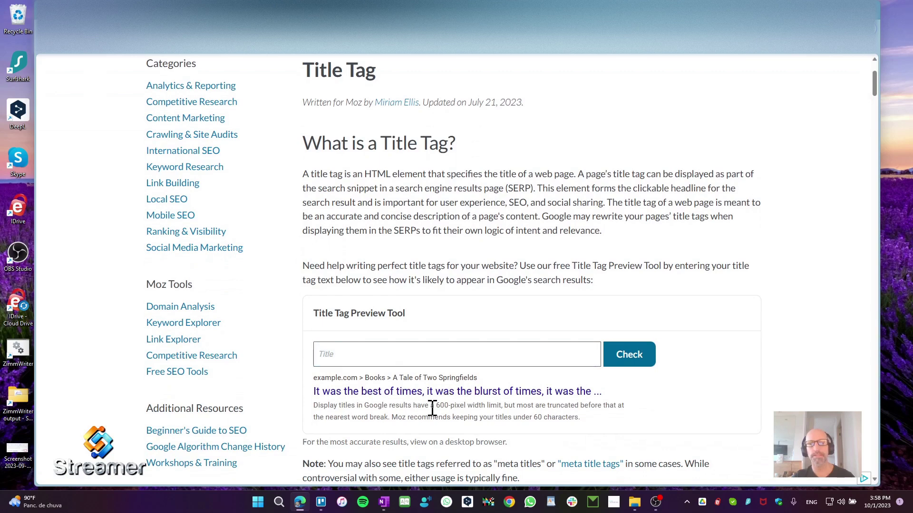
# - Compare Moz's pixel and character recommendations for titles with the length counters in NeuronWriter
pyautogui.moveTo(436, 405); pyautogui.dragTo(466, 406)
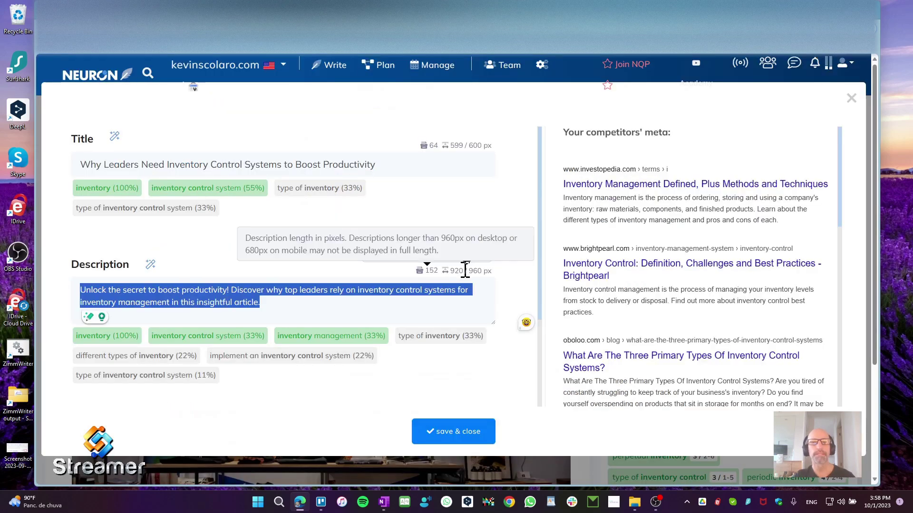
pyautogui.click(500, 289)
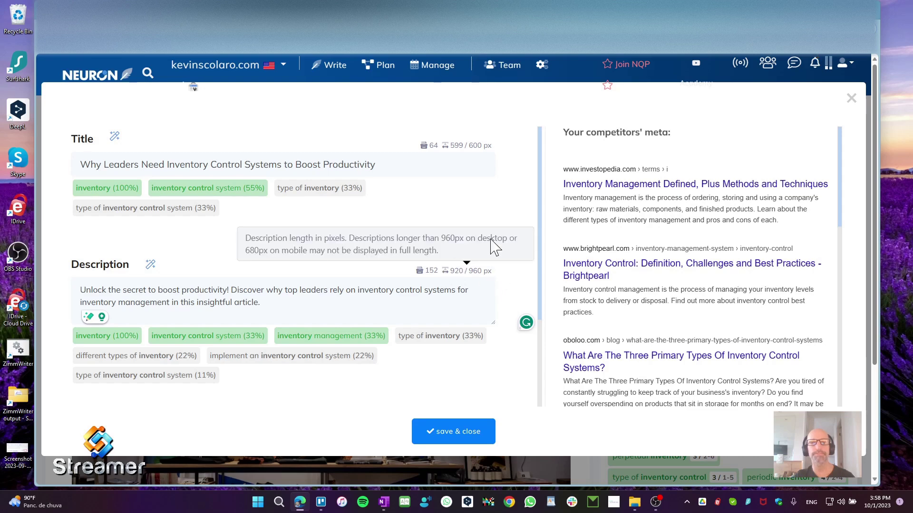
pyautogui.click(380, 10)
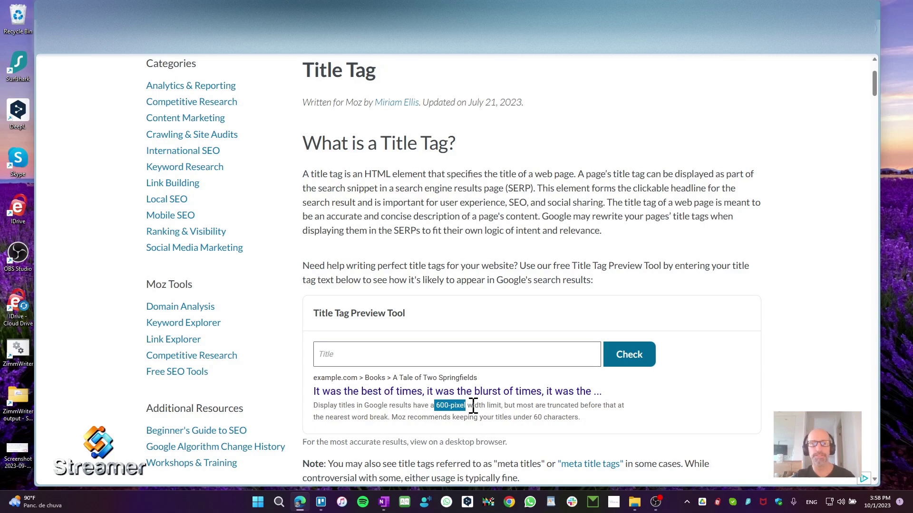
pyautogui.moveTo(533, 417); pyautogui.dragTo(584, 423)
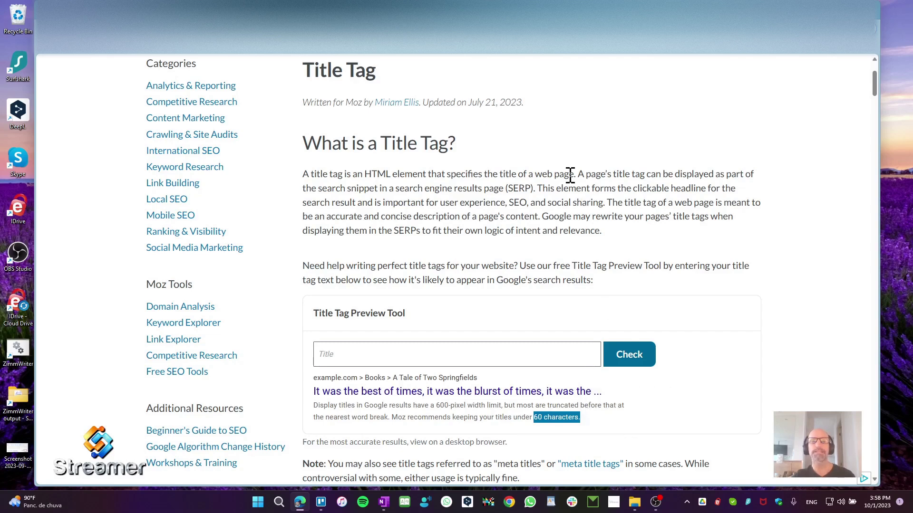
# - Copy the meta title from NeuronWriter and check how it displays in Moz's Title Tag Preview Tool
pyautogui.click(390, 10)
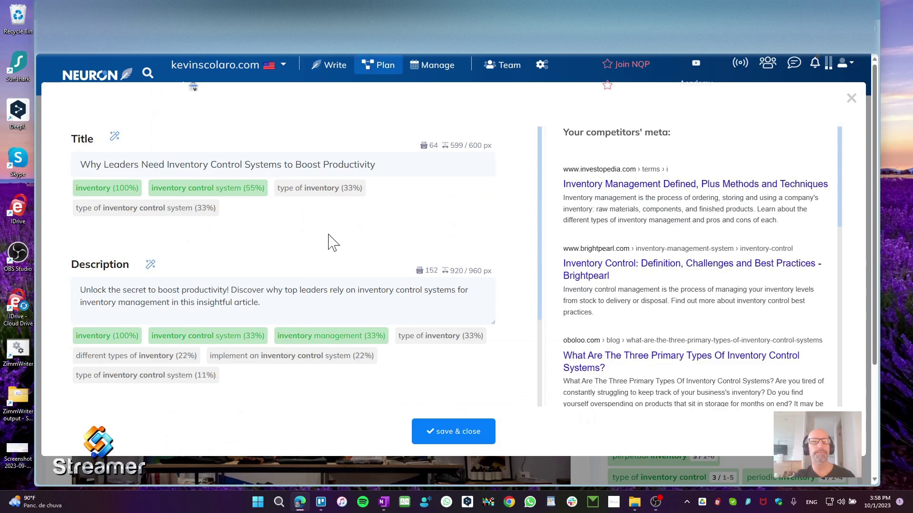
pyautogui.moveTo(390, 164); pyautogui.dragTo(51, 166)
pyautogui.hotkey('ctrl', 'c')
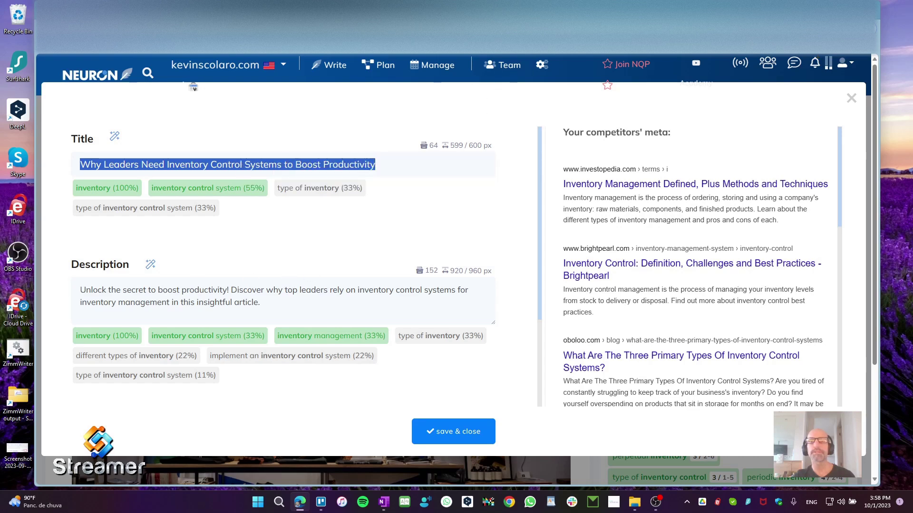
pyautogui.click(675, 9)
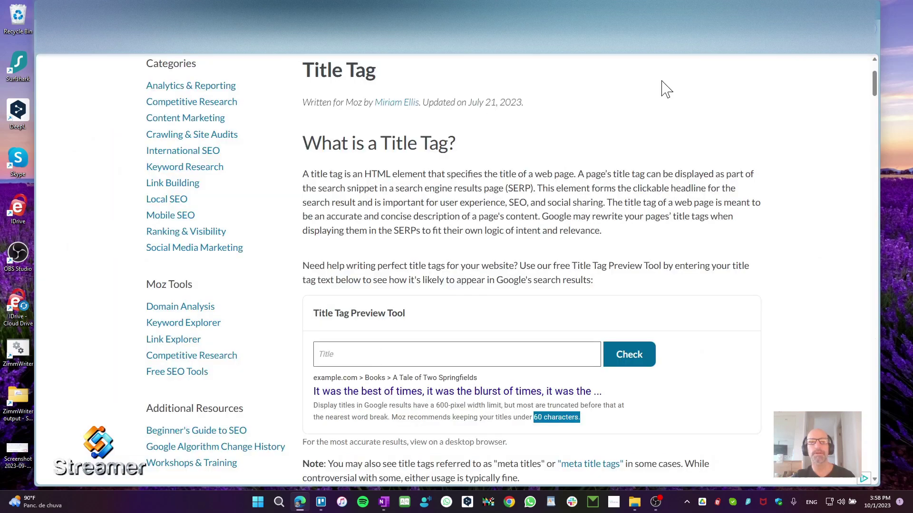
pyautogui.click(374, 351)
pyautogui.hotkey('ctrl', 'v')
pyautogui.click(641, 362)
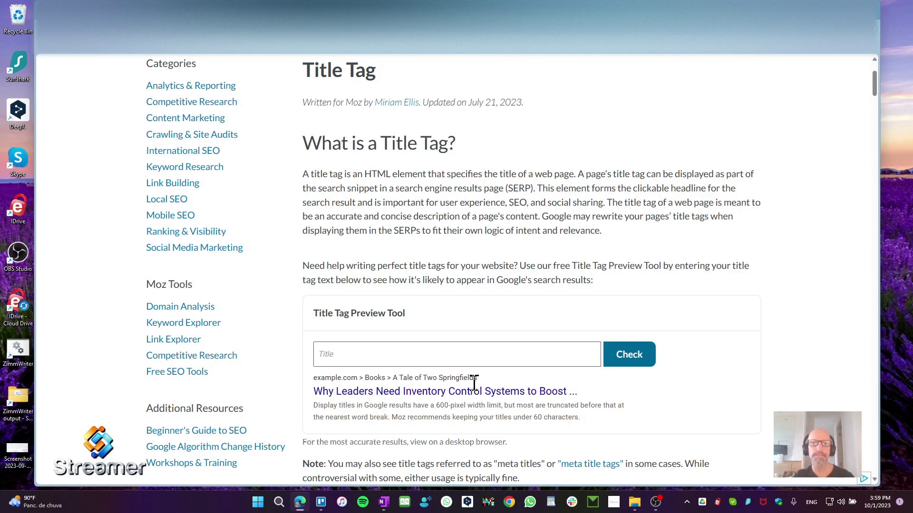
# - Preview the title variant "Why Leaders Need Inventory Control Systems: Boost Productivity" and re-enter the original title in the preview tool
pyautogui.click(342, 359)
pyautogui.hotkey('ctrl', 'v')
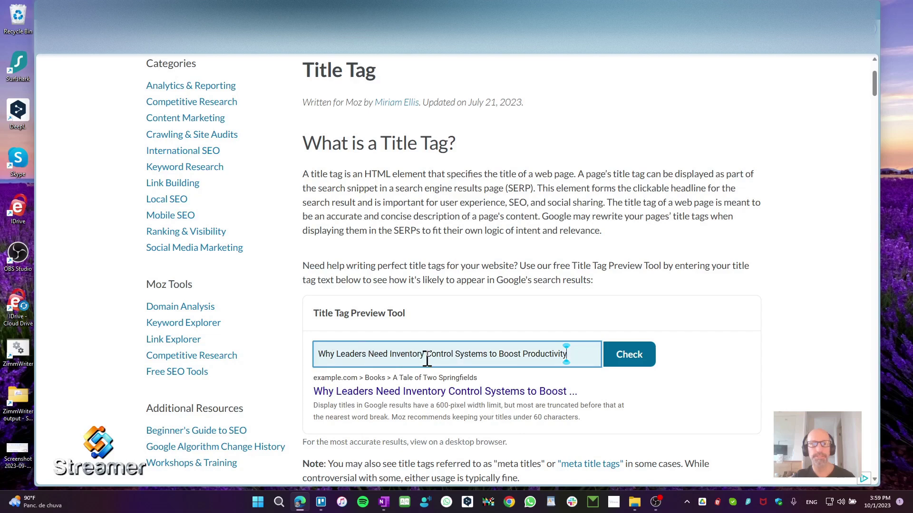
pyautogui.click(497, 354)
pyautogui.press('BackSpace')
pyautogui.press('BackSpace')
pyautogui.press('BackSpace')
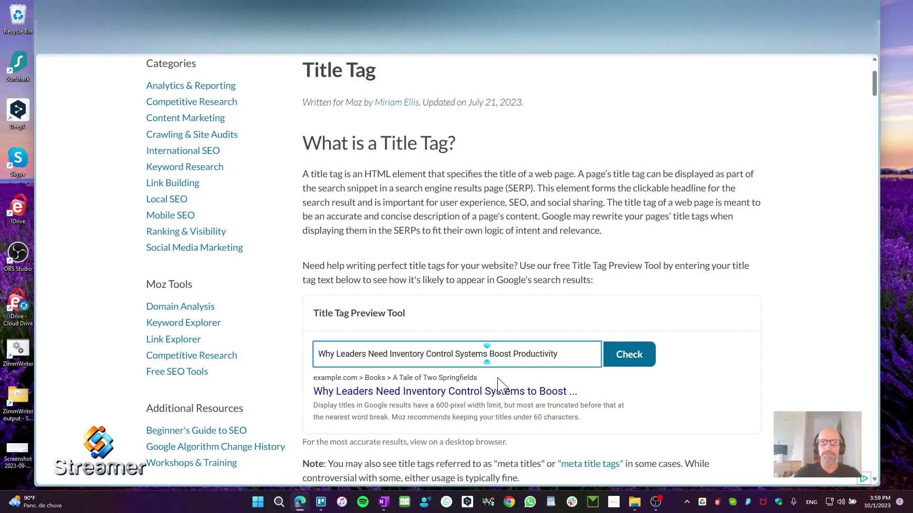
pyautogui.write(':')
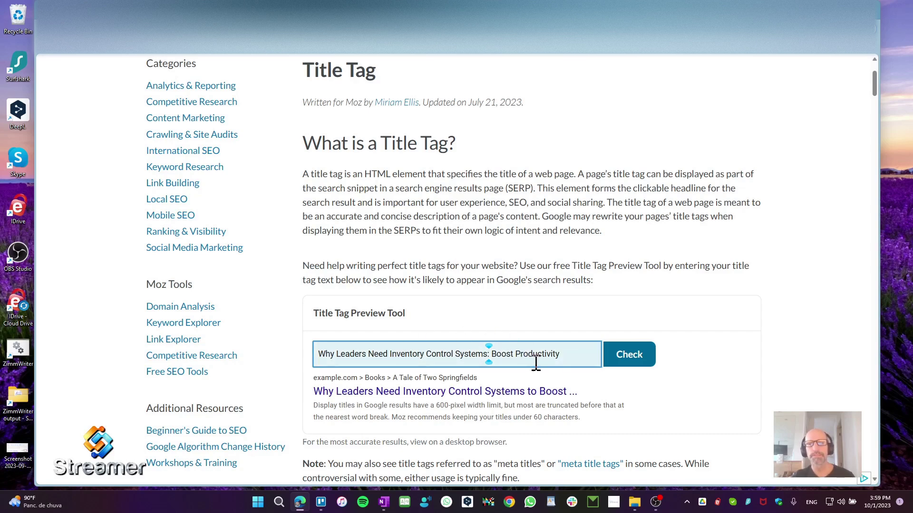
pyautogui.click(639, 365)
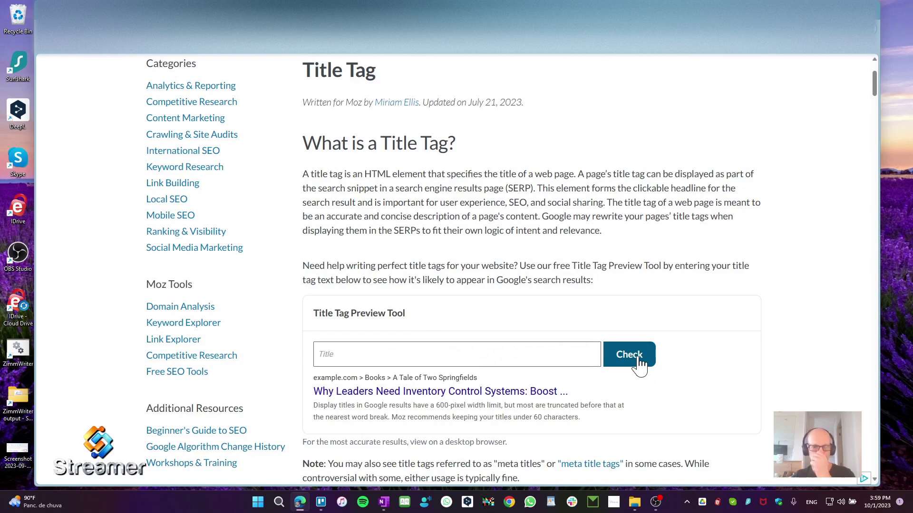
pyautogui.click(352, 355)
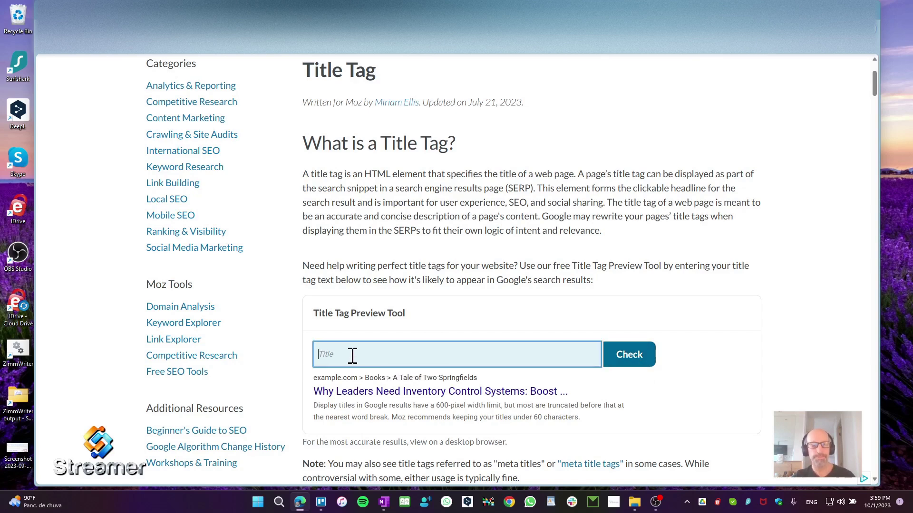
pyautogui.hotkey('ctrl', 'v')
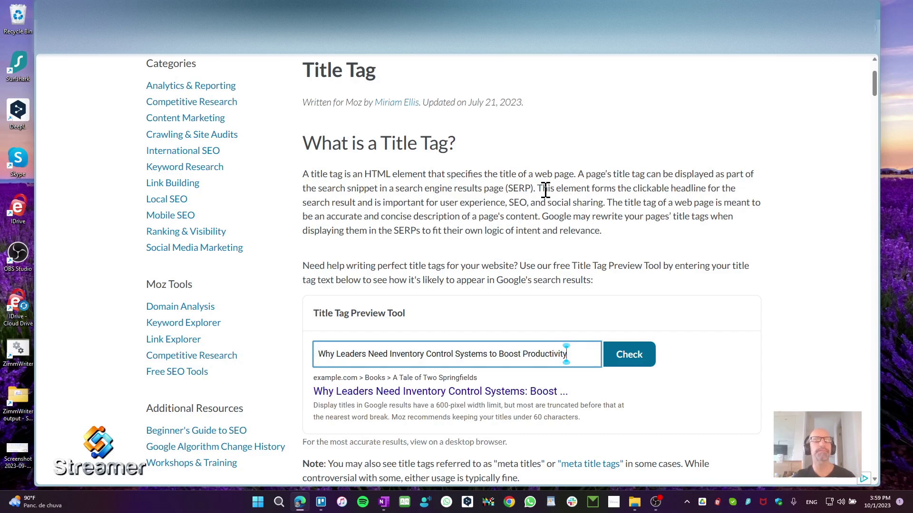
# - Switch to Google Drive and open the content brief for "Why Leaders Need Inventory Control Systems to Boost Productivity" in Approved to Publish
pyautogui.click(172, 10)
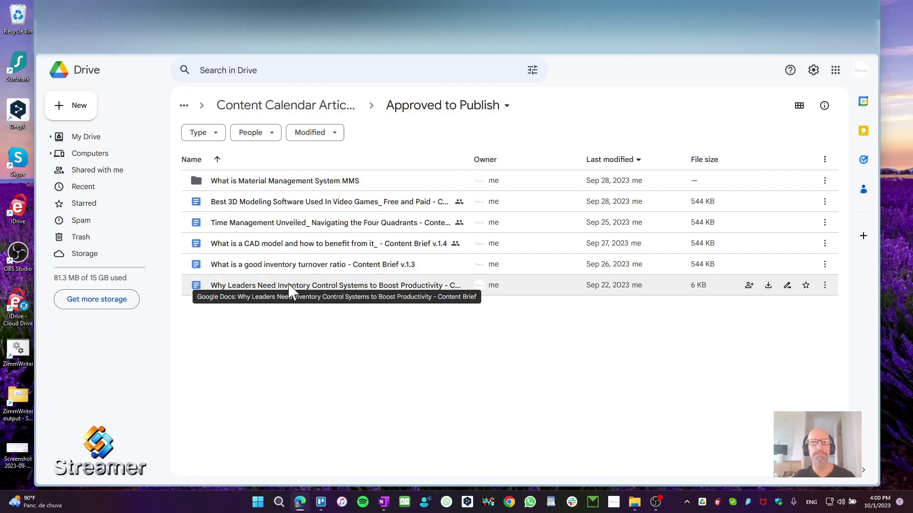
pyautogui.click(290, 286)
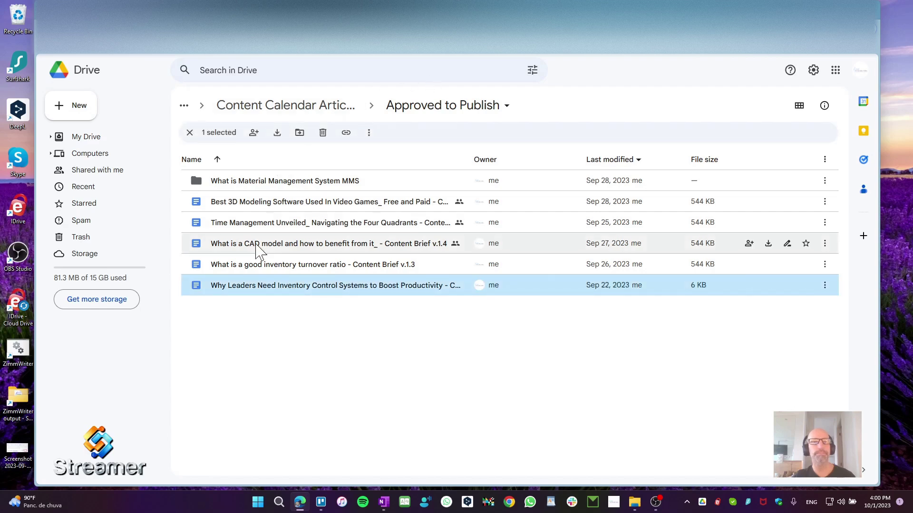
pyautogui.doubleClick(288, 291)
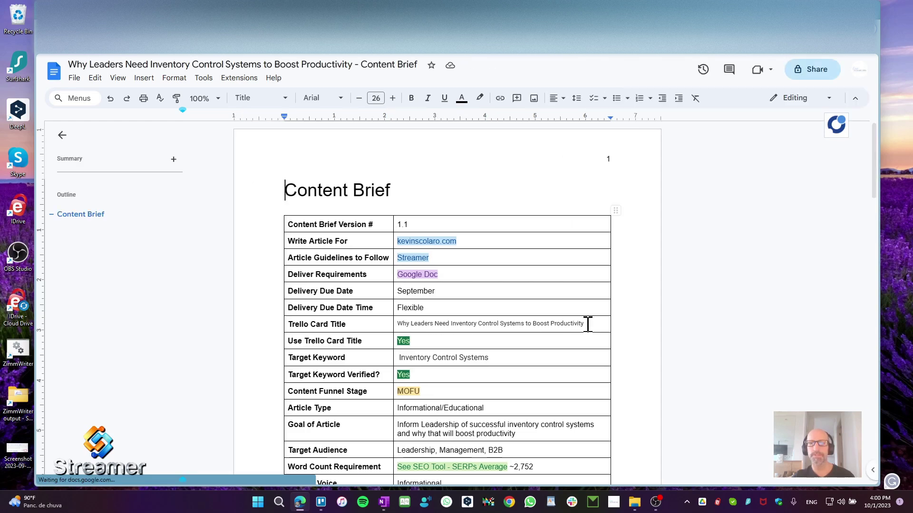
# - Copy the Trello card title from the content brief, preview it in Moz's Title Tag Preview Tool and re-enter it there
pyautogui.moveTo(587, 323); pyautogui.dragTo(397, 327)
pyautogui.hotkey('ctrl', 'c')
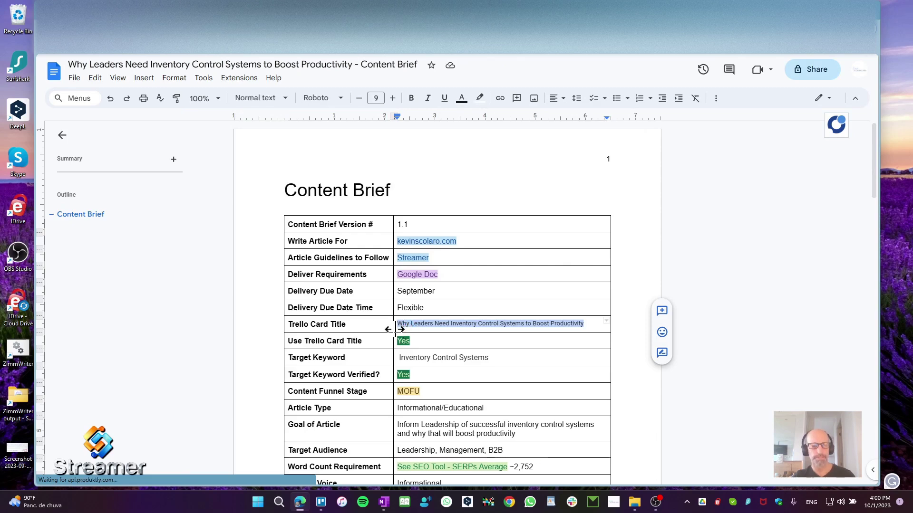
pyautogui.click(723, 247)
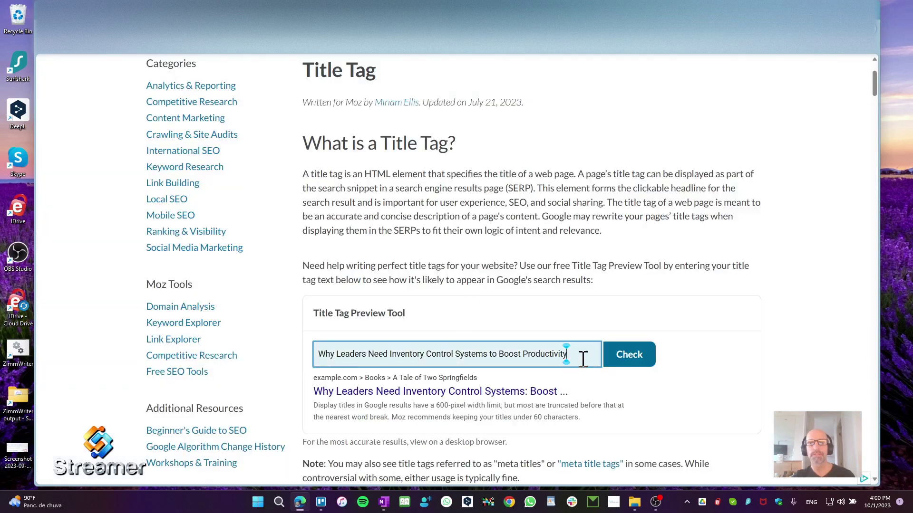
pyautogui.moveTo(584, 358); pyautogui.dragTo(273, 355)
pyautogui.hotkey('ctrl', 'v')
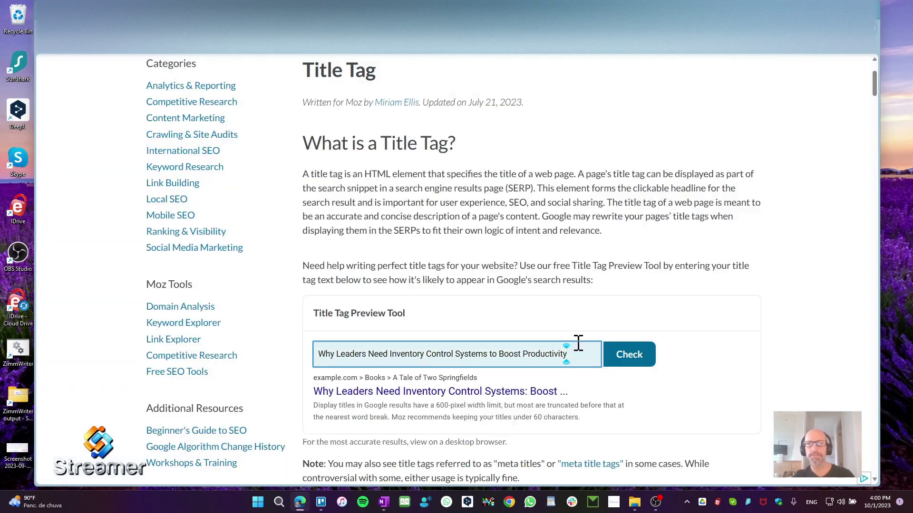
pyautogui.click(635, 357)
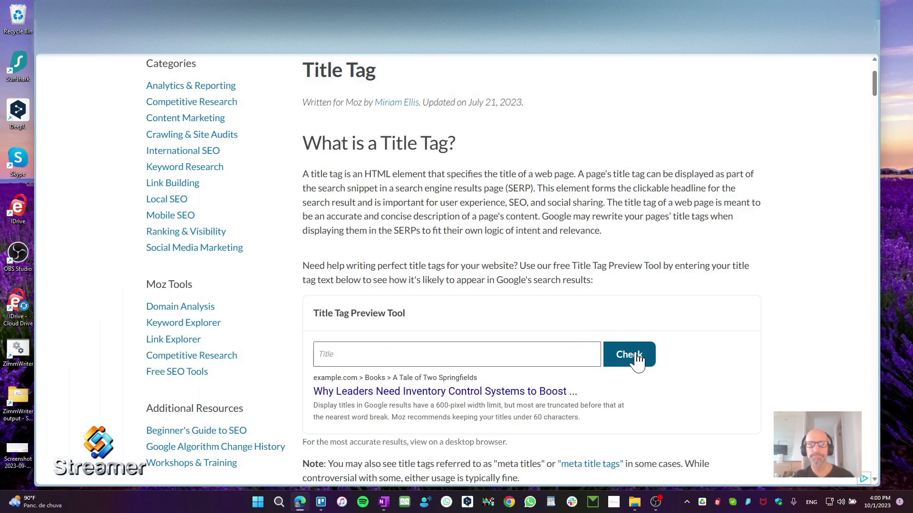
pyautogui.click(378, 354)
pyautogui.hotkey('ctrl', 'v')
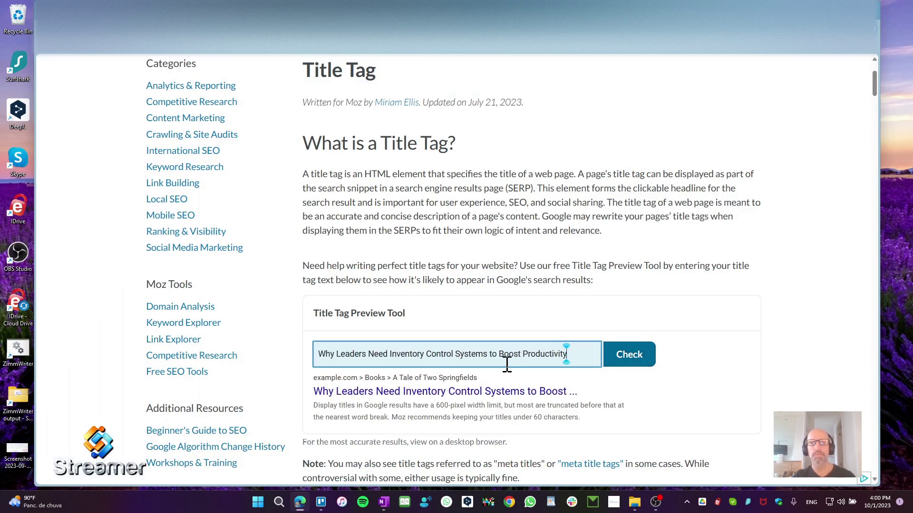
pyautogui.scroll(-2, 744, 360)
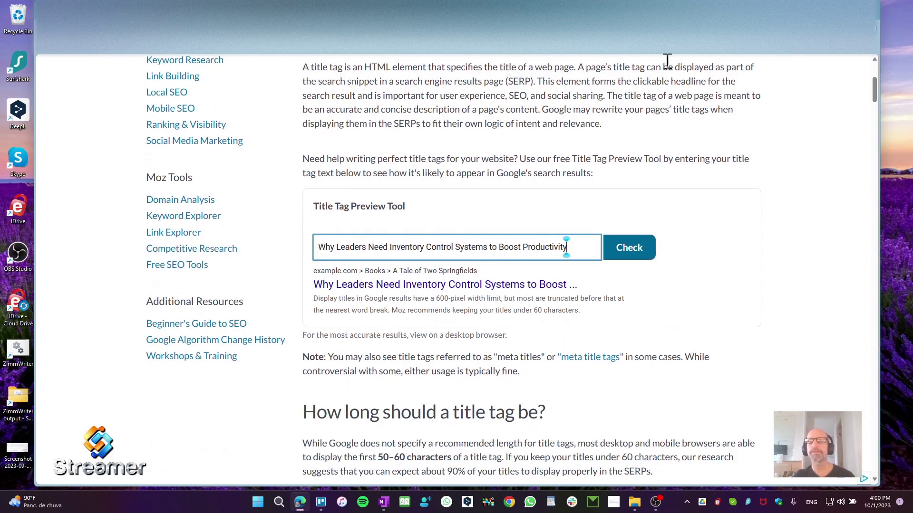
# - Switch back to the WordPress post, close the snippet editor and review Rank Math's Basic SEO checks
pyautogui.hotkey('ctrl', 'Tab')
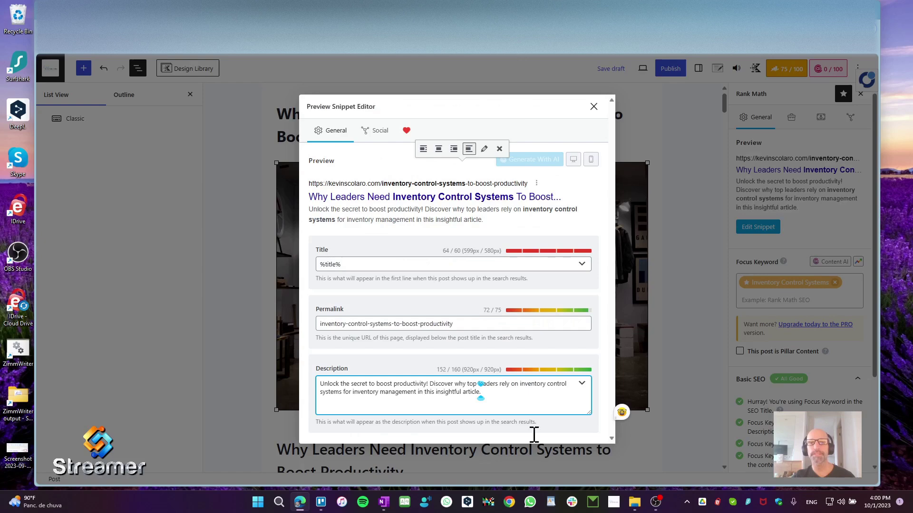
pyautogui.click(594, 107)
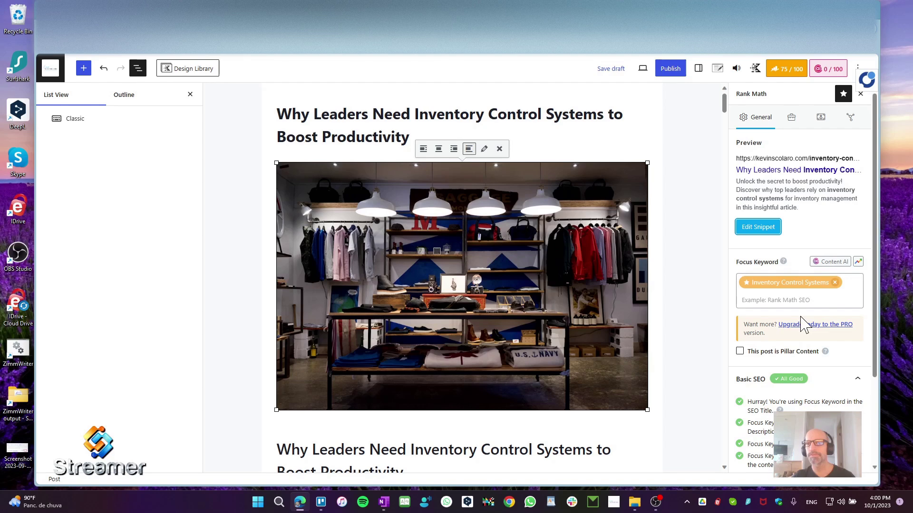
pyautogui.scroll(-2, 832, 371)
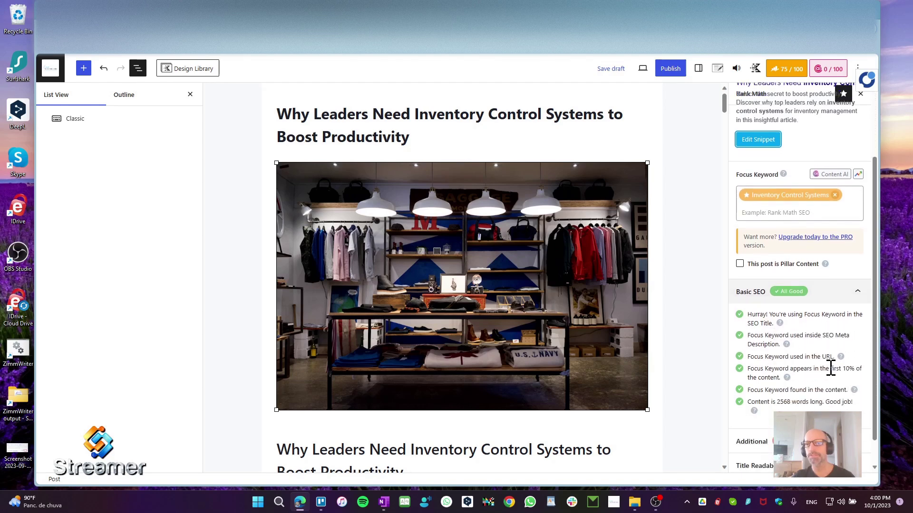
pyautogui.scroll(-1, 832, 371)
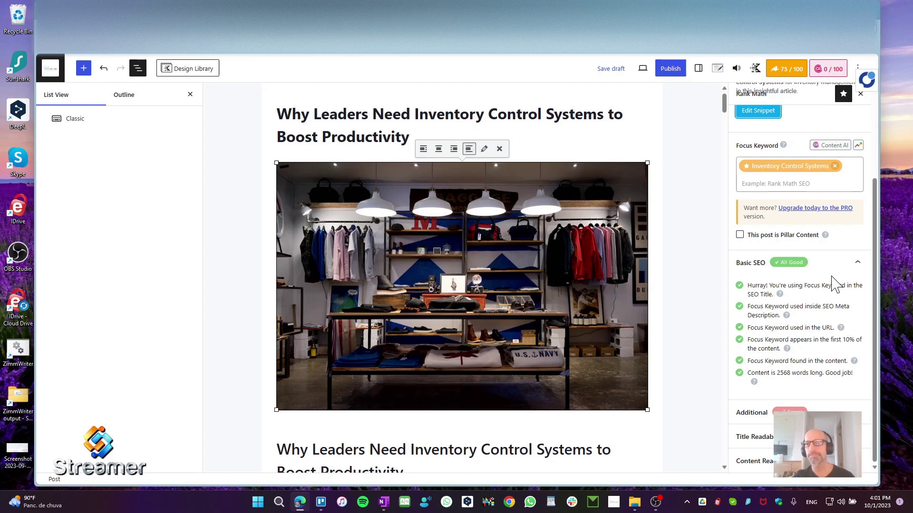
pyautogui.click(856, 263)
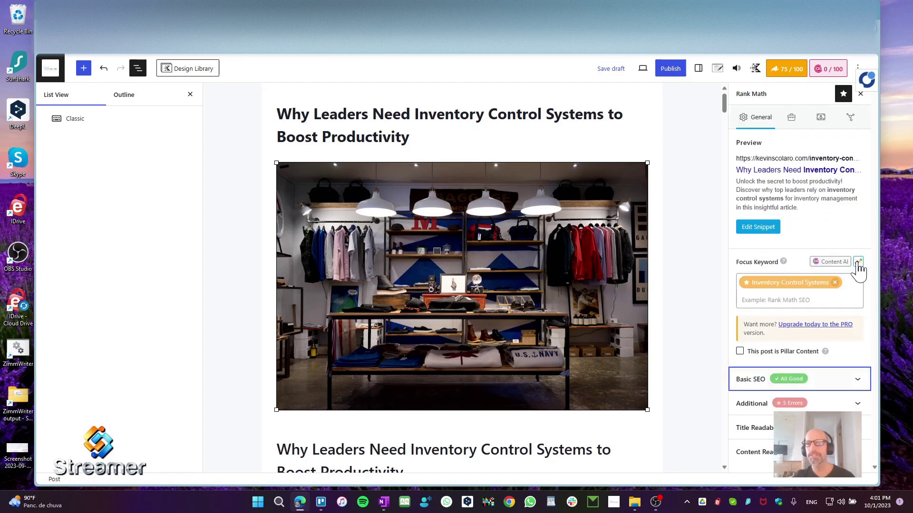
# - Review Rank Math's Additional checks, including its help page on using the focus keyword in image alt text
pyautogui.click(853, 403)
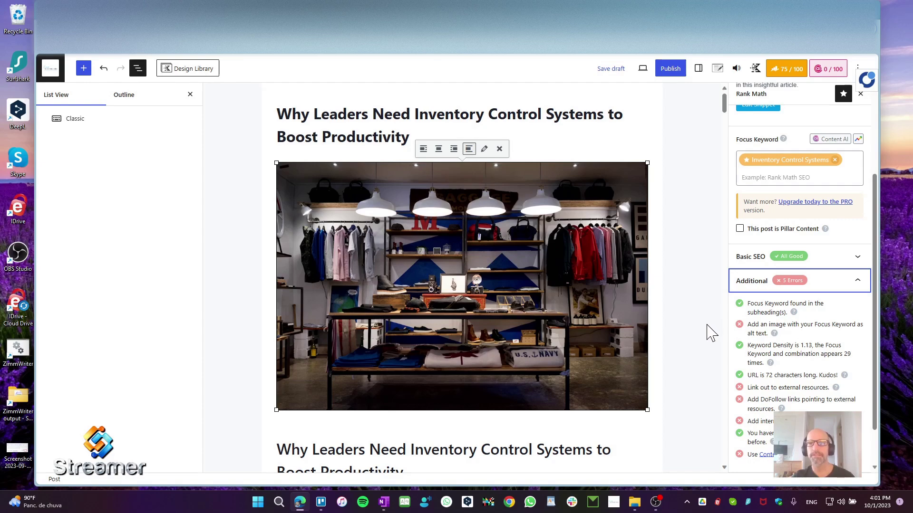
pyautogui.click(774, 335)
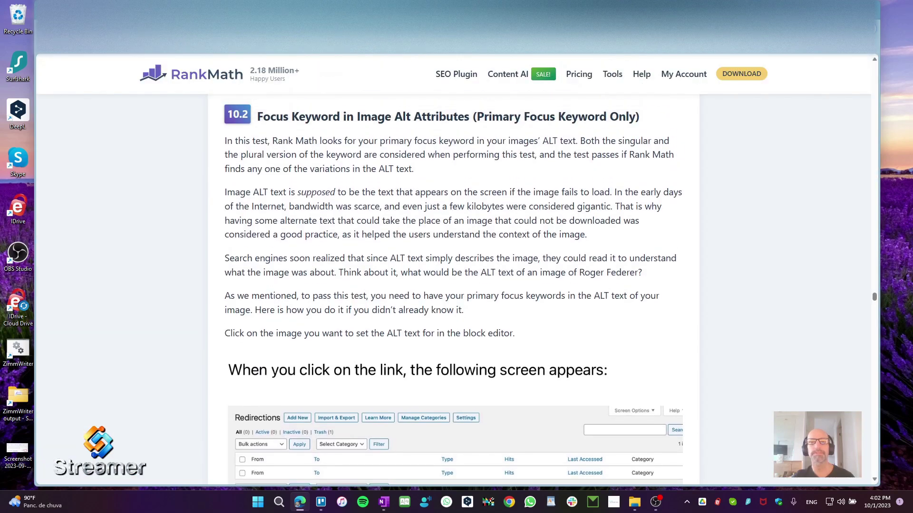
pyautogui.click(547, 9)
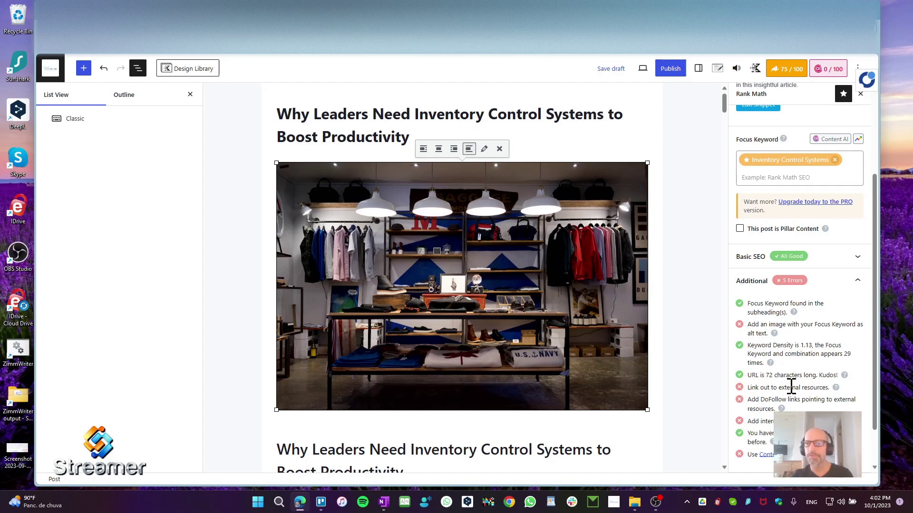
pyautogui.scroll(-1, 808, 370)
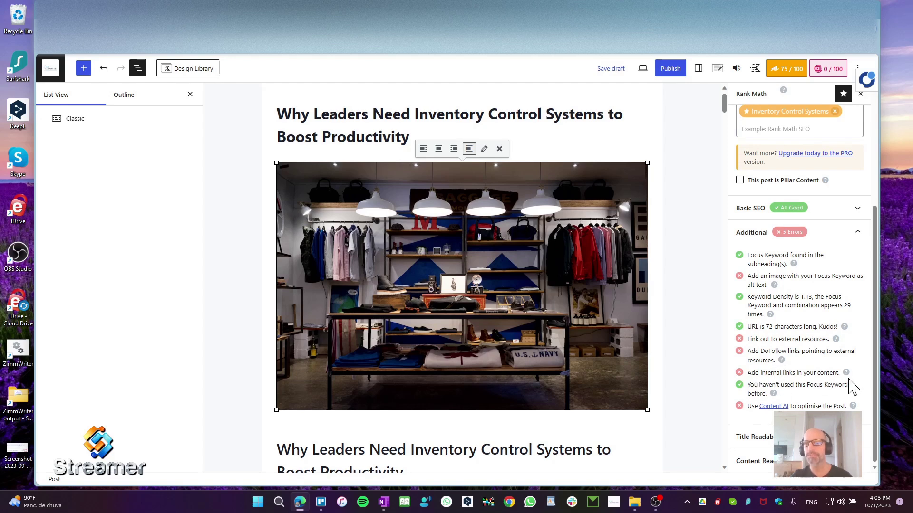
pyautogui.moveTo(827, 373); pyautogui.dragTo(751, 382)
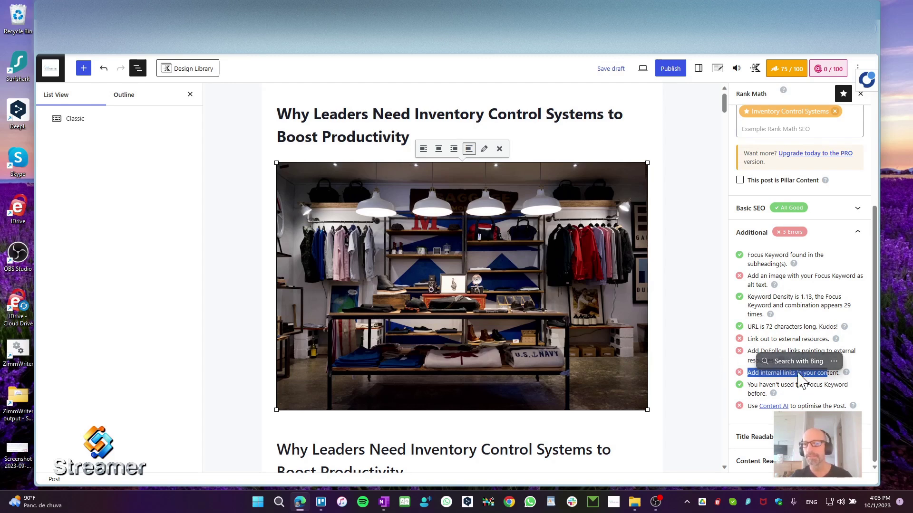
pyautogui.click(859, 381)
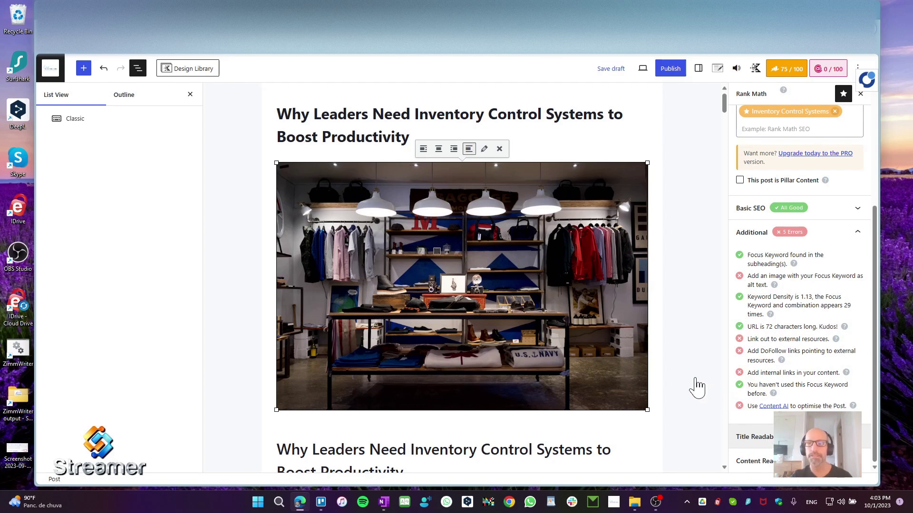
# - Examine Rank Math's Title Readability and Content Readability checks for the post
pyautogui.click(754, 437)
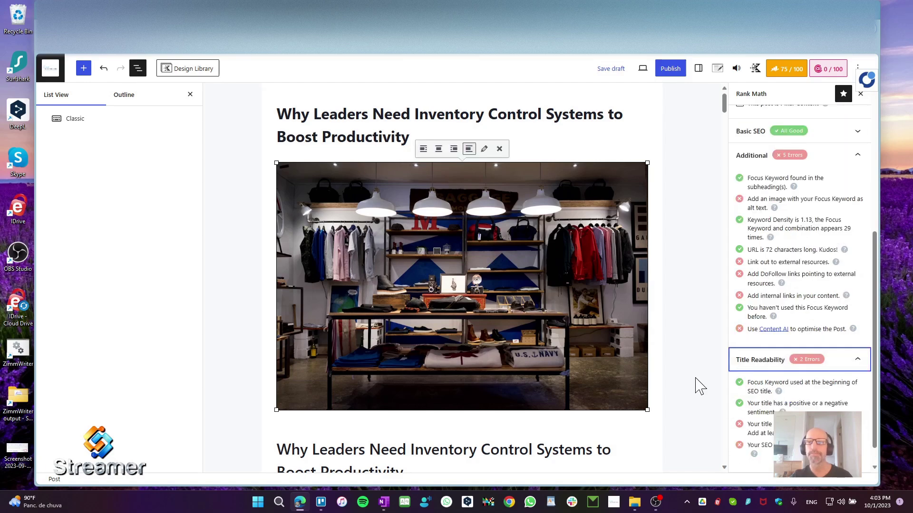
pyautogui.scroll(-1, 807, 397)
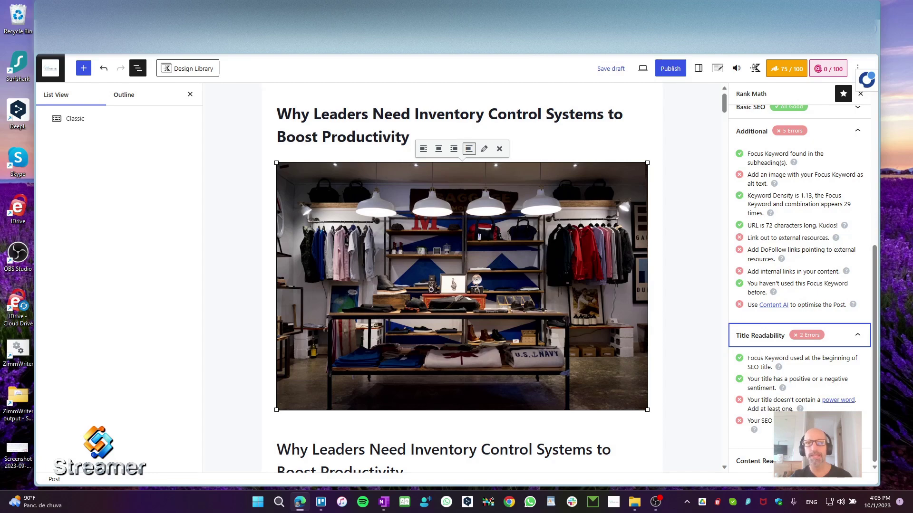
pyautogui.click(862, 463)
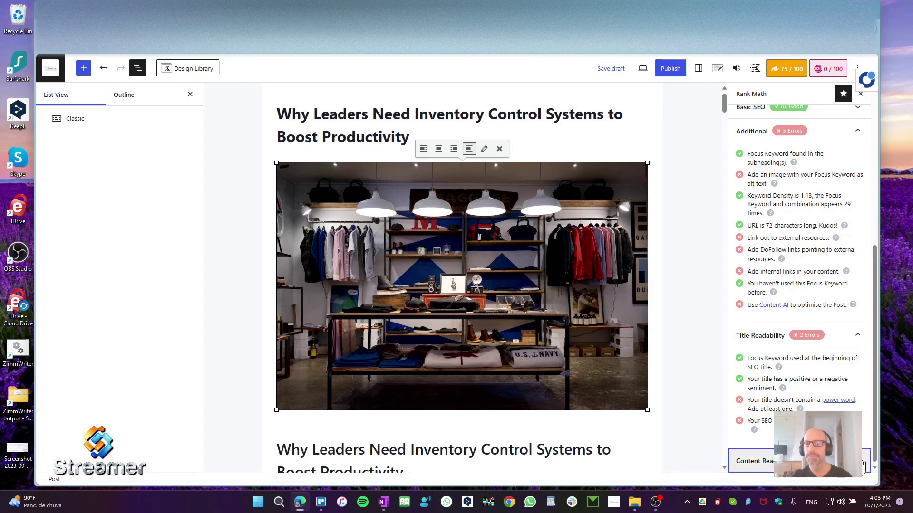
pyautogui.scroll(-2, 790, 408)
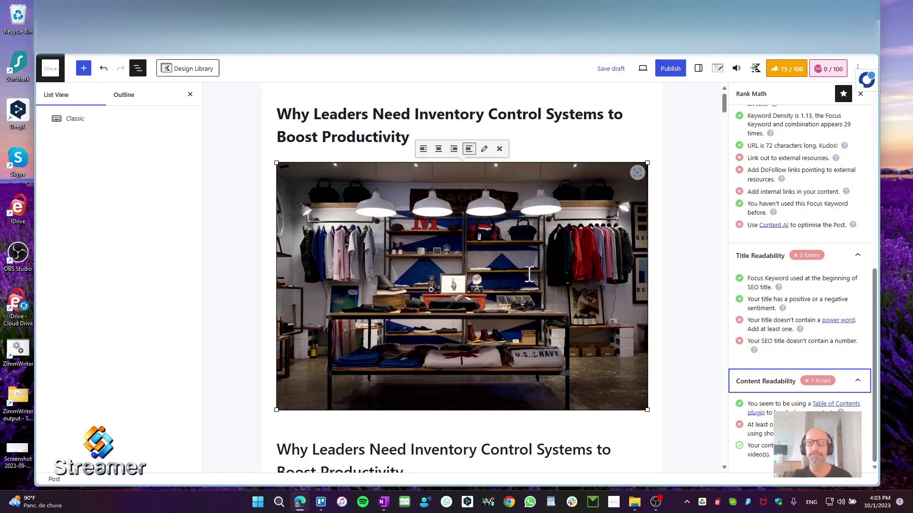
# - Look through the article body and examine the Link Whisper suggested internal links beneath it
pyautogui.scroll(-8, 520, 375)
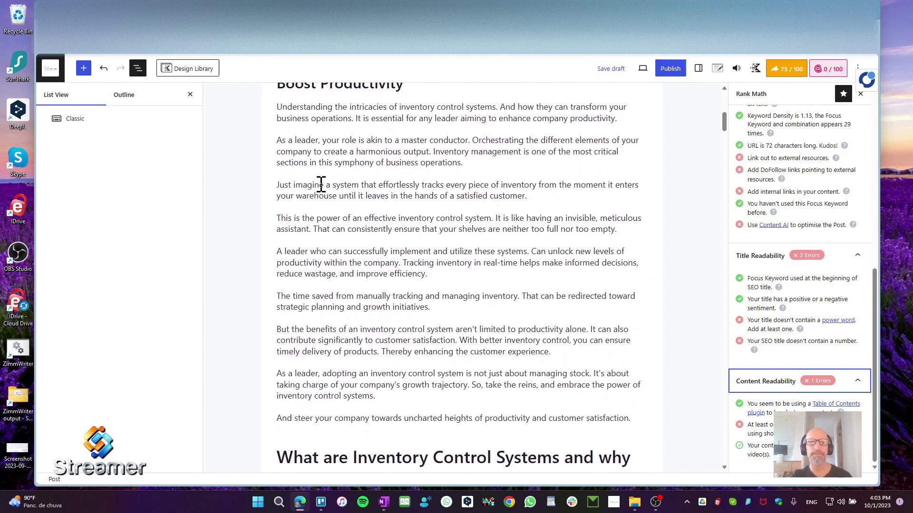
pyautogui.scroll(-2, 273, 332)
pyautogui.scroll(-5, 274, 331)
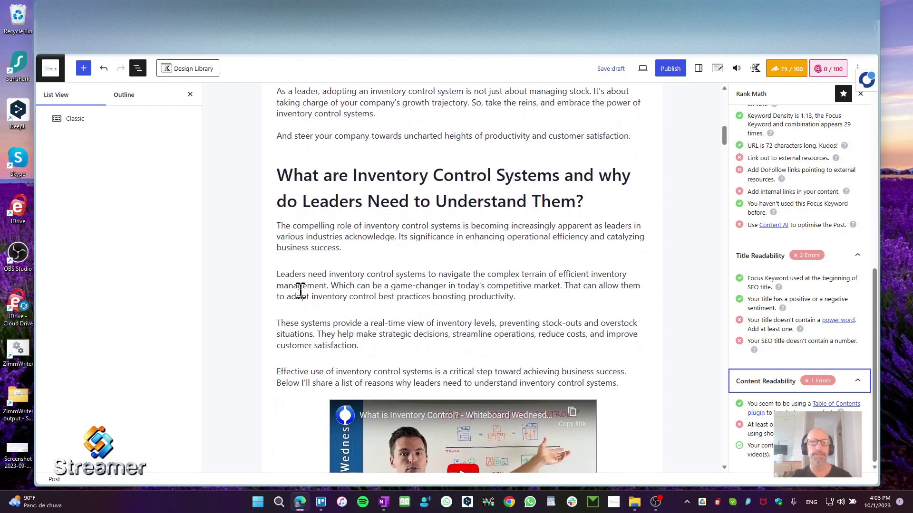
pyautogui.scroll(-5, 337, 235)
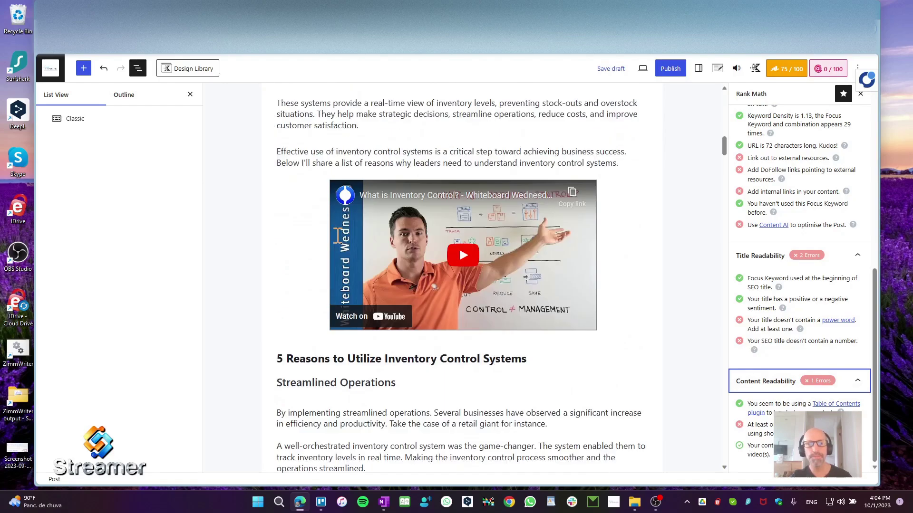
pyautogui.scroll(-20, 337, 236)
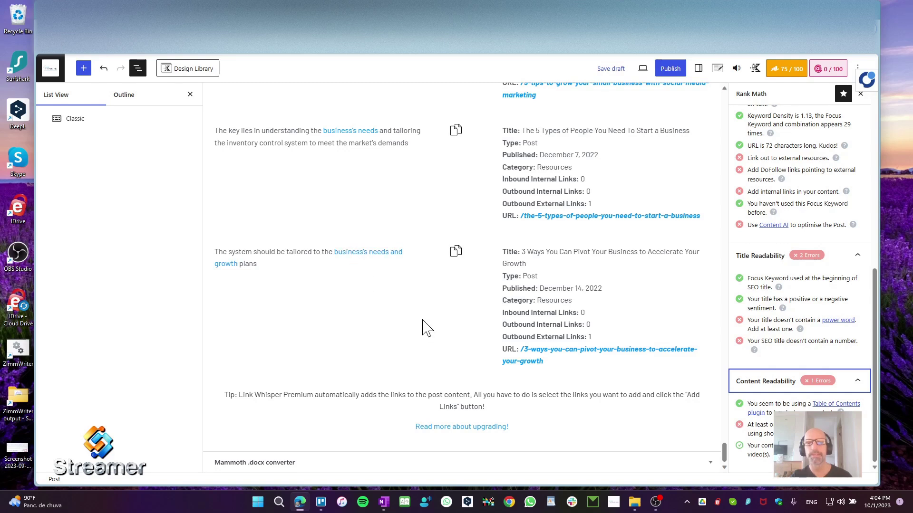
pyautogui.scroll(6, 457, 322)
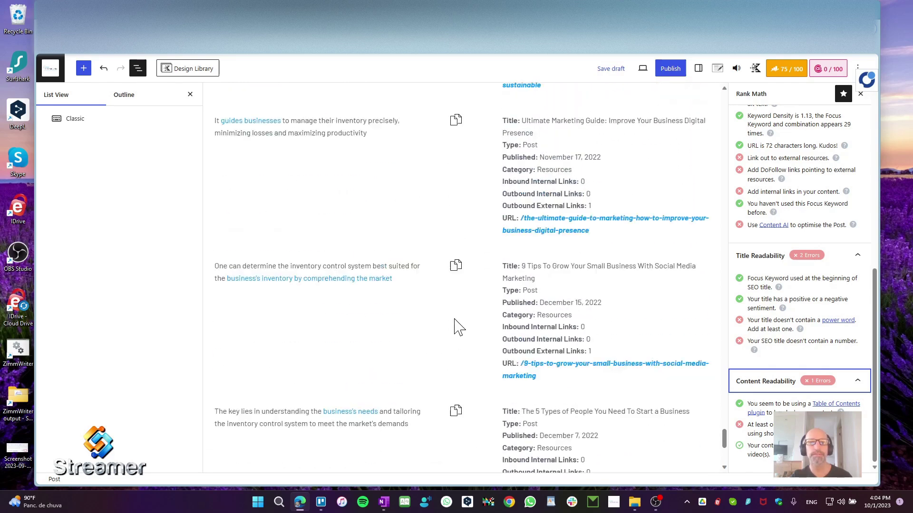
pyautogui.scroll(15, 455, 319)
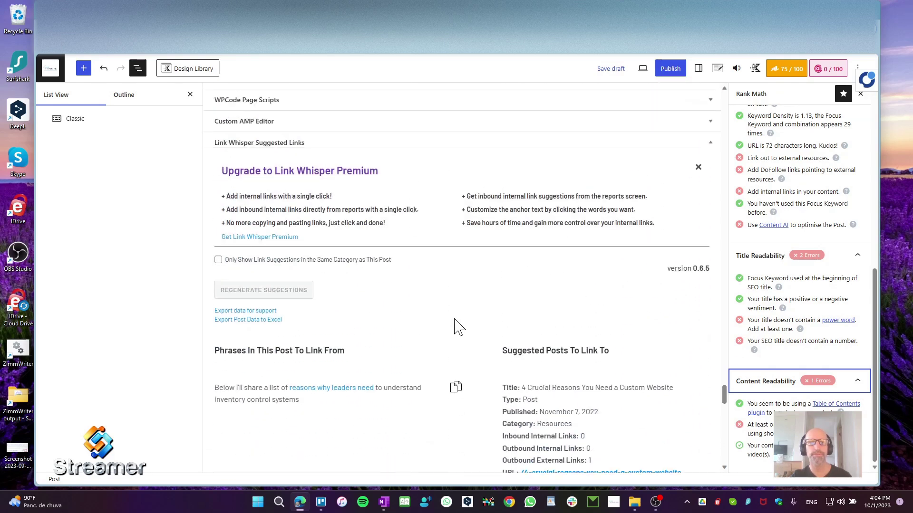
pyautogui.scroll(-1, 455, 327)
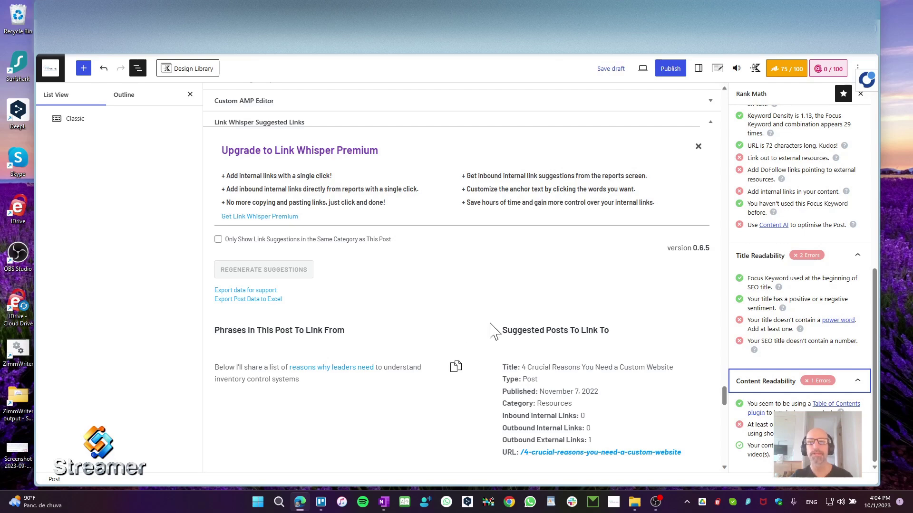
pyautogui.scroll(10, 807, 333)
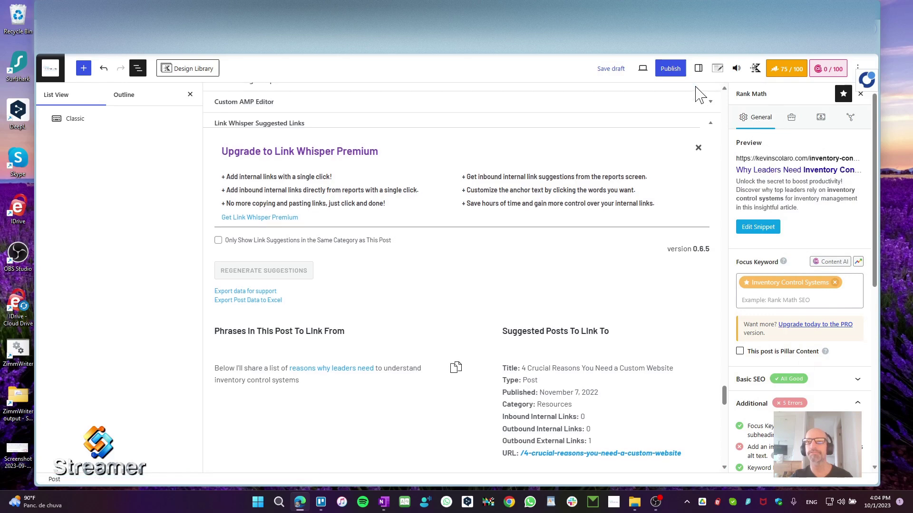
# - Assign the How-To-Guides, Reviews and Services categories to the post in its settings and check the first suggested post's category
pyautogui.click(699, 70)
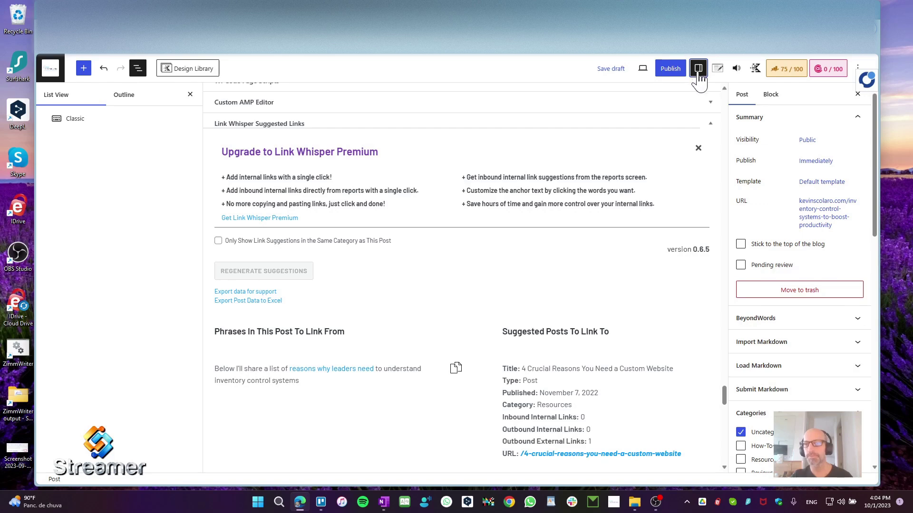
pyautogui.scroll(-4, 789, 342)
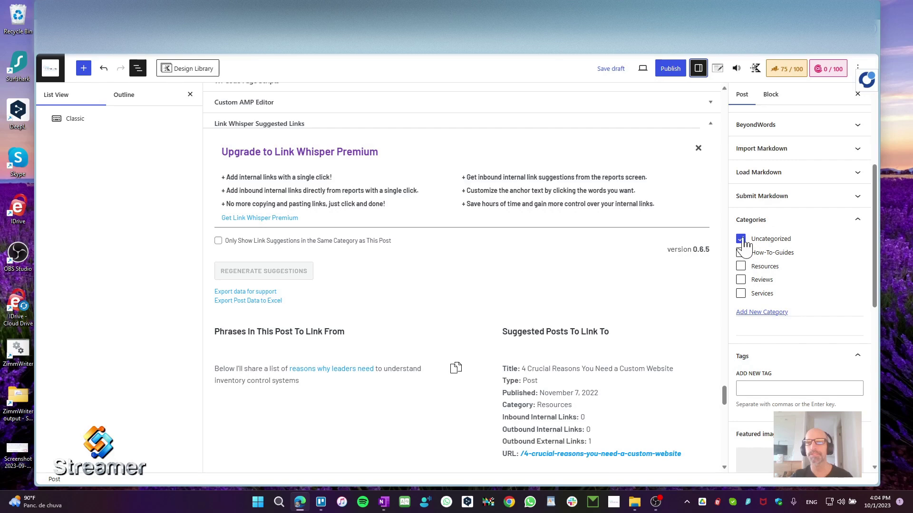
pyautogui.click(740, 252)
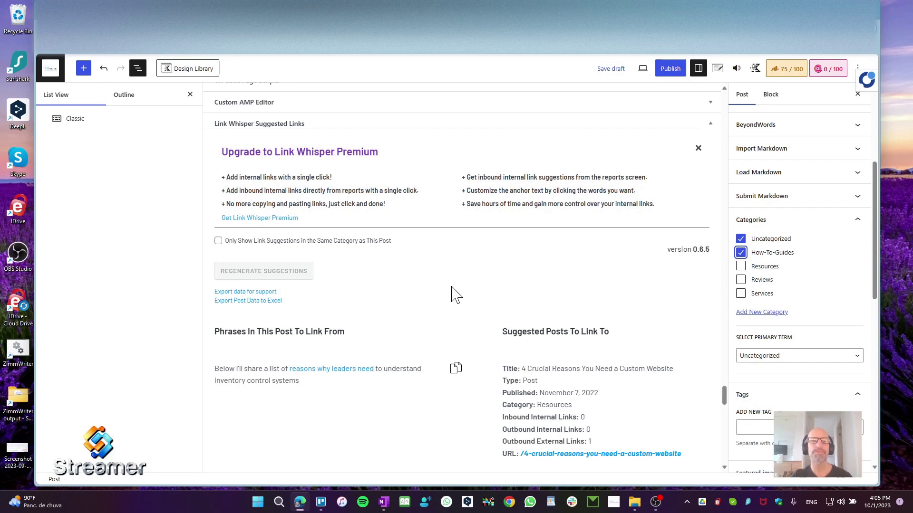
pyautogui.click(743, 280)
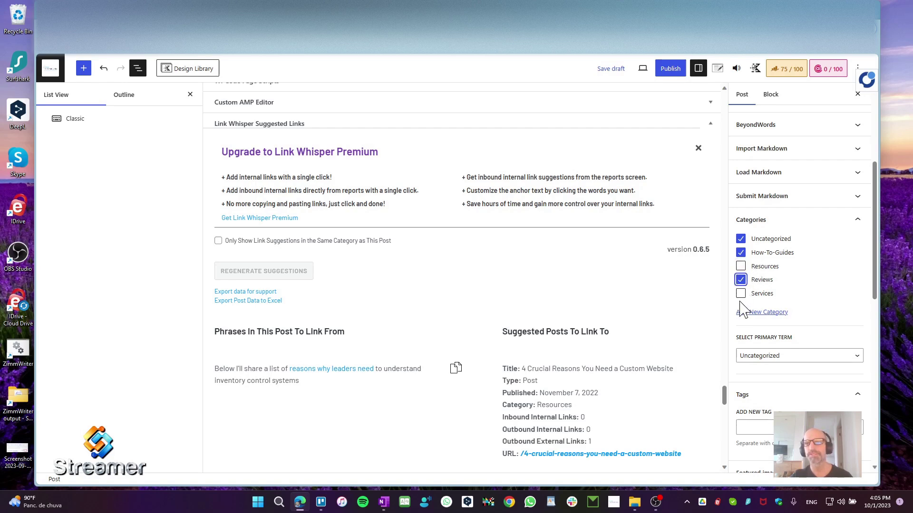
pyautogui.click(740, 294)
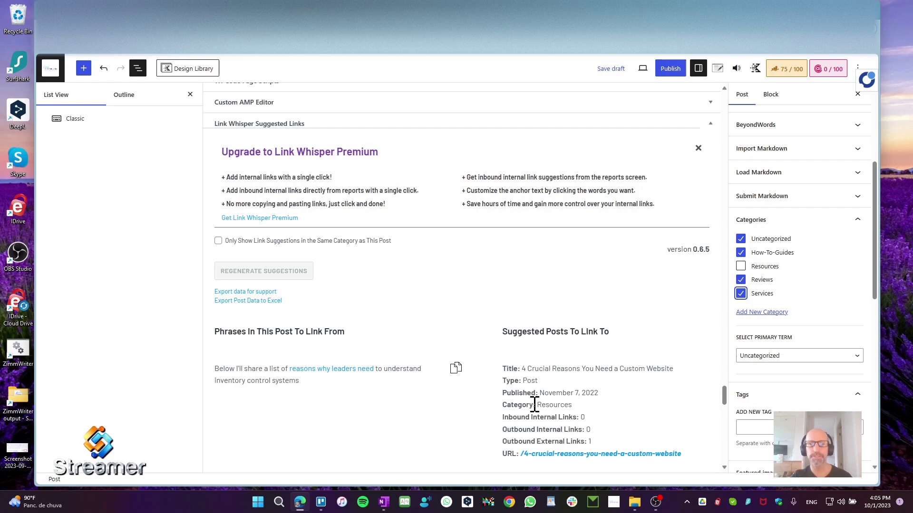
pyautogui.moveTo(505, 410); pyautogui.dragTo(582, 412)
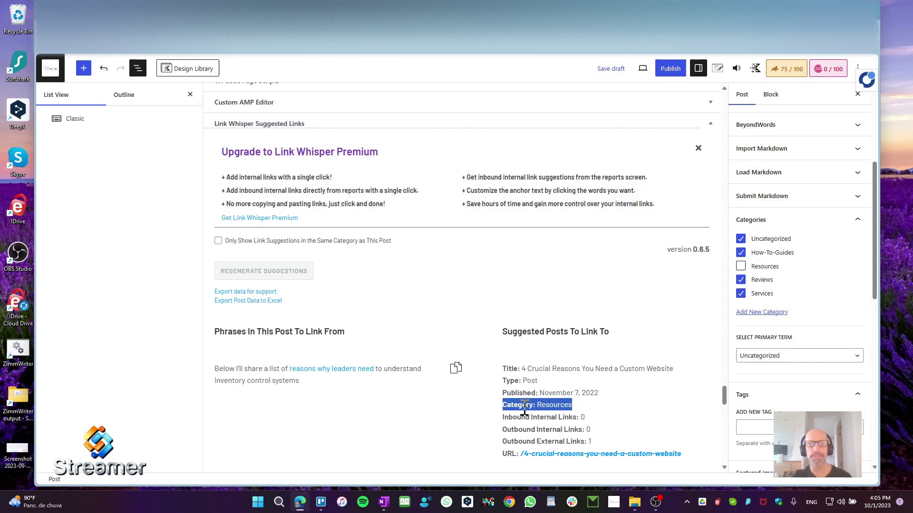
# - Look through all Link Whisper suggested posts, comparing each one's category and the phrase it would link from
pyautogui.click(511, 364)
pyautogui.scroll(-2, 493, 328)
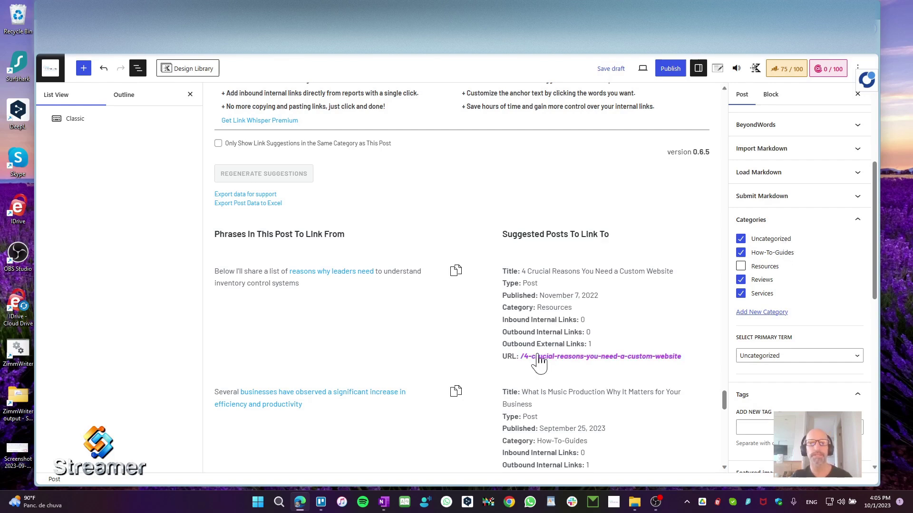
pyautogui.scroll(-4, 499, 422)
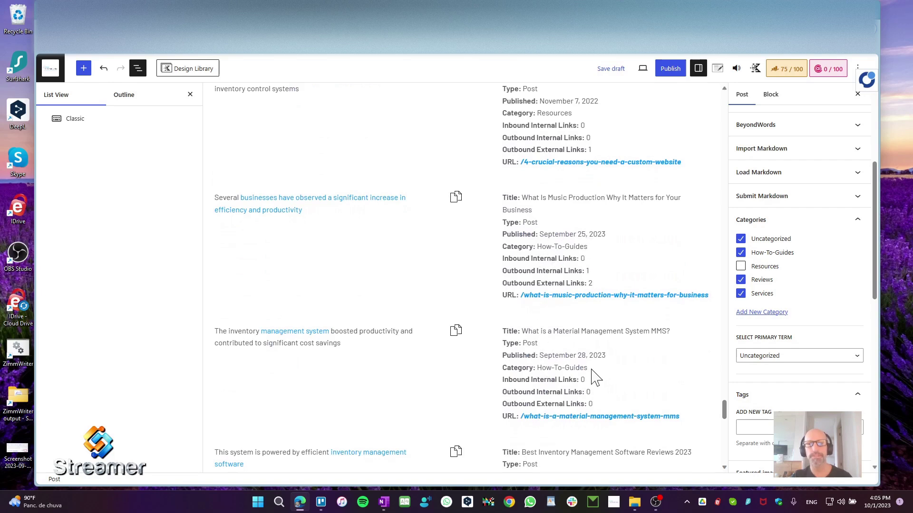
pyautogui.scroll(-5, 480, 340)
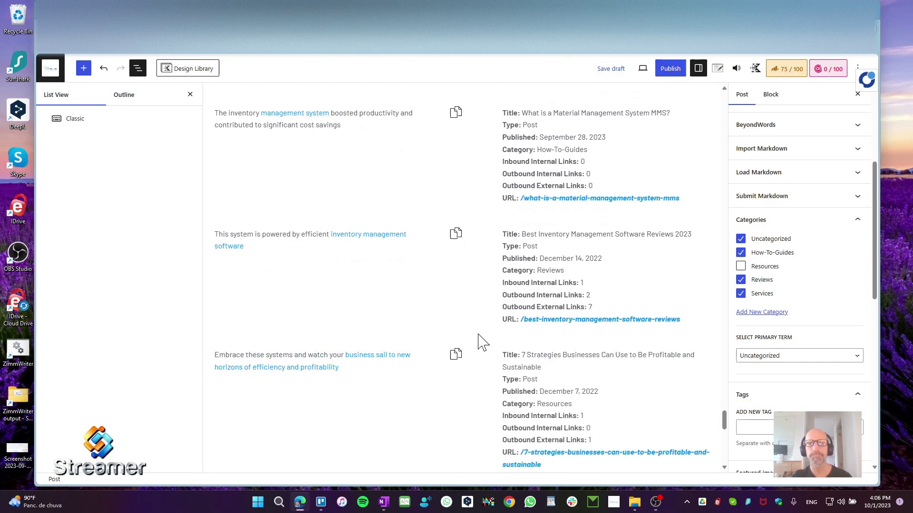
pyautogui.scroll(-2, 481, 341)
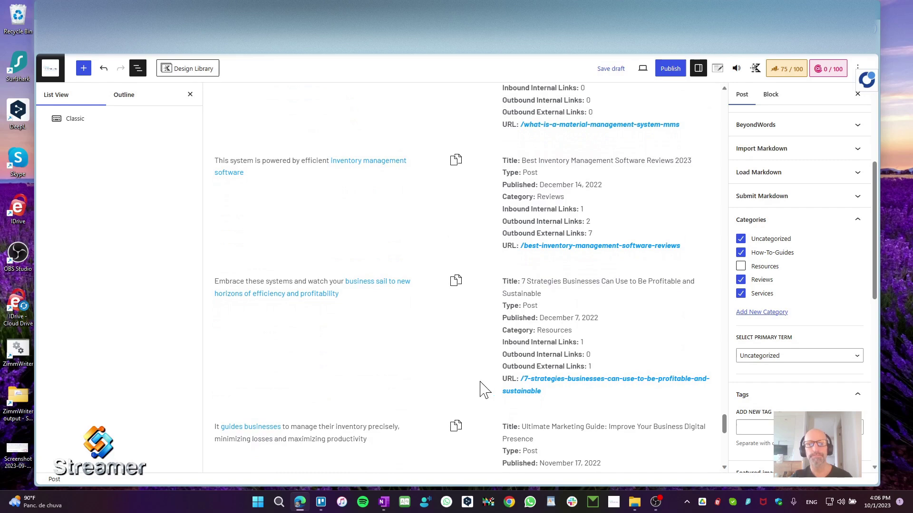
pyautogui.scroll(-4, 482, 388)
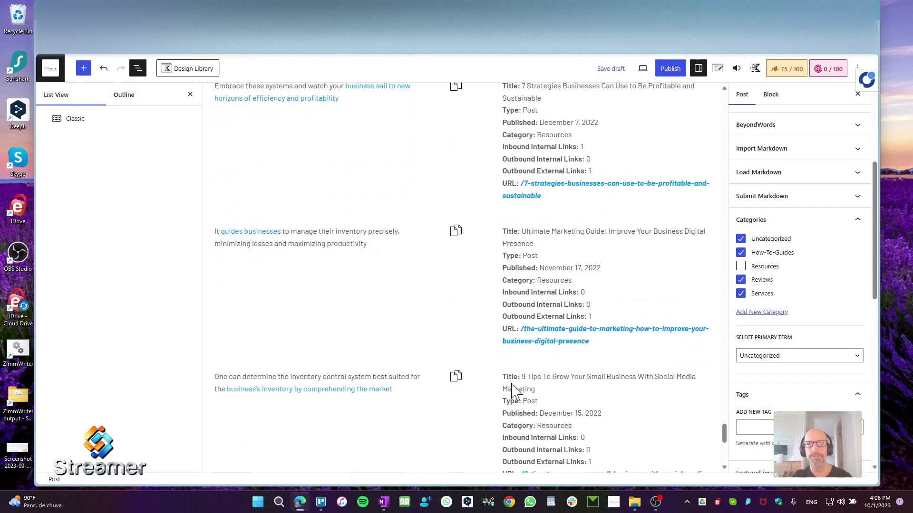
pyautogui.scroll(-6, 514, 389)
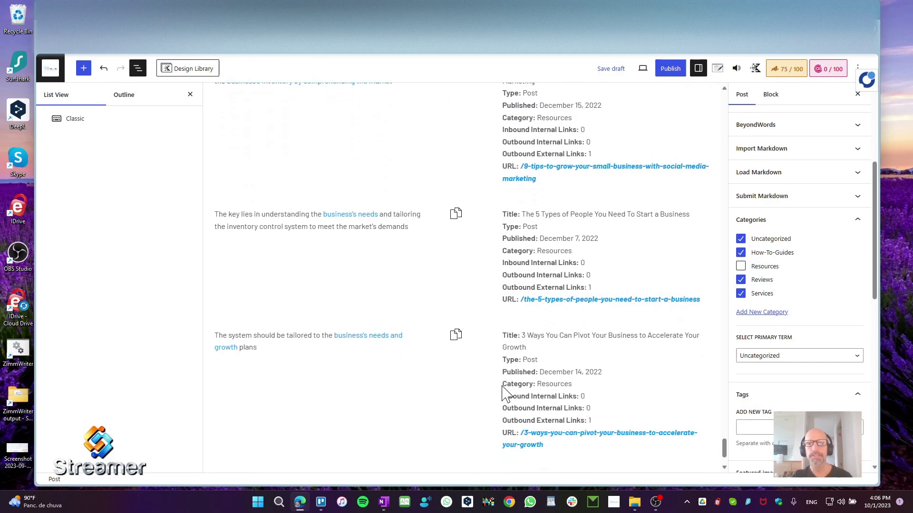
pyautogui.scroll(-2, 505, 394)
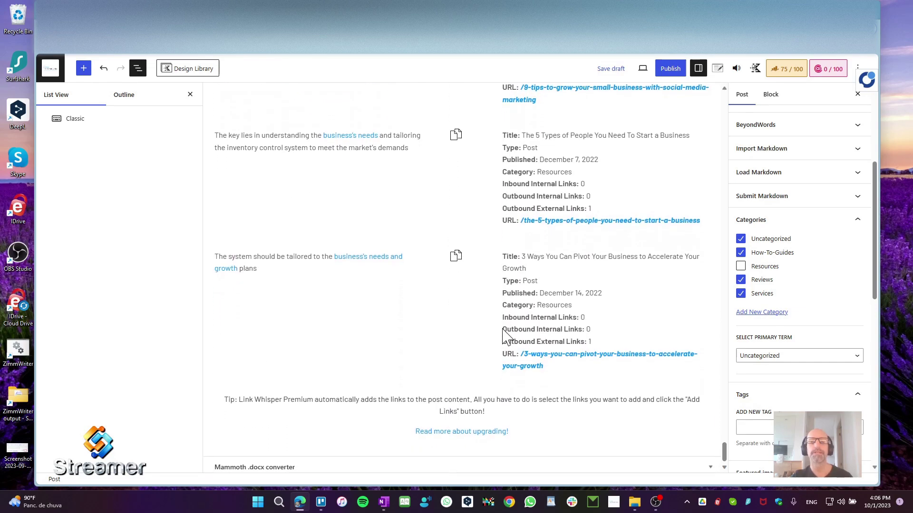
pyautogui.scroll(20, 505, 337)
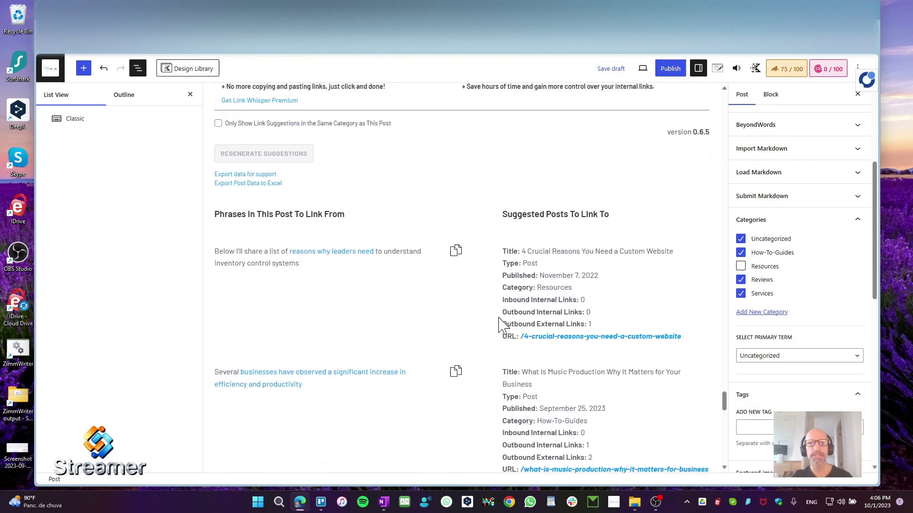
pyautogui.scroll(3, 504, 325)
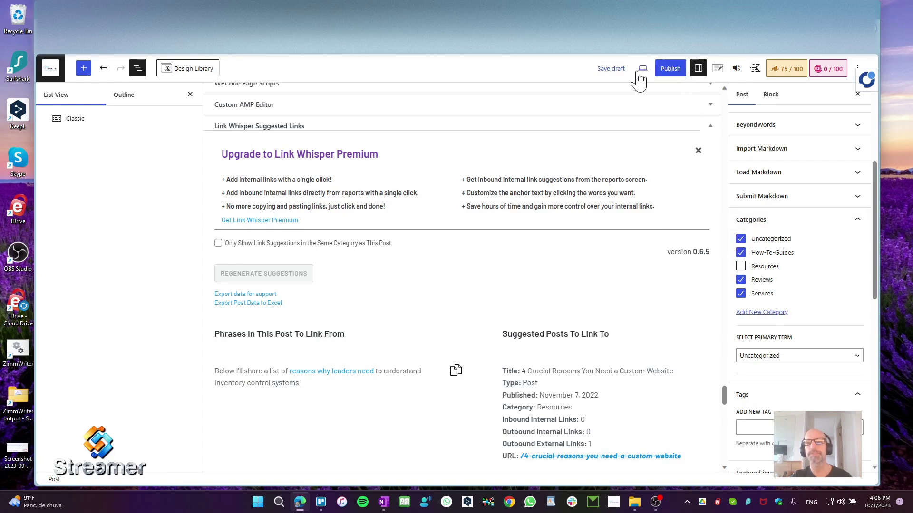
# - Save the draft and regenerate the Link Whisper suggestions restricted to posts in the same category, using Uncategorized
pyautogui.click(610, 70)
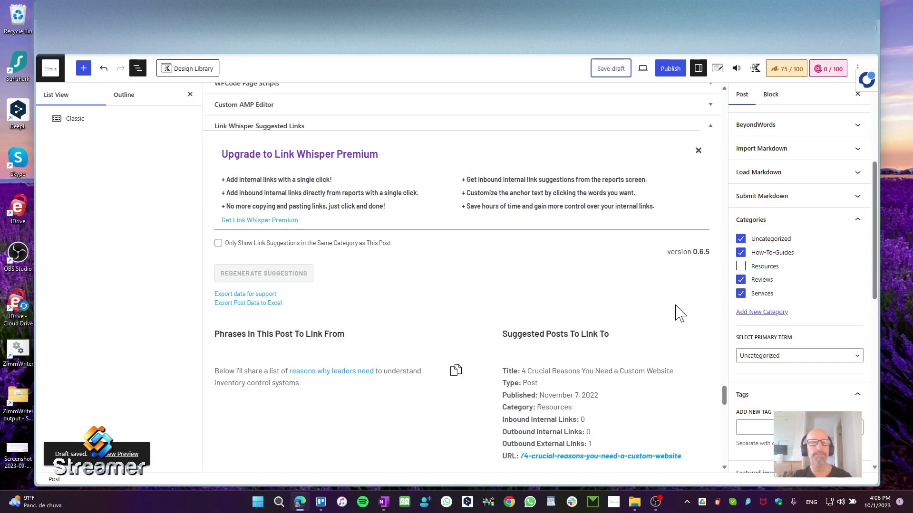
pyautogui.click(219, 244)
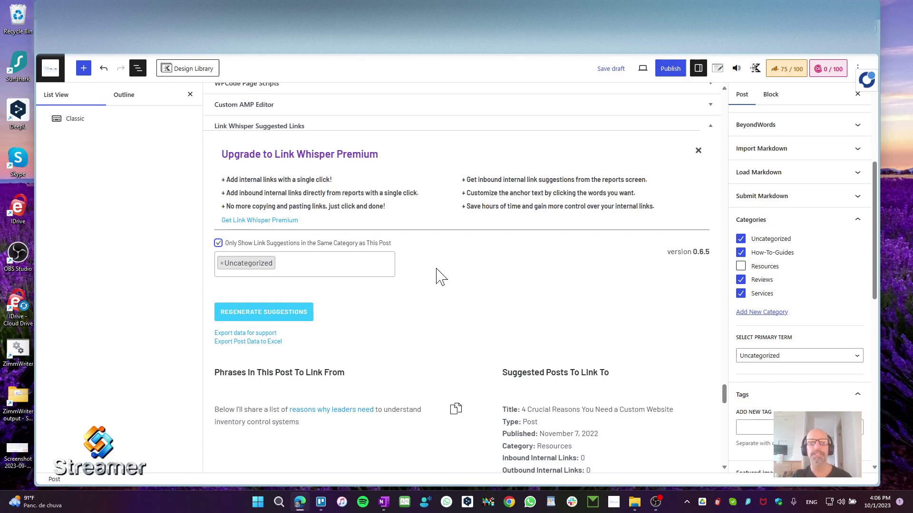
pyautogui.click(265, 315)
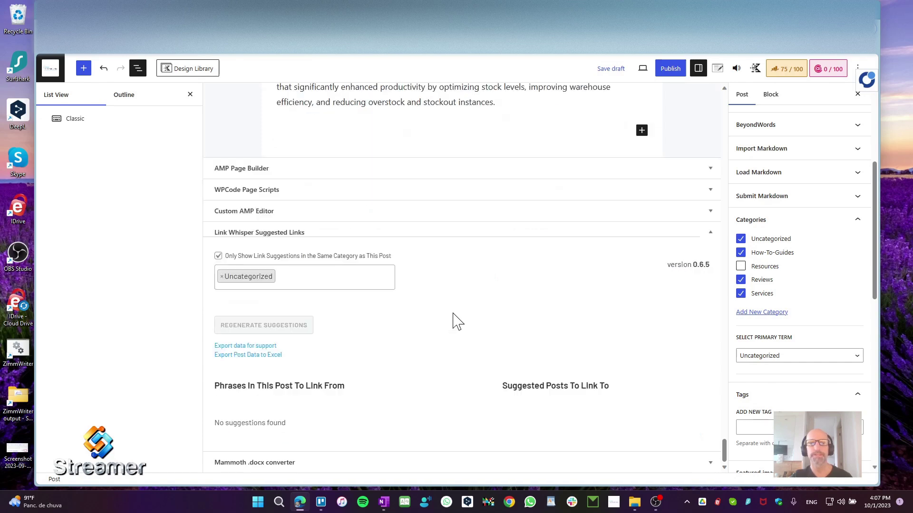
pyautogui.click(604, 70)
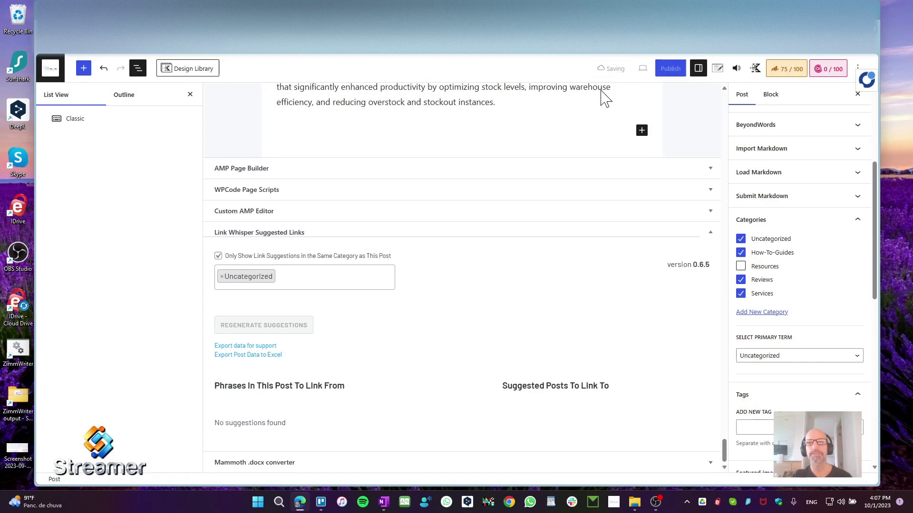
# - Set the suggestion category filter to How-To-Guides, Reviews, Services and Uncategorized, and regenerate the link suggestions
pyautogui.click(222, 276)
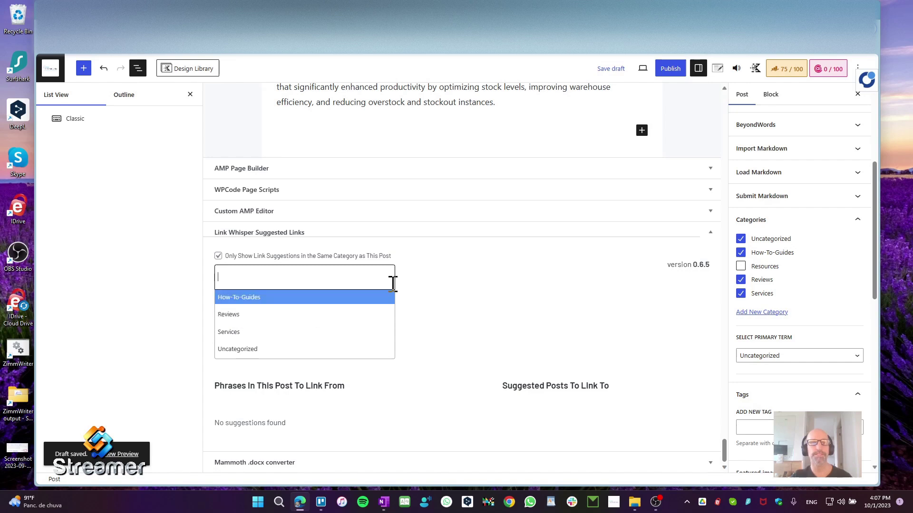
pyautogui.click(453, 282)
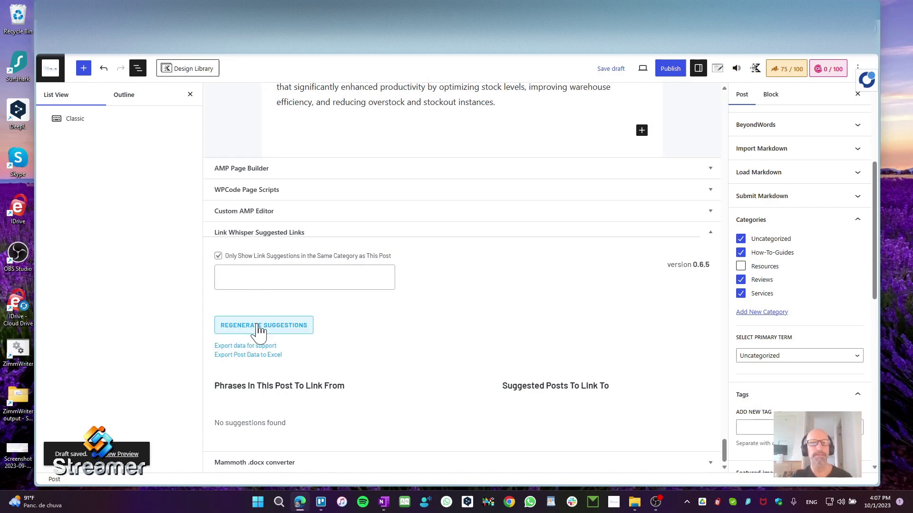
pyautogui.click(237, 277)
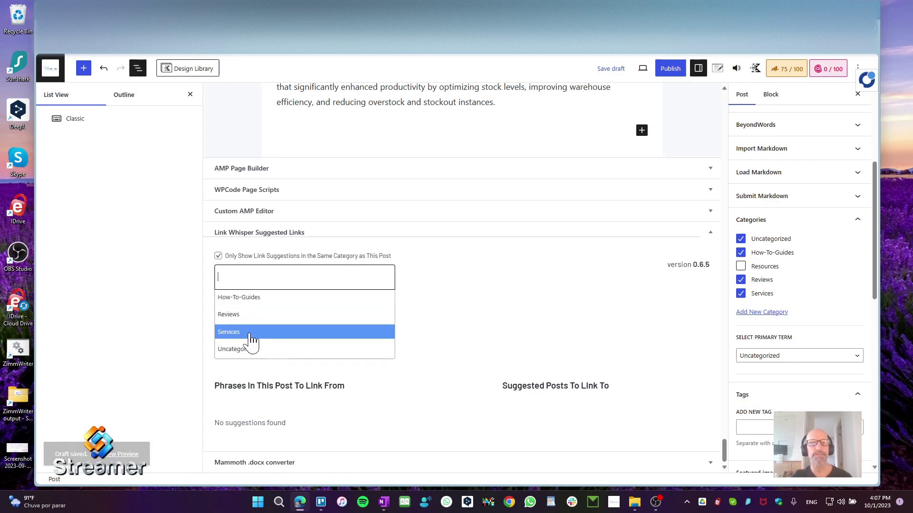
pyautogui.click(247, 302)
pyautogui.click(293, 274)
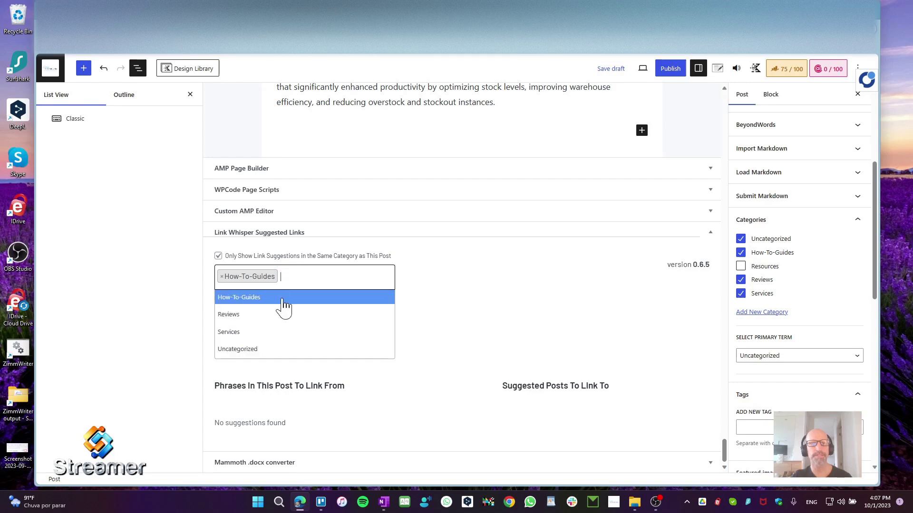
pyautogui.click(275, 314)
pyautogui.click(343, 275)
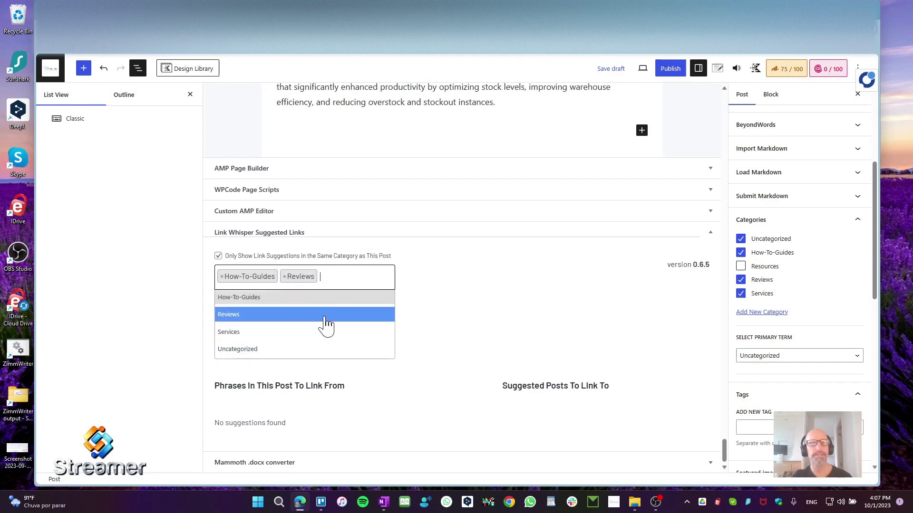
pyautogui.click(315, 335)
pyautogui.click(378, 269)
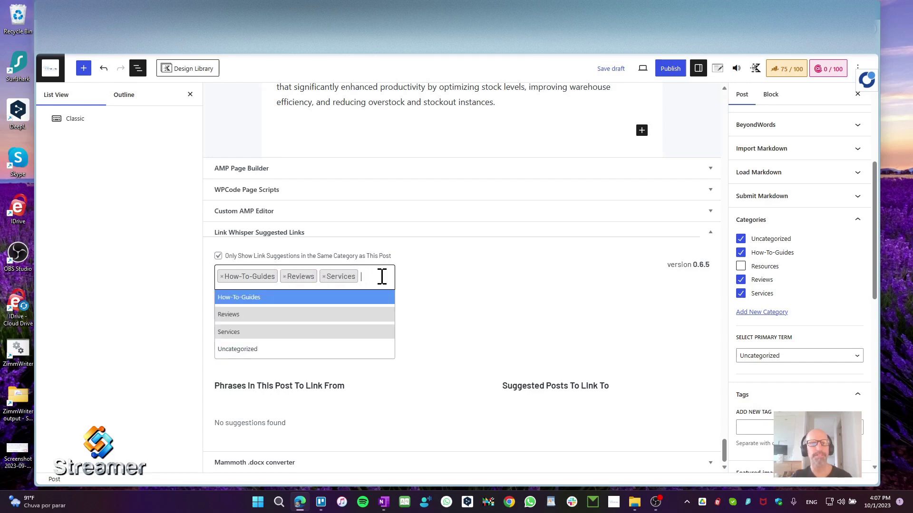
pyautogui.click(345, 351)
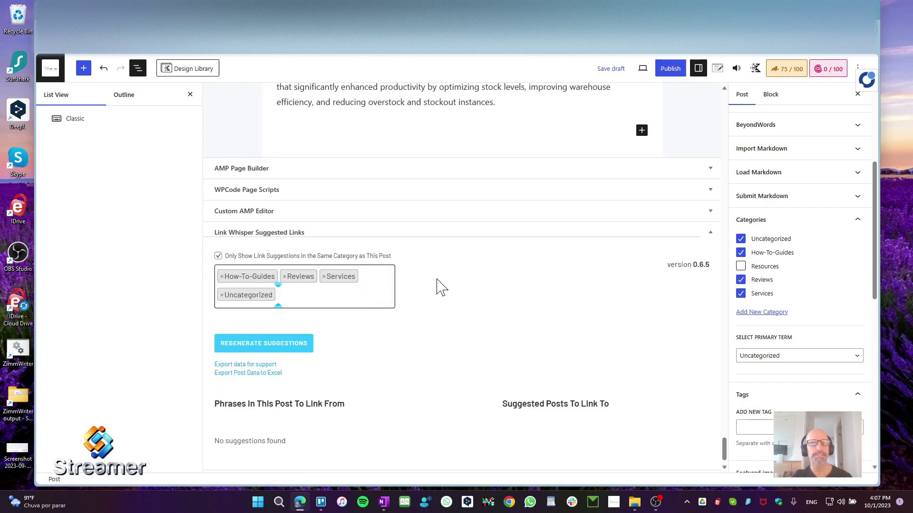
pyautogui.click(260, 344)
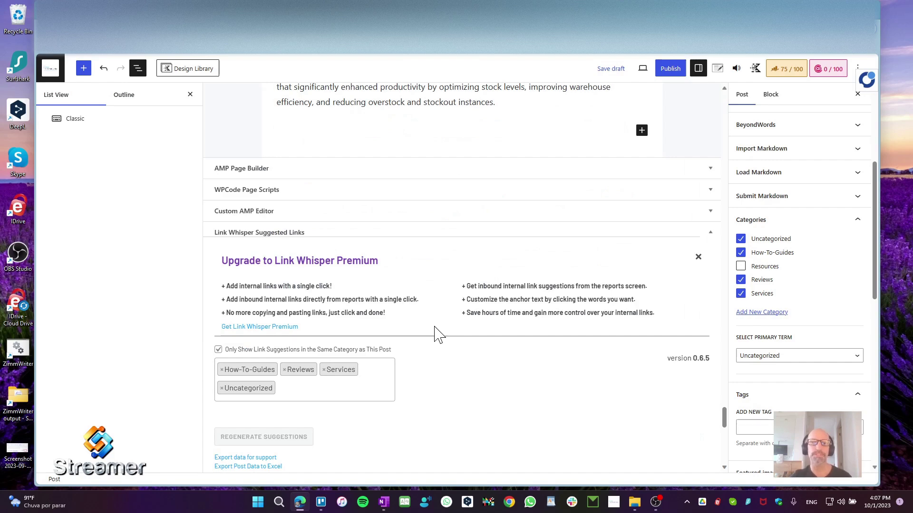
# - Review the regenerated link suggestions, checking each phrase against its suggested post for relevance
pyautogui.scroll(-8, 465, 385)
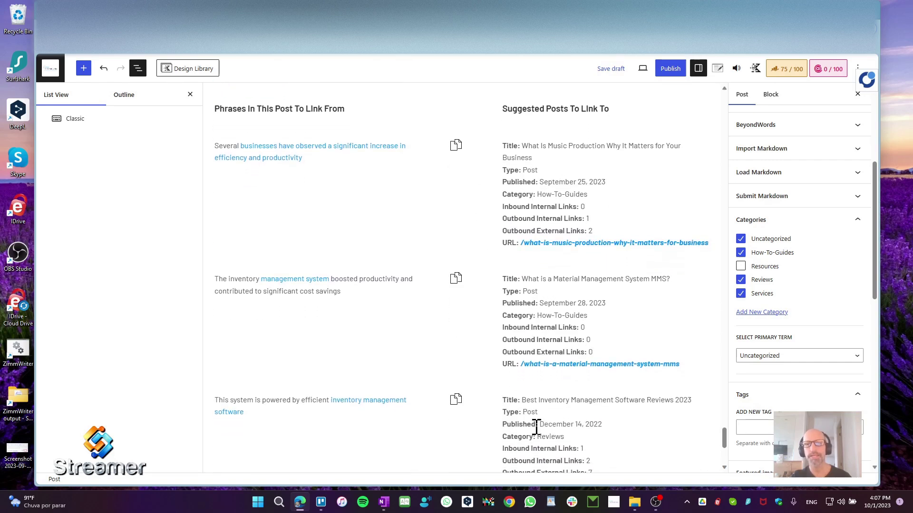
pyautogui.scroll(-5, 480, 361)
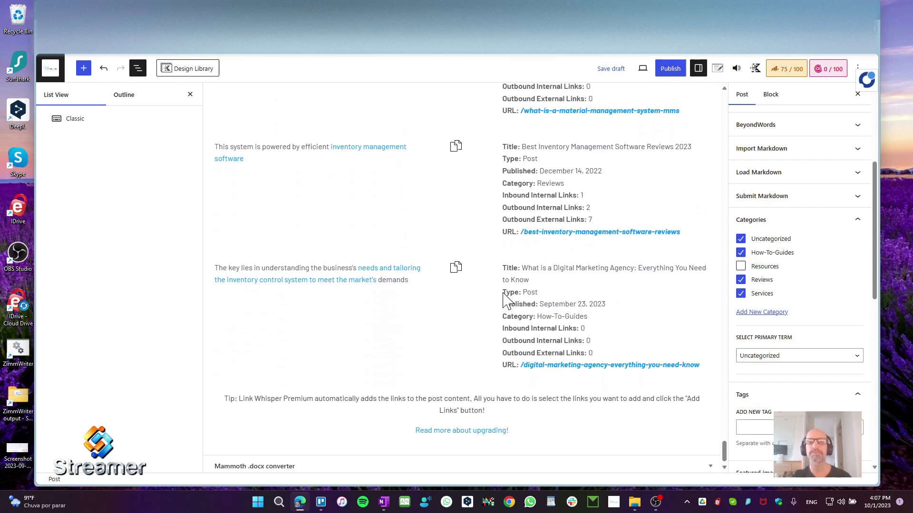
pyautogui.scroll(8, 505, 305)
pyautogui.scroll(-1, 506, 300)
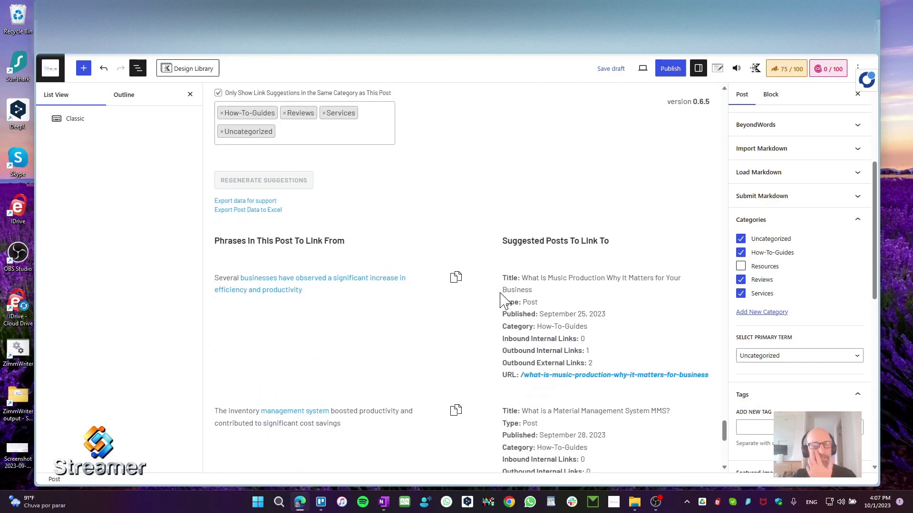
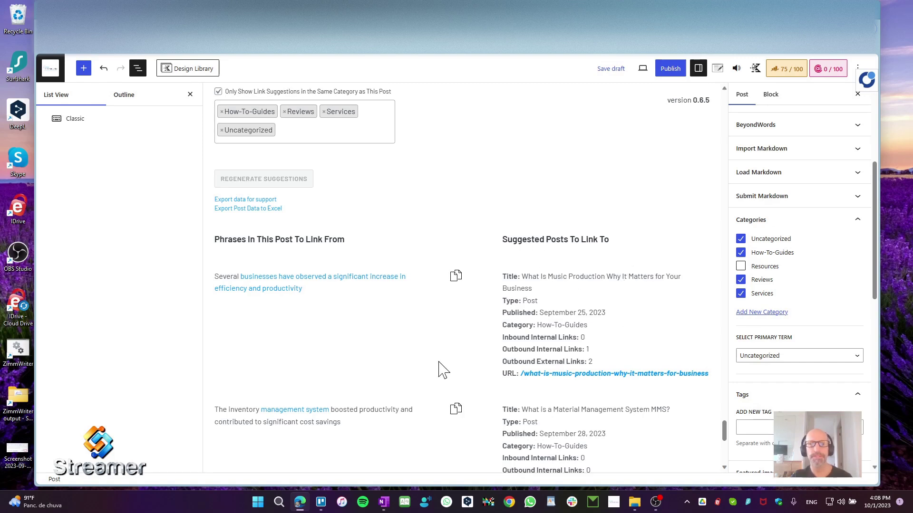
pyautogui.scroll(-1, 442, 361)
pyautogui.scroll(-3, 442, 361)
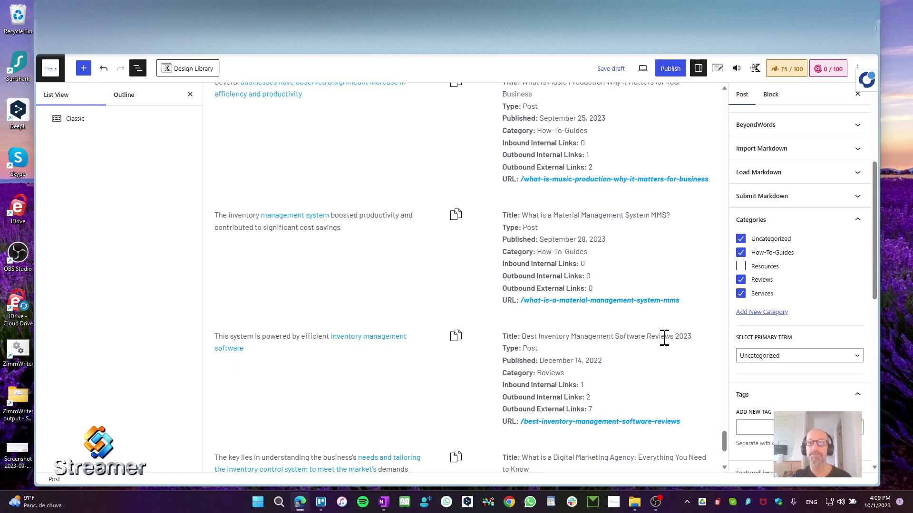
pyautogui.scroll(-1, 485, 377)
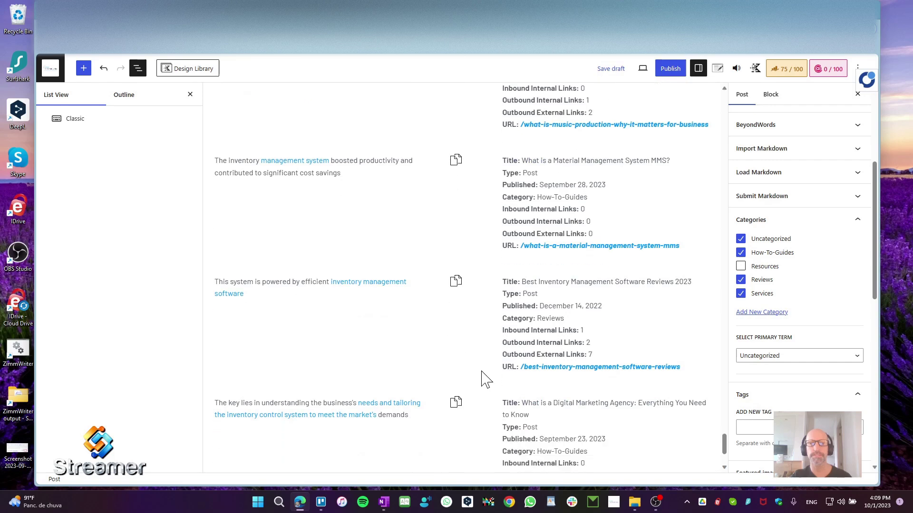
pyautogui.scroll(-3, 484, 378)
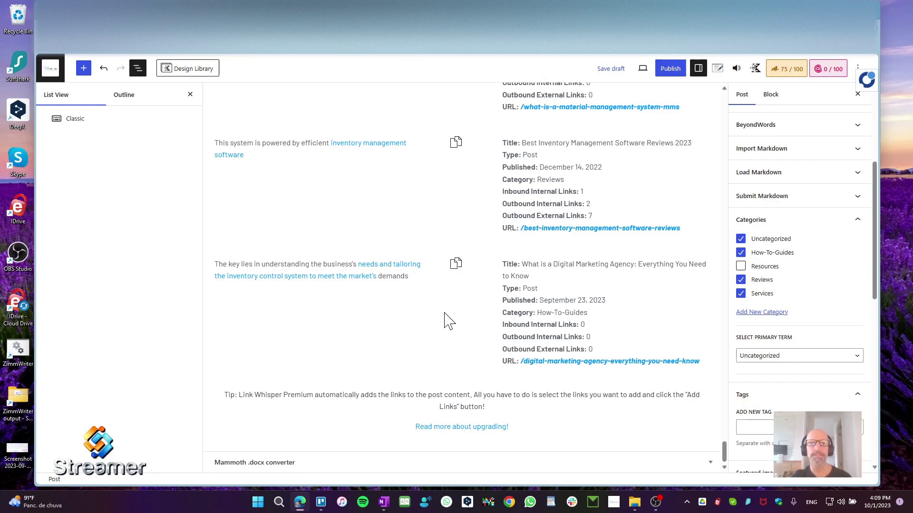
# - Copy the suggested link to "What is a Material Management System MMS?" and locate its phrase "management system" under Streamlined Operations
pyautogui.scroll(4, 448, 322)
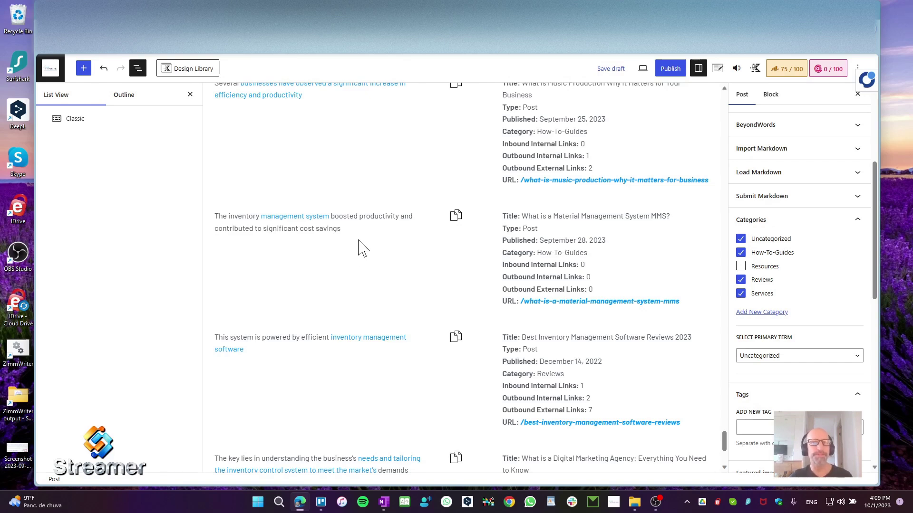
pyautogui.click(456, 218)
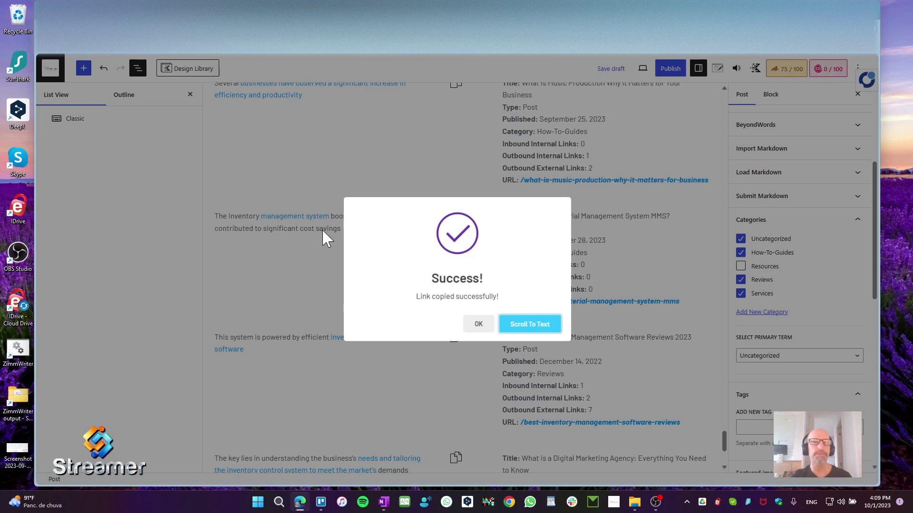
pyautogui.click(529, 326)
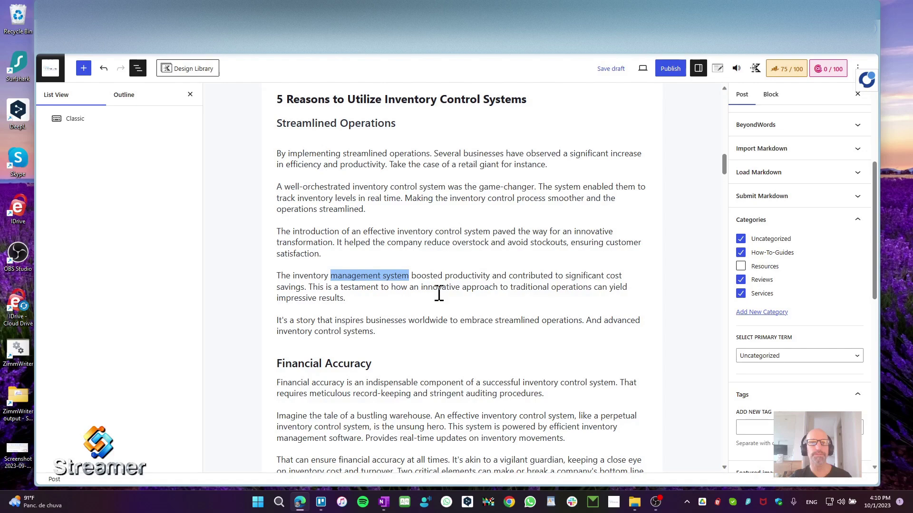
pyautogui.scroll(20, 438, 293)
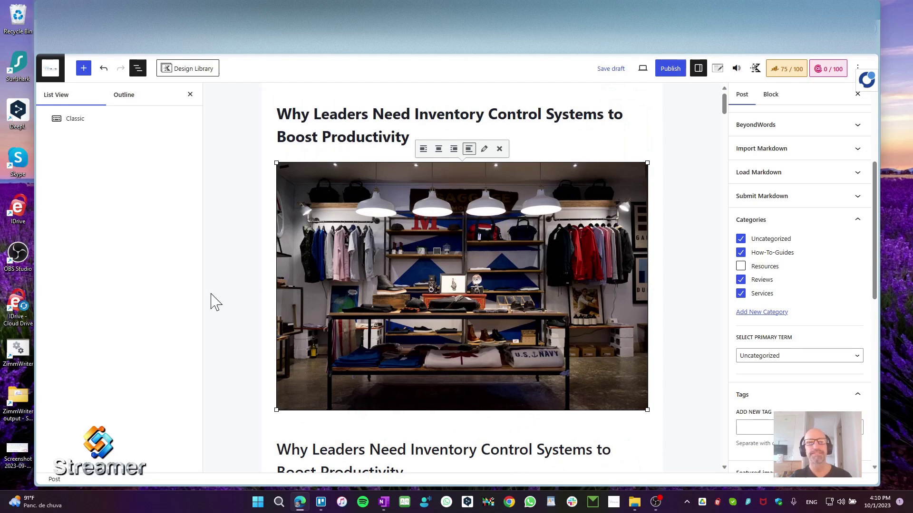
pyautogui.scroll(-20, 415, 391)
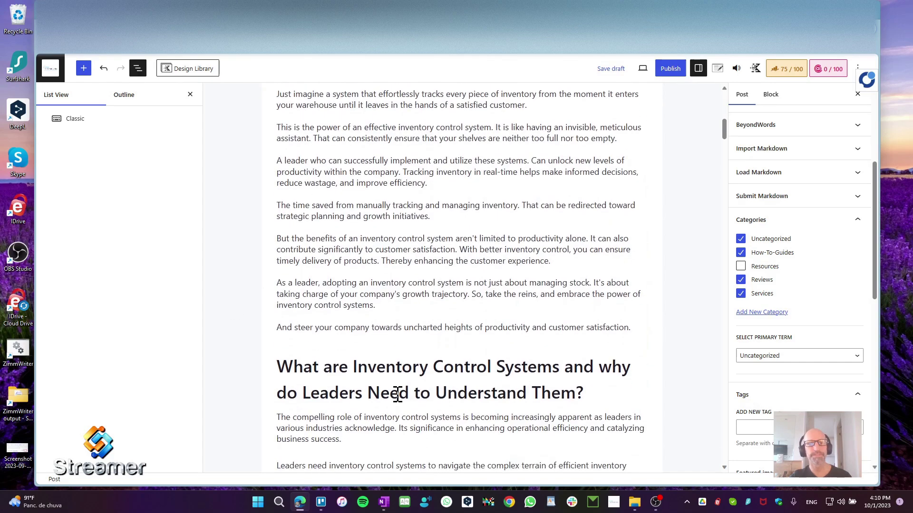
pyautogui.scroll(2, 386, 384)
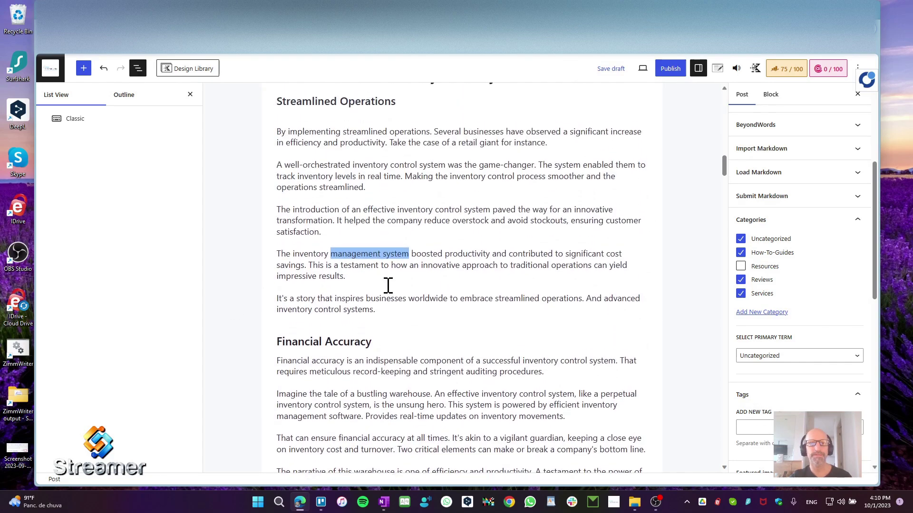
# - Link "management system" under Streamlined Operations to the copied /what-is-a-material-management-system-mms URL, set to open in a new tab
pyautogui.click(398, 255)
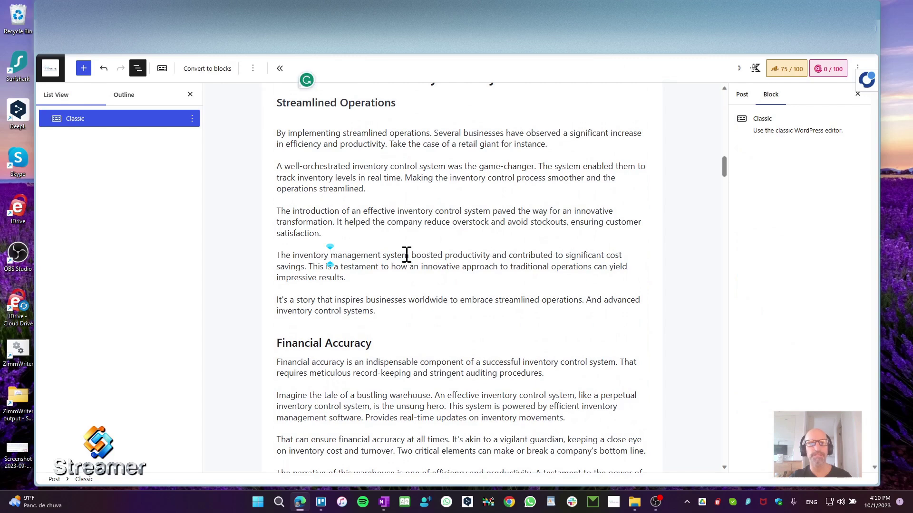
pyautogui.moveTo(409, 255); pyautogui.dragTo(332, 257)
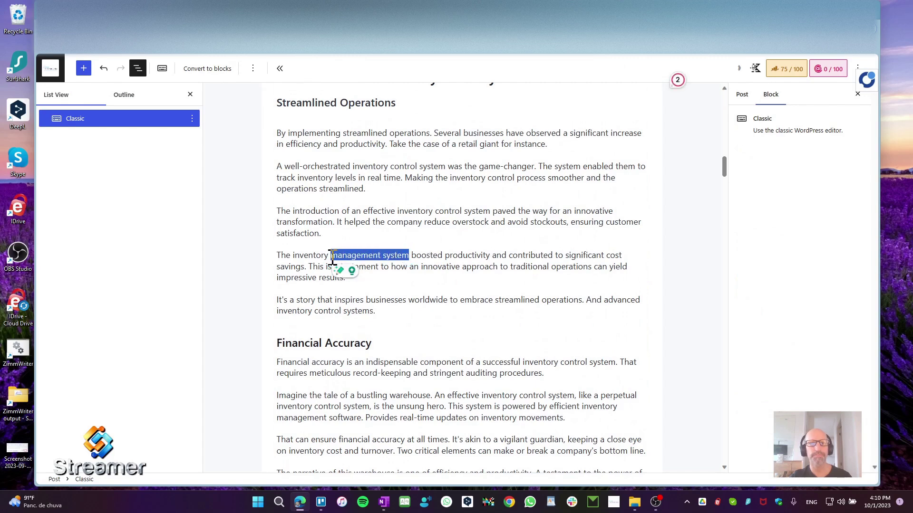
pyautogui.scroll(15, 440, 297)
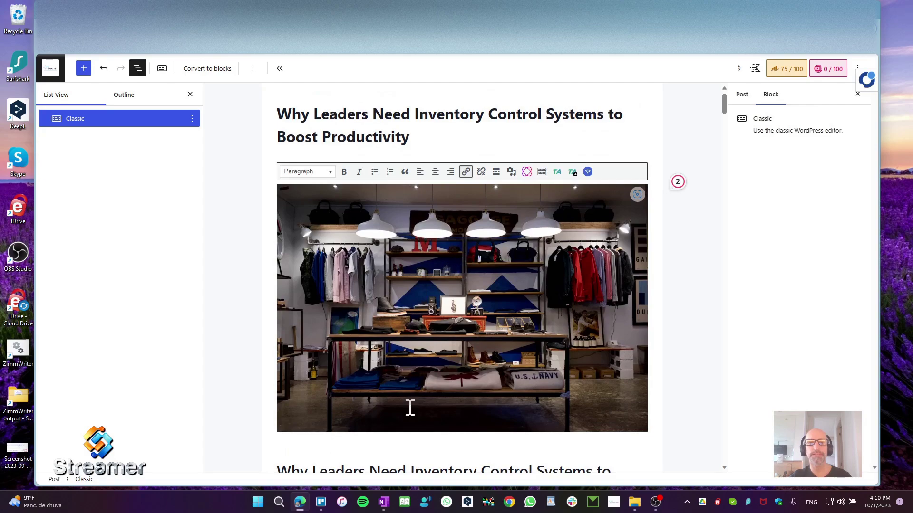
pyautogui.scroll(-5, 418, 397)
pyautogui.scroll(-15, 418, 390)
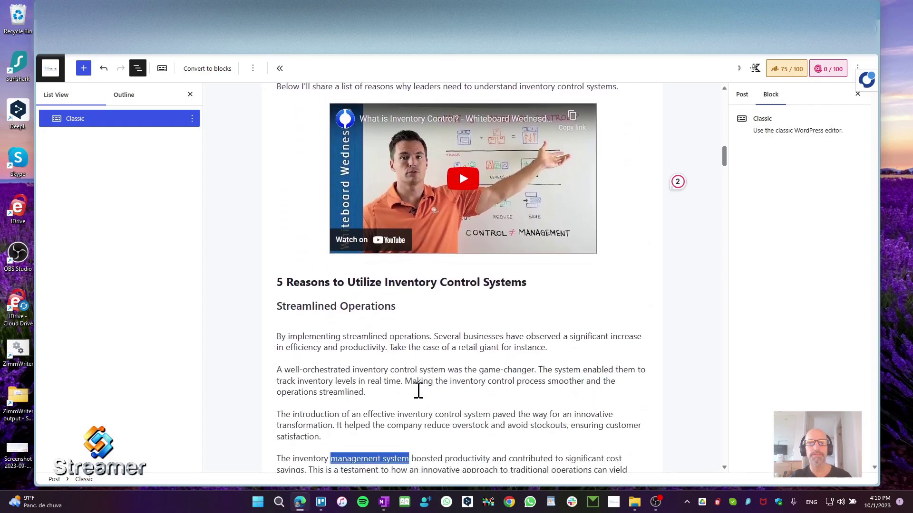
pyautogui.hotkey('ctrl', 'k')
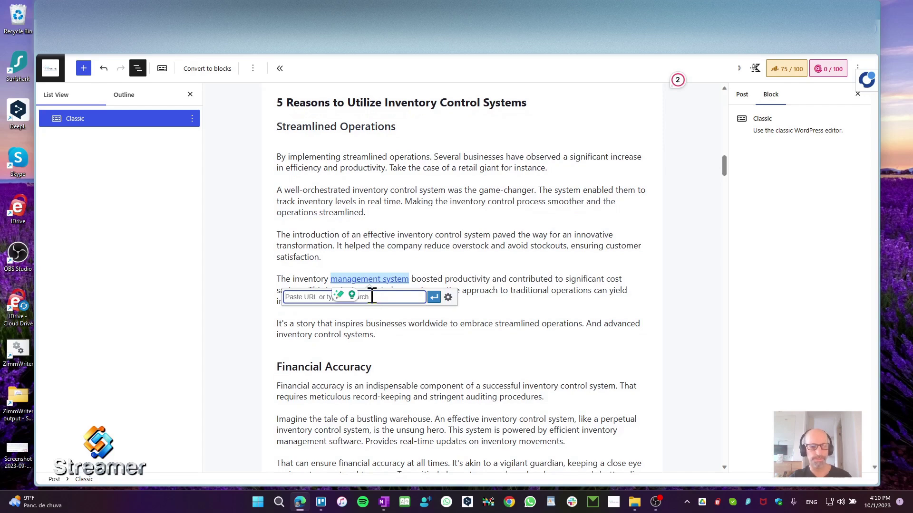
pyautogui.hotkey('ctrl', 'v')
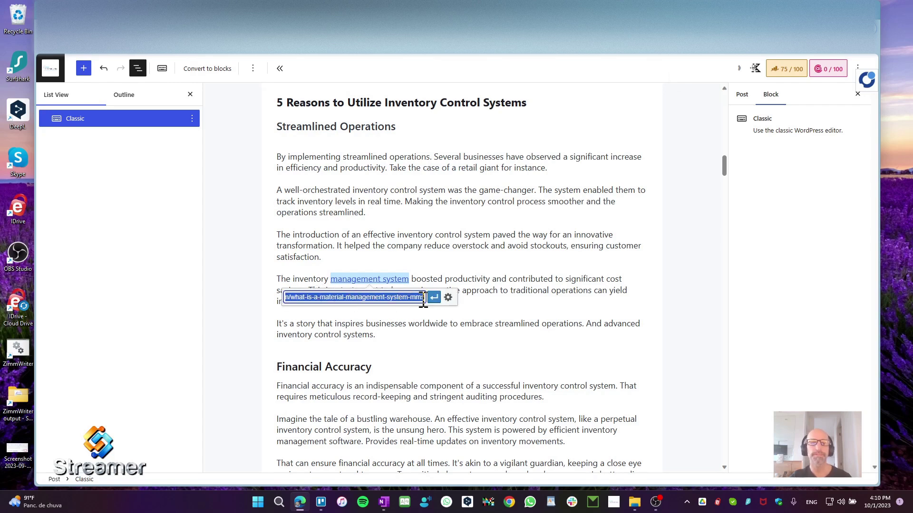
pyautogui.click(448, 298)
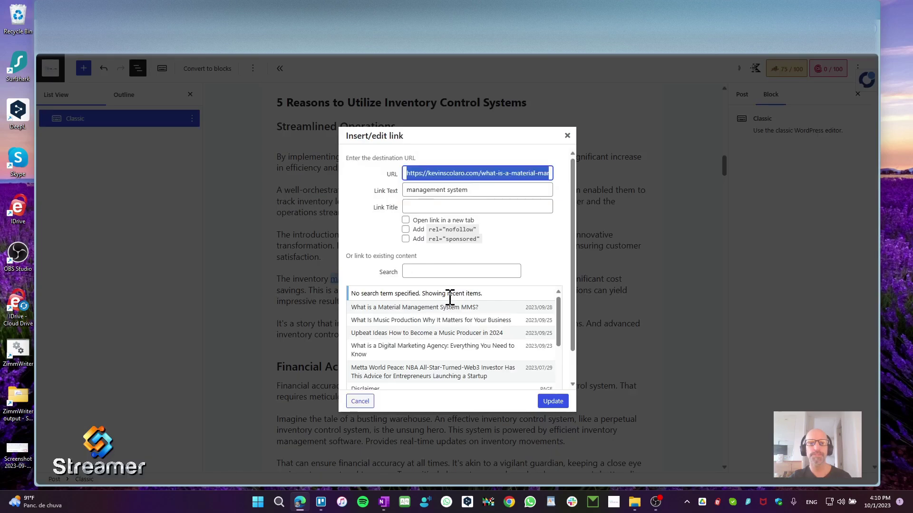
pyautogui.click(405, 220)
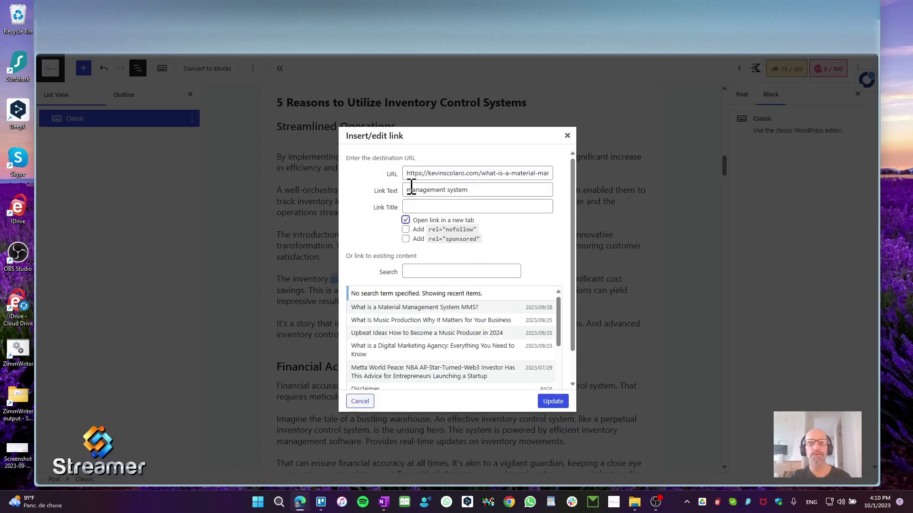
pyautogui.click(551, 402)
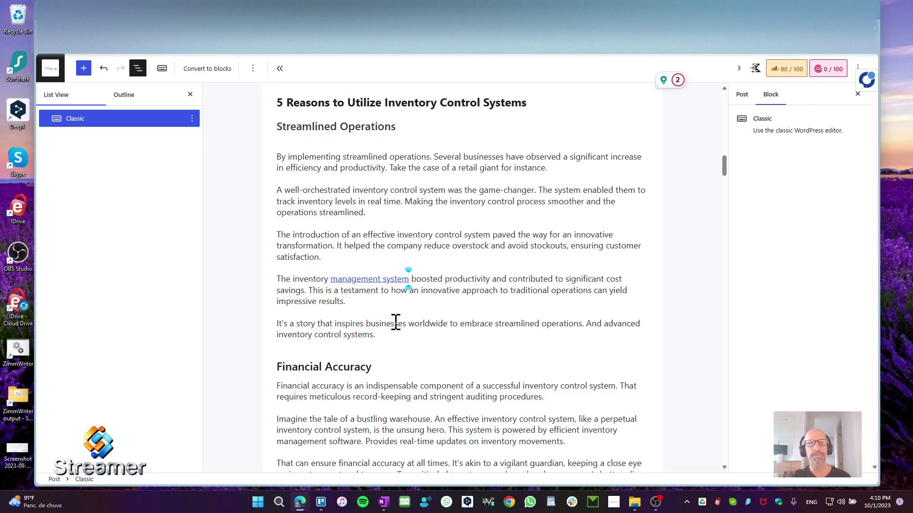
# - Copy the suggested link to "Best Inventory Management Software Reviews 2023" and locate its phrase "inventory management software" under Financial Accuracy
pyautogui.scroll(-20, 509, 316)
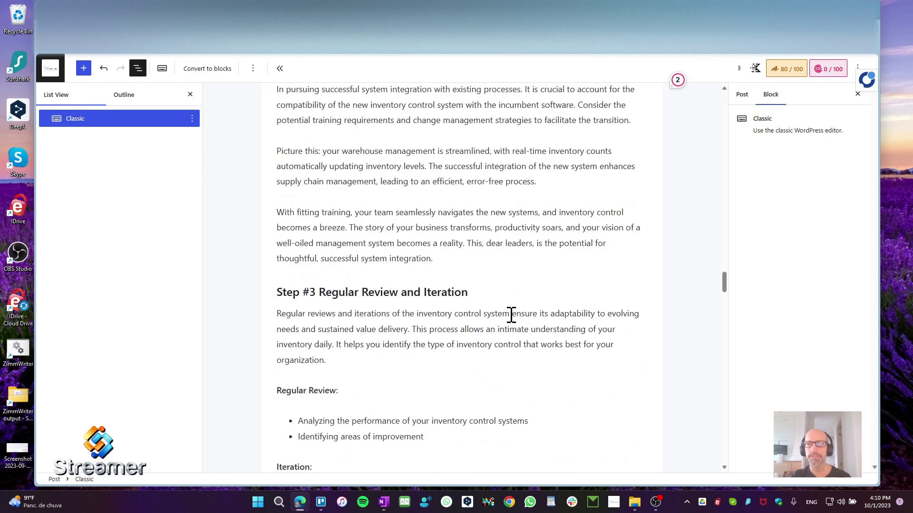
pyautogui.scroll(4, 471, 323)
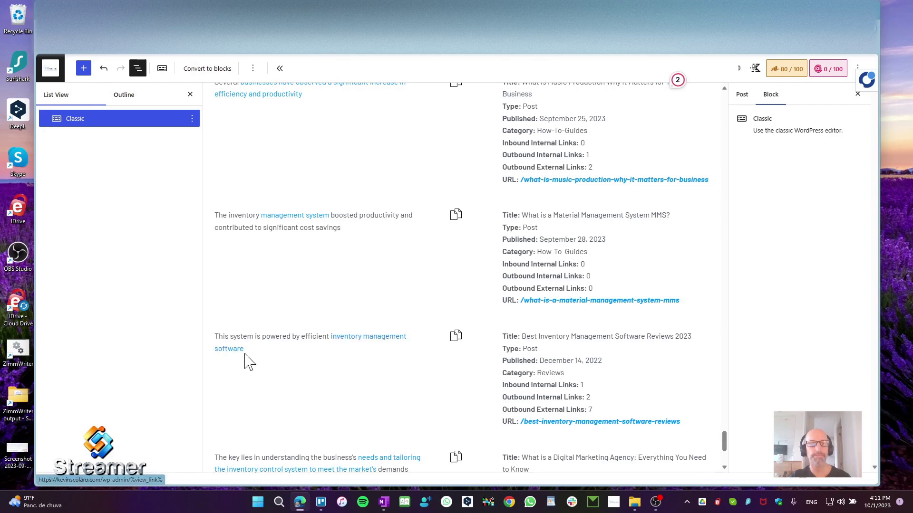
pyautogui.click(456, 340)
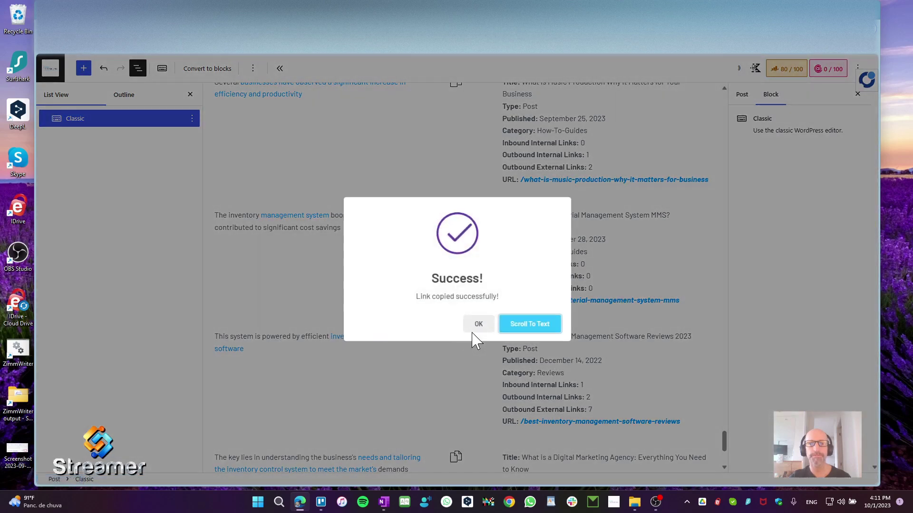
pyautogui.click(529, 325)
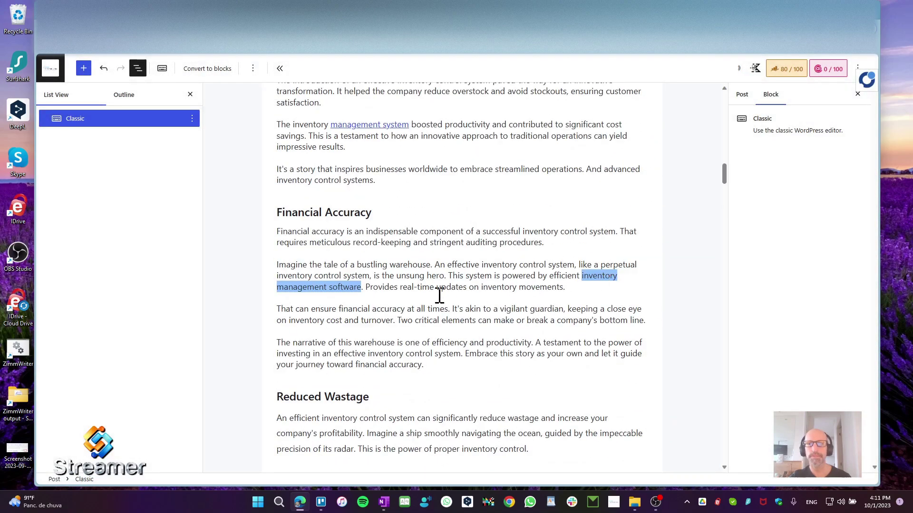
pyautogui.scroll(10, 424, 263)
pyautogui.scroll(15, 484, 304)
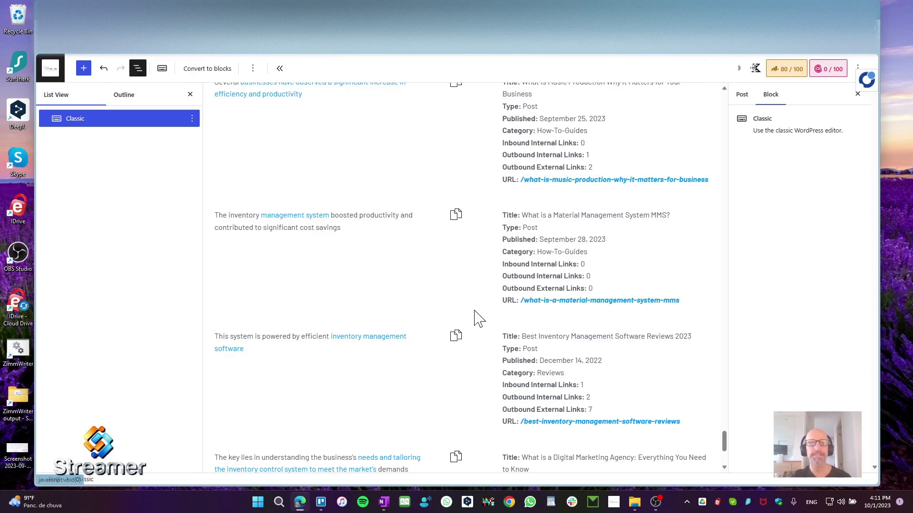
pyautogui.scroll(20, 475, 319)
pyautogui.scroll(-15, 474, 311)
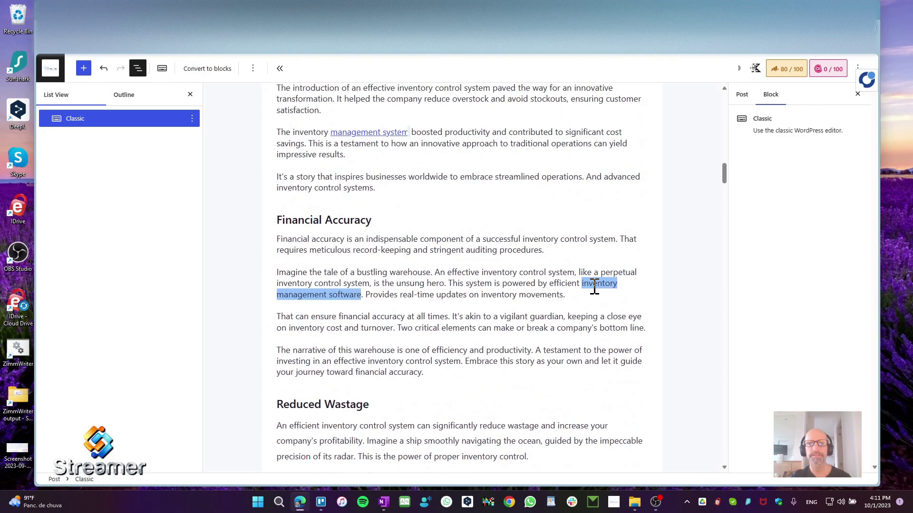
# - Try to link the highlighted "inventory management software" to /best-inventory-management-software-reviews in a new tab, and undo the insertion
pyautogui.hotkey('ctrl', 'k')
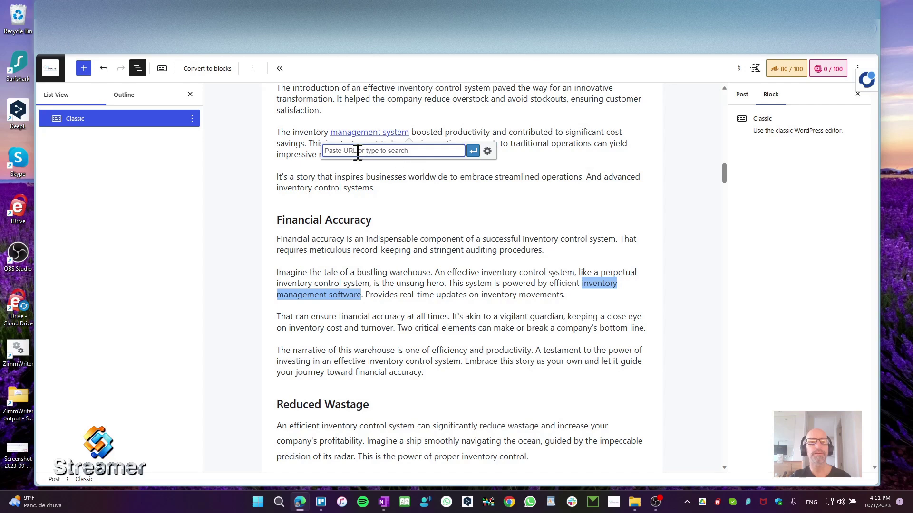
pyautogui.hotkey('ctrl', 'v')
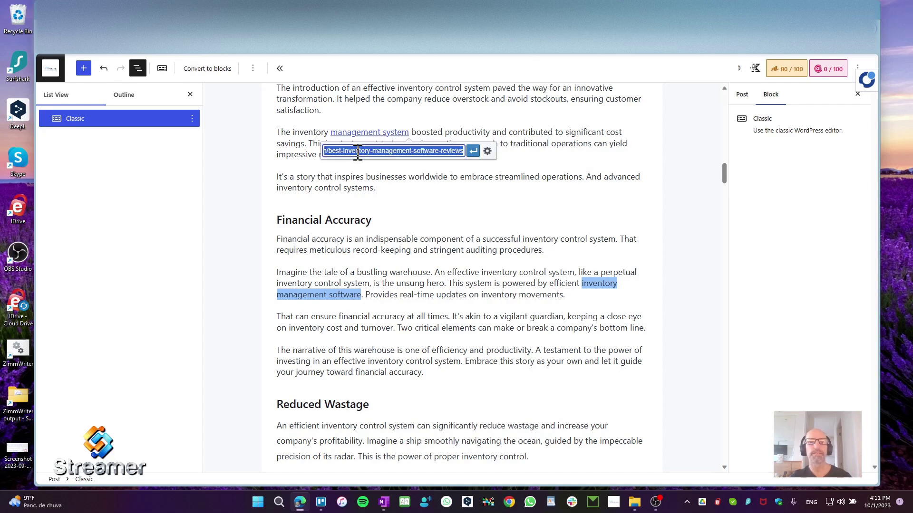
pyautogui.click(488, 151)
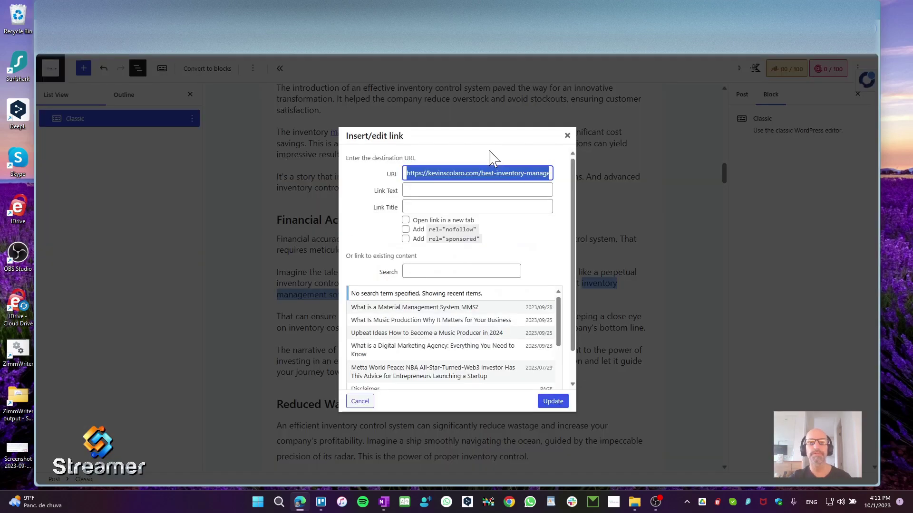
pyautogui.click(406, 221)
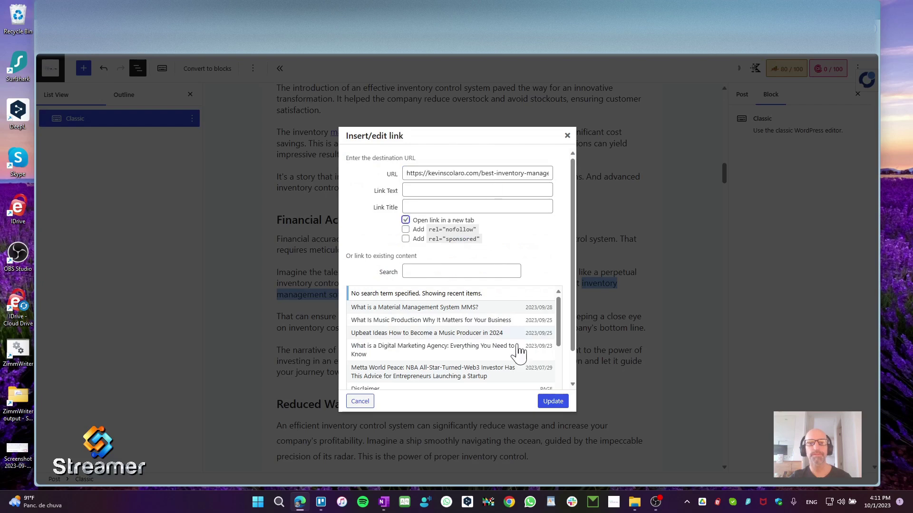
pyautogui.click(553, 401)
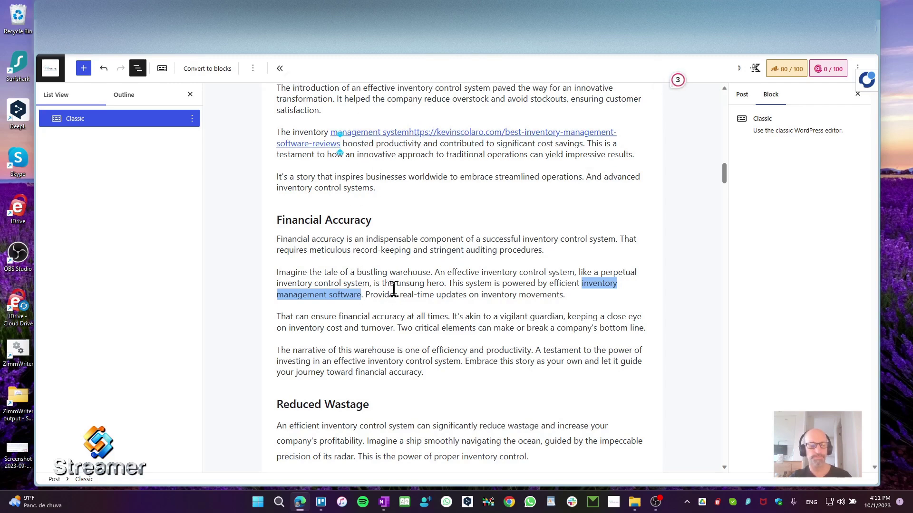
pyautogui.hotkey('ctrl', 'z')
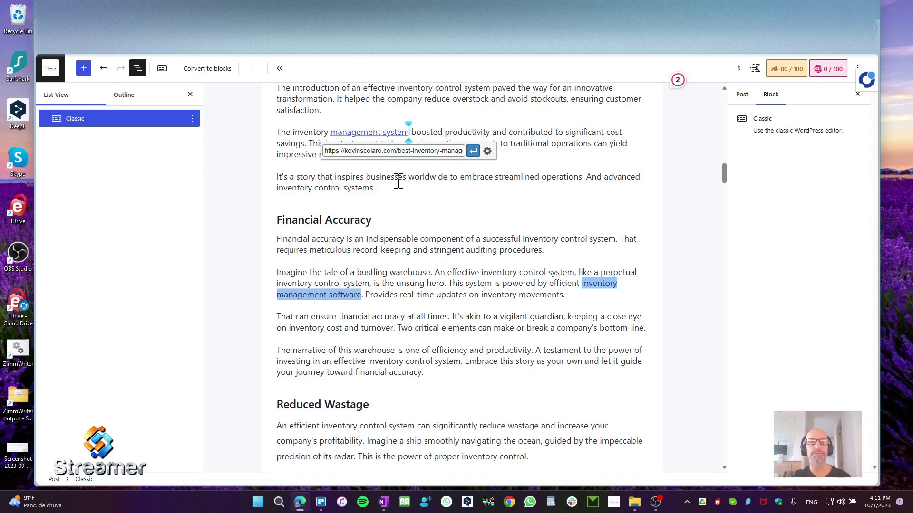
# - Link "inventory management" in the second Financial Accuracy paragraph to the copied /best-inventory-management-software-reviews URL, set to open in a new tab
pyautogui.click(572, 284)
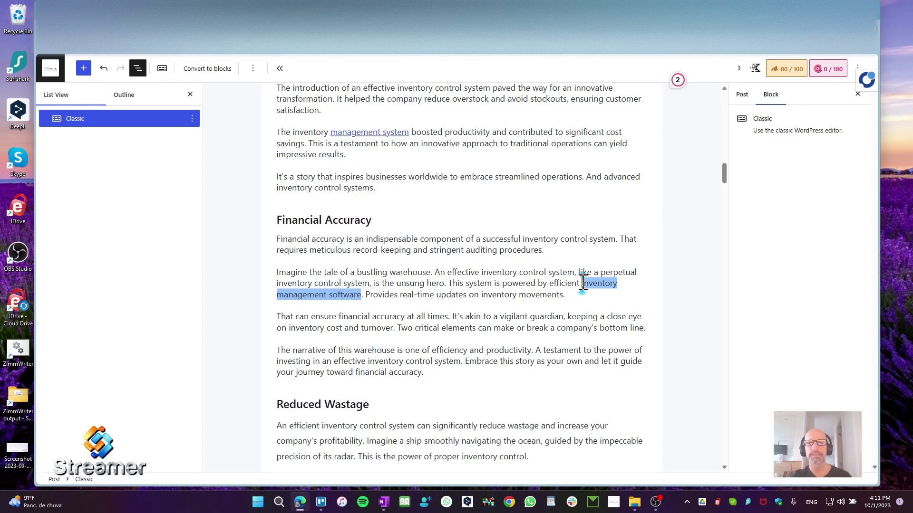
pyautogui.moveTo(583, 284); pyautogui.dragTo(360, 297)
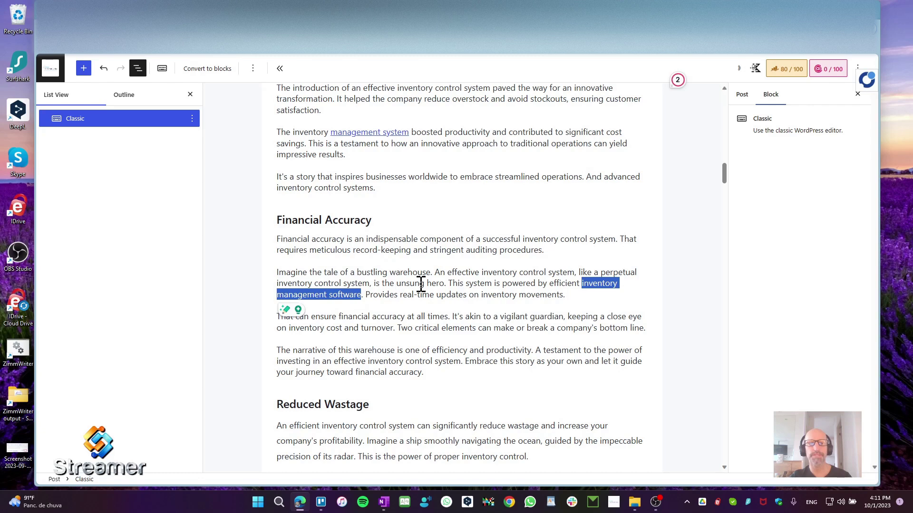
pyautogui.click(583, 285)
pyautogui.moveTo(583, 285); pyautogui.dragTo(329, 300)
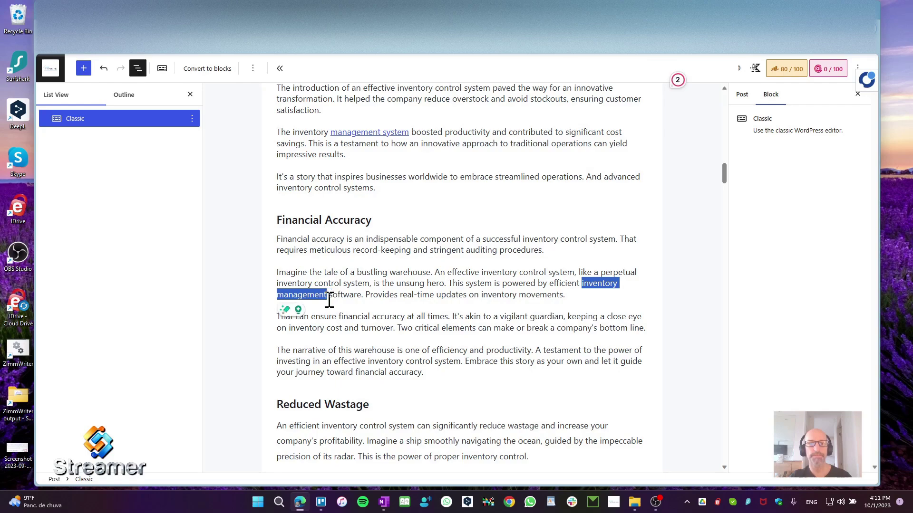
pyautogui.scroll(15, 436, 228)
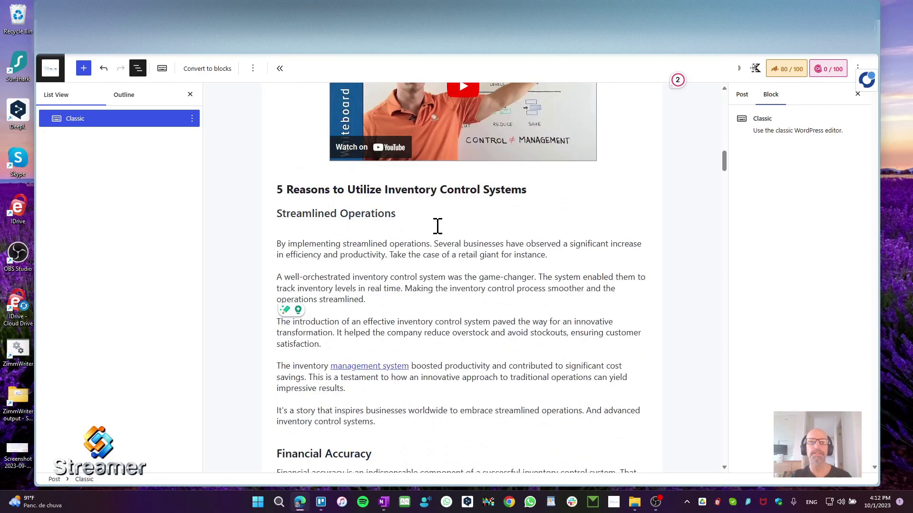
pyautogui.scroll(10, 436, 227)
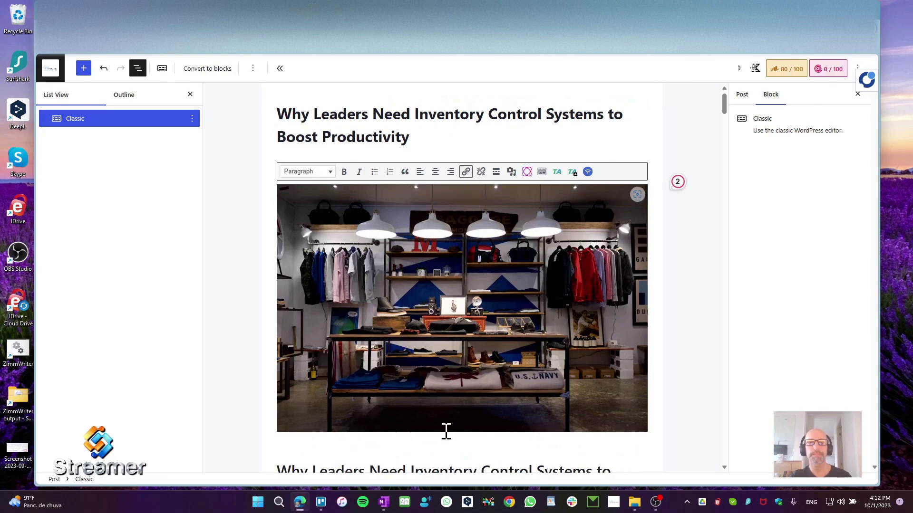
pyautogui.scroll(-20, 446, 431)
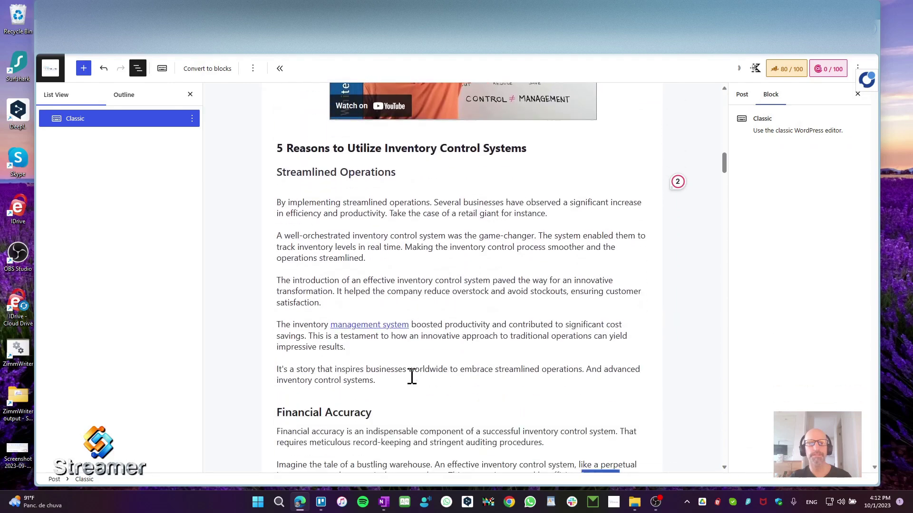
pyautogui.scroll(-5, 411, 377)
pyautogui.scroll(1, 504, 295)
pyautogui.hotkey('ctrl', 'k')
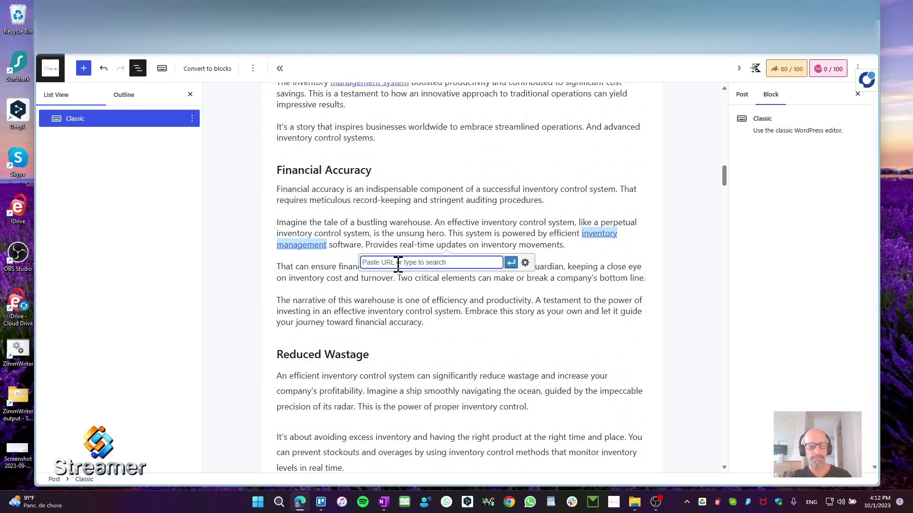
pyautogui.hotkey('ctrl', 'v')
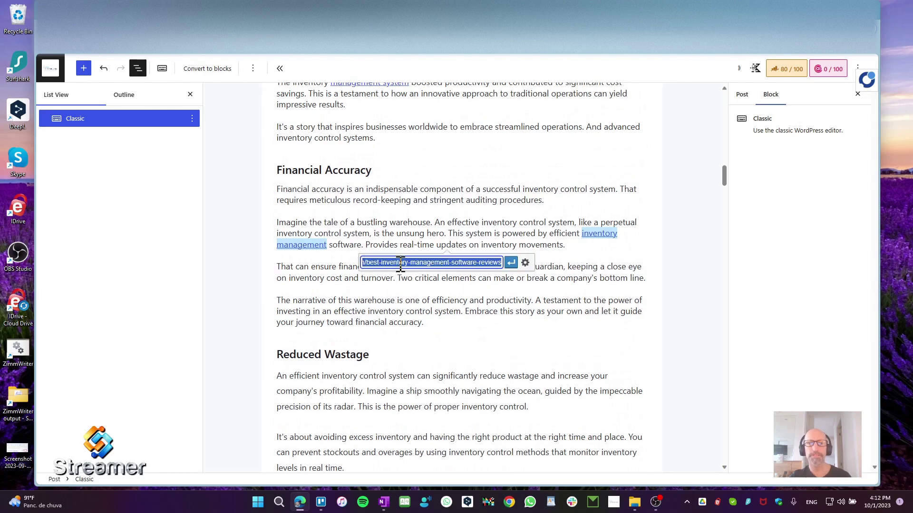
pyautogui.click(524, 263)
pyautogui.click(405, 222)
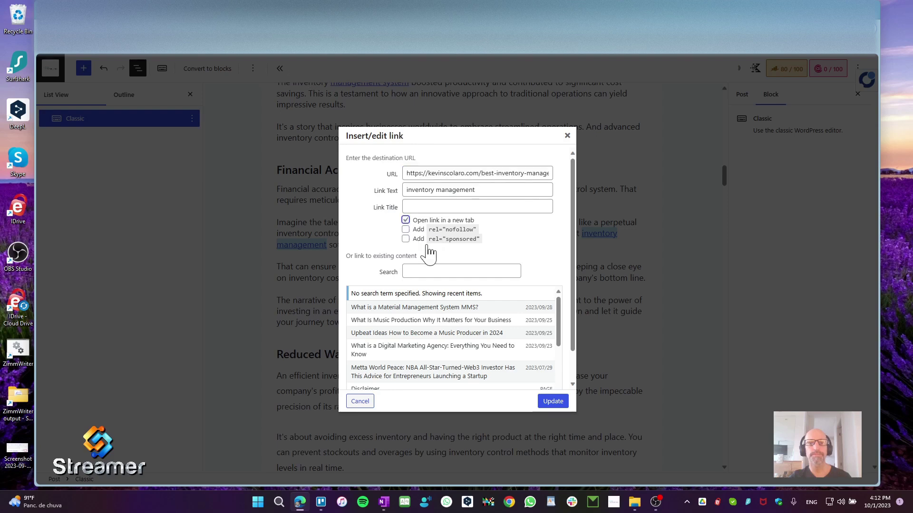
pyautogui.click(553, 401)
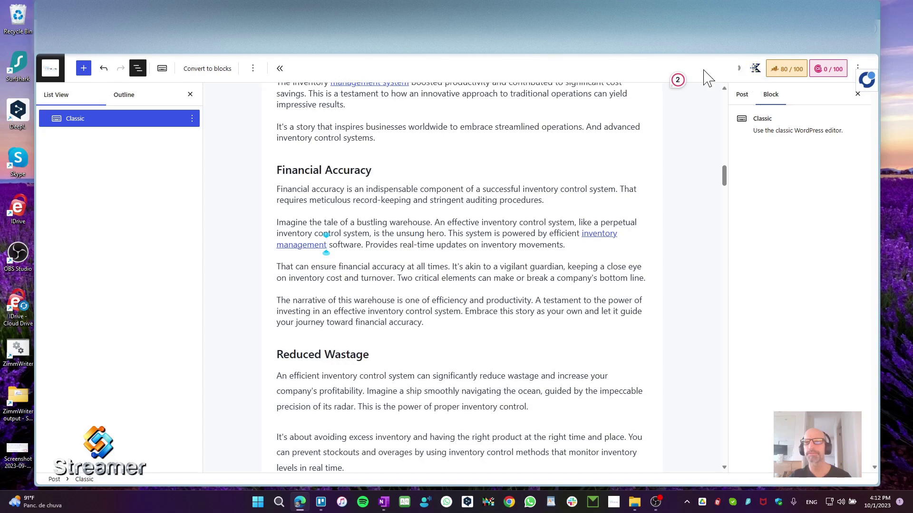
# - Remove the Uncategorized, Services and Reviews categories from the post, leaving only How-To-Guides selected
pyautogui.click(679, 146)
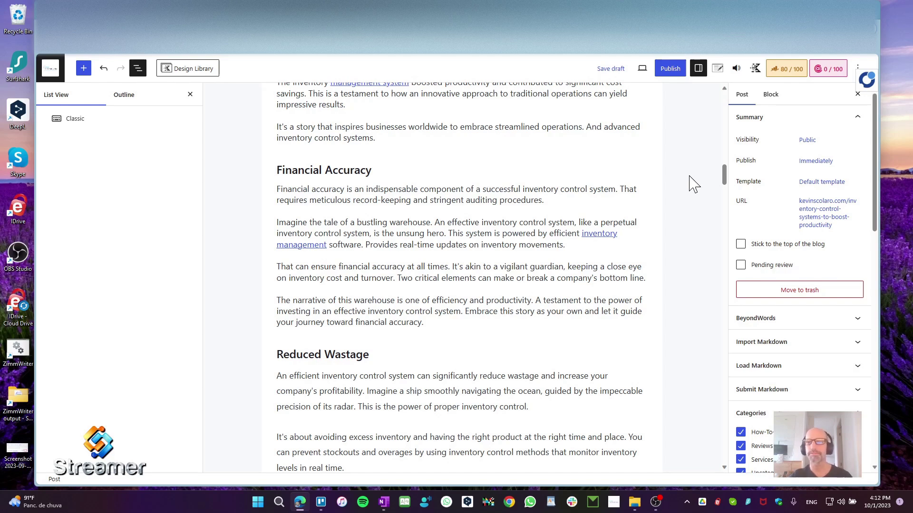
pyautogui.scroll(-3, 700, 310)
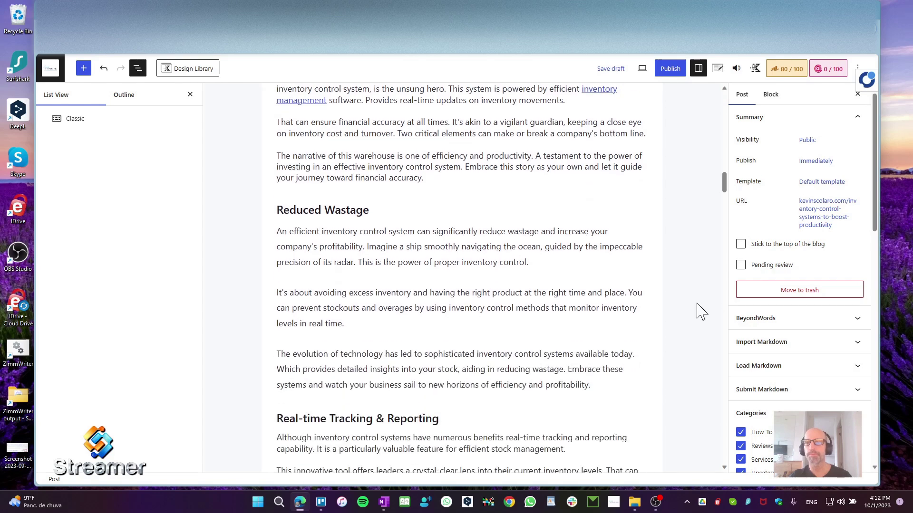
pyautogui.scroll(3, 711, 309)
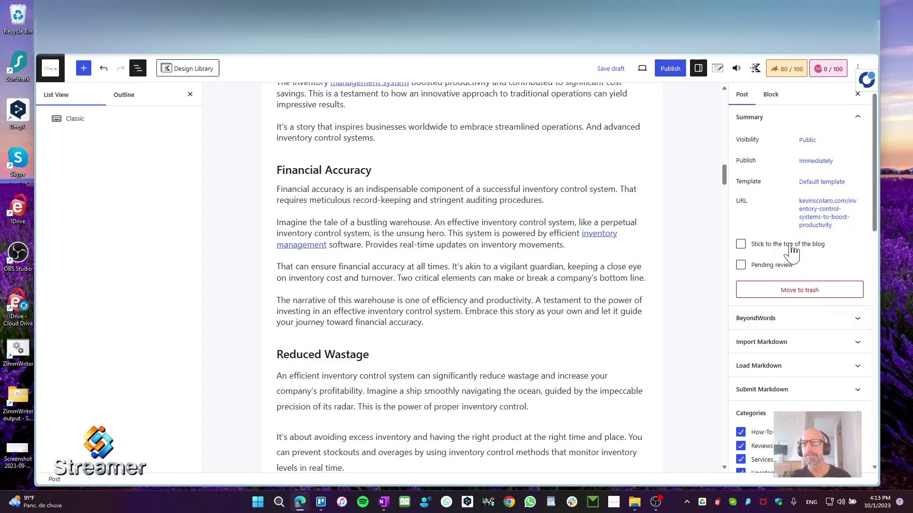
pyautogui.scroll(-4, 792, 251)
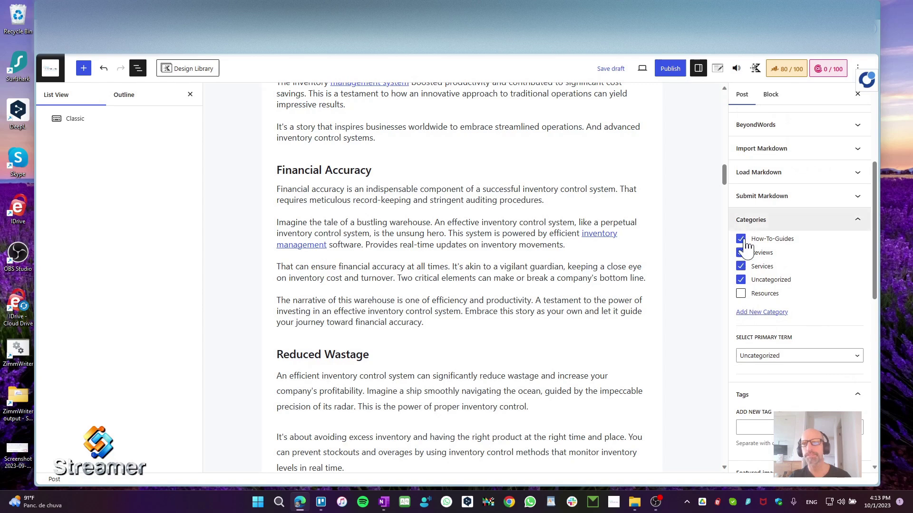
pyautogui.click(740, 281)
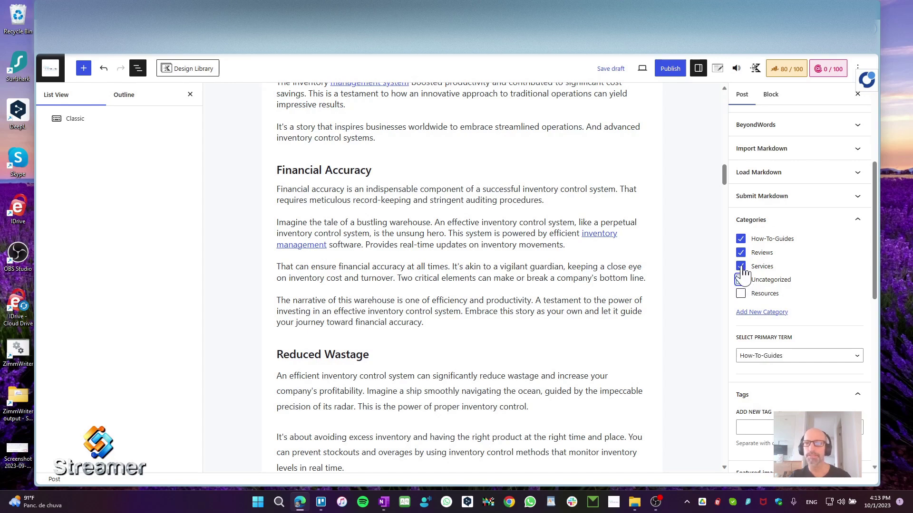
pyautogui.click(741, 266)
pyautogui.click(741, 252)
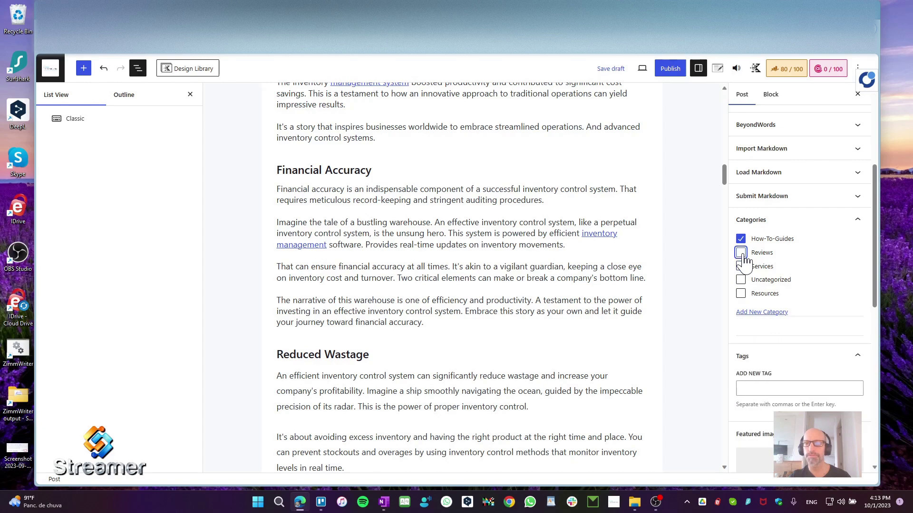
# - Review the article body and the remaining post settings, including tags, featured image, excerpt, discussion and link suggestions
pyautogui.scroll(10, 470, 274)
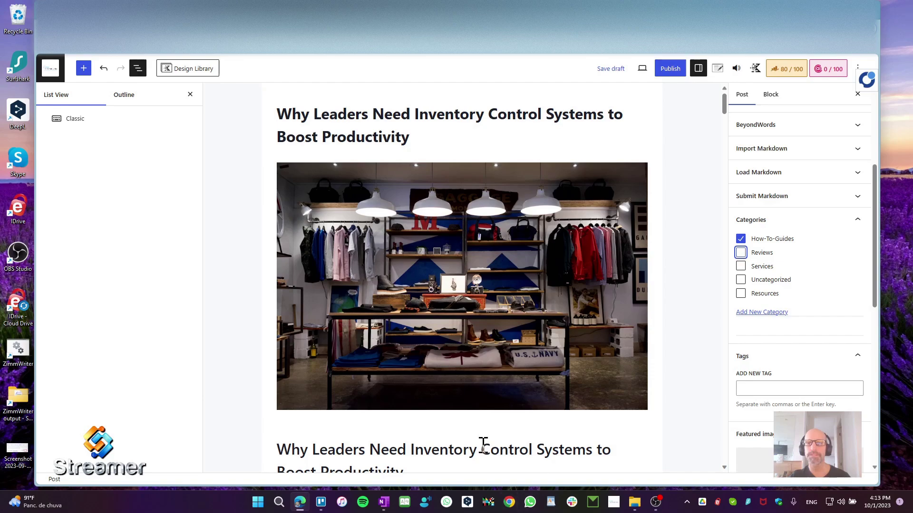
pyautogui.scroll(-20, 482, 445)
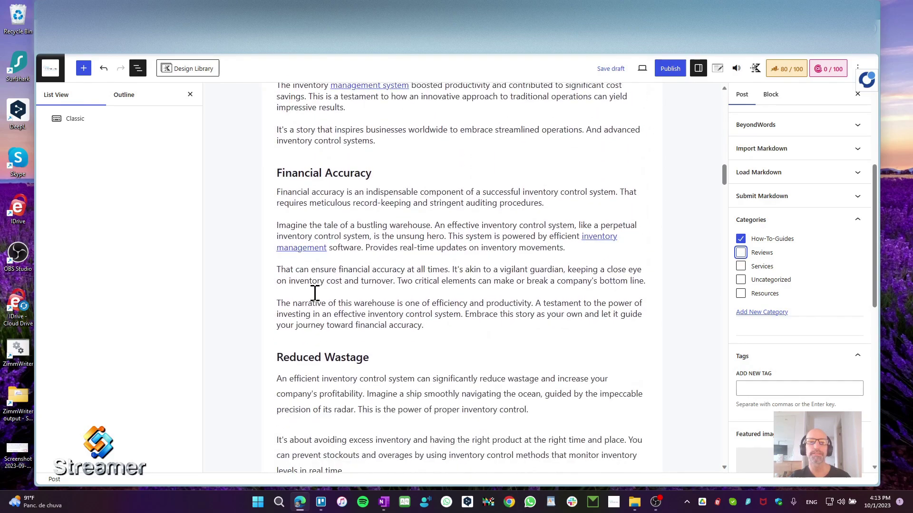
pyautogui.scroll(-20, 315, 292)
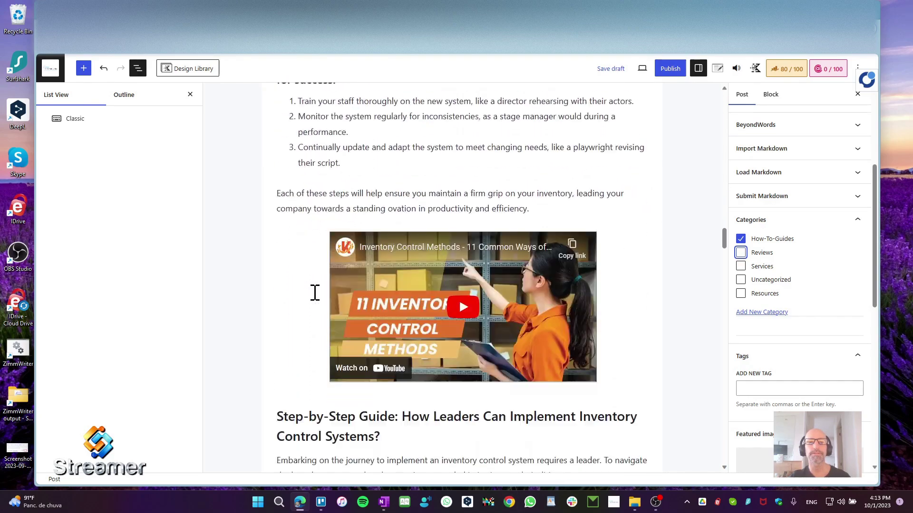
pyautogui.scroll(-8, 315, 292)
pyautogui.scroll(5, 315, 291)
pyautogui.scroll(-3, 315, 292)
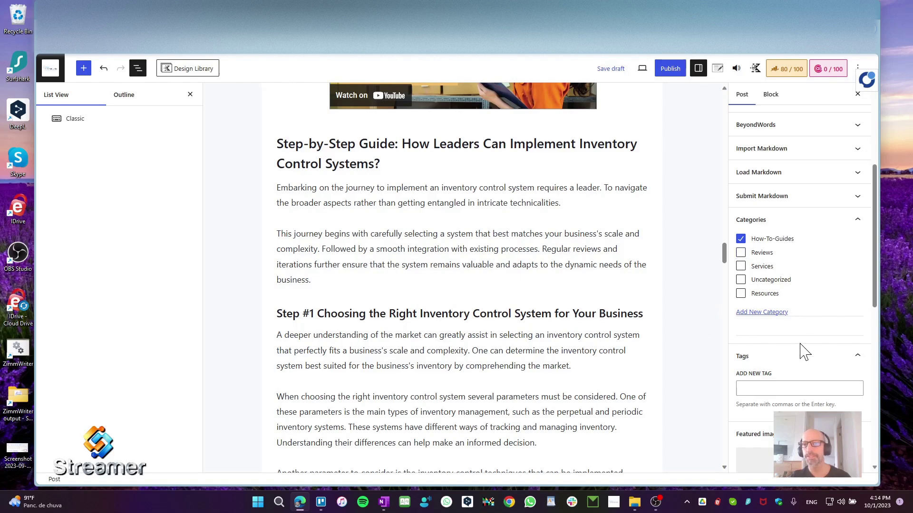
pyautogui.scroll(-5, 832, 323)
pyautogui.scroll(1, 832, 318)
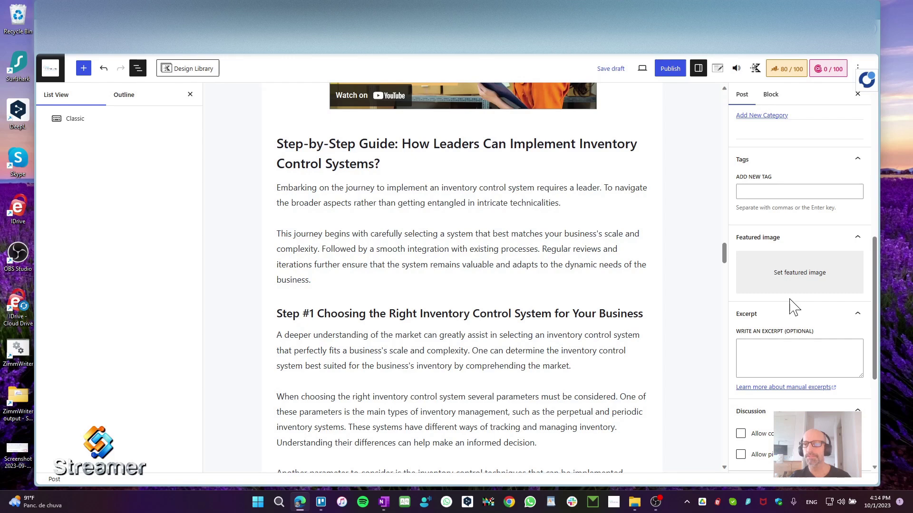
pyautogui.scroll(-5, 806, 316)
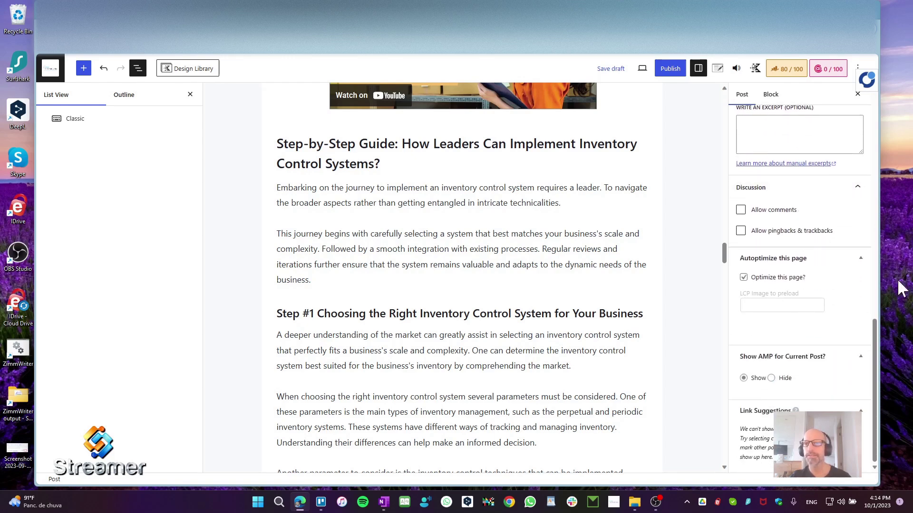
pyautogui.scroll(5, 803, 348)
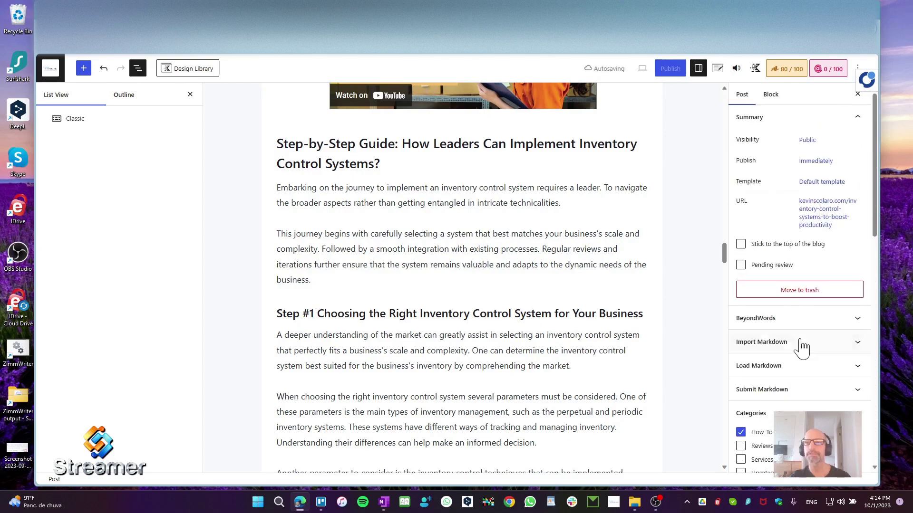
pyautogui.scroll(1, 677, 237)
pyautogui.scroll(15, 699, 195)
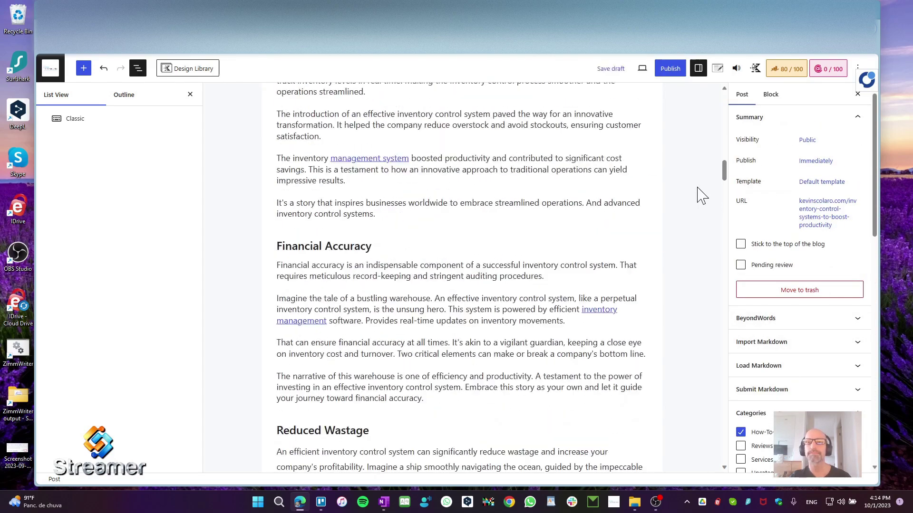
pyautogui.scroll(2, 701, 195)
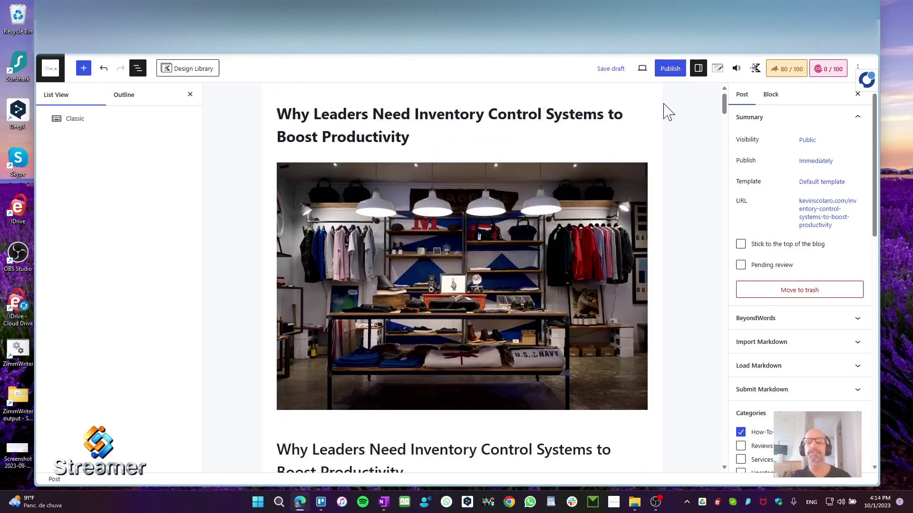
# - Save the post as a draft and open its preview in a new tab
pyautogui.click(612, 70)
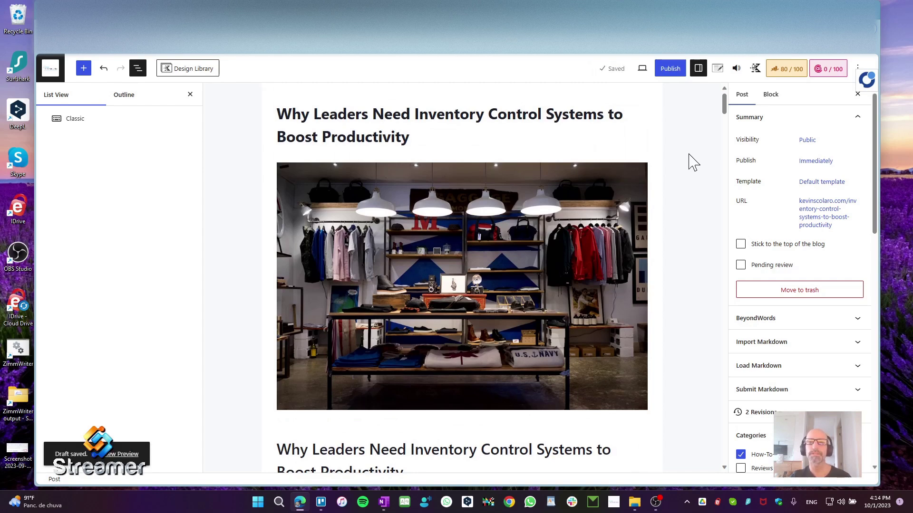
pyautogui.click(642, 69)
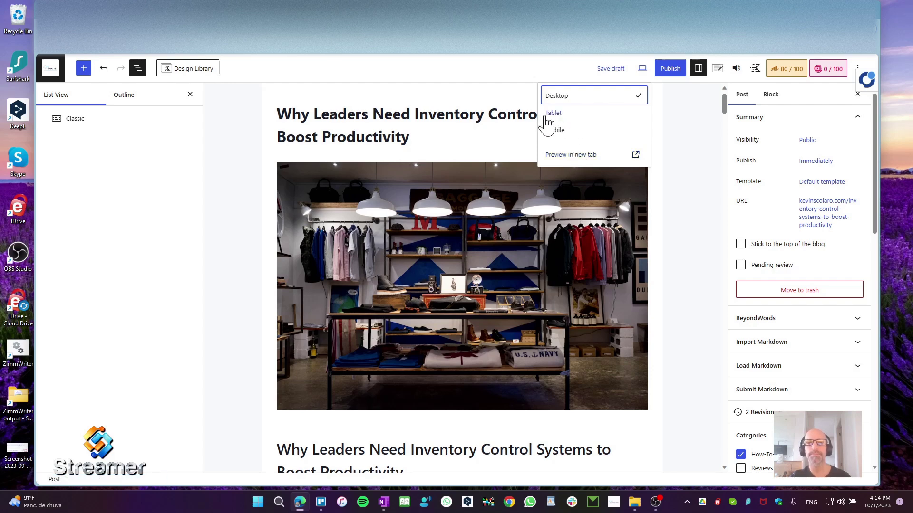
pyautogui.click(584, 158)
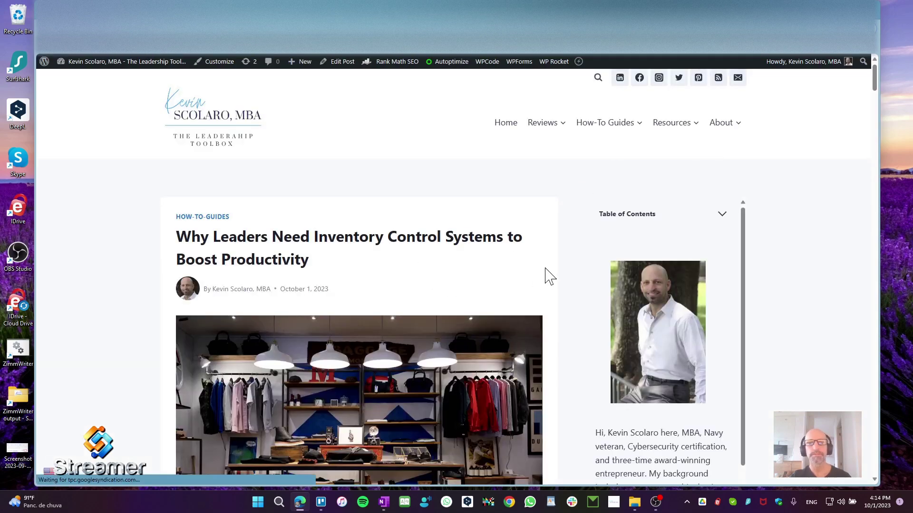
# - Check the previewed article's layout, expanding its table of contents and jumping to the "Step-by-Step Guide" section before returning to the title
pyautogui.scroll(-2, 541, 256)
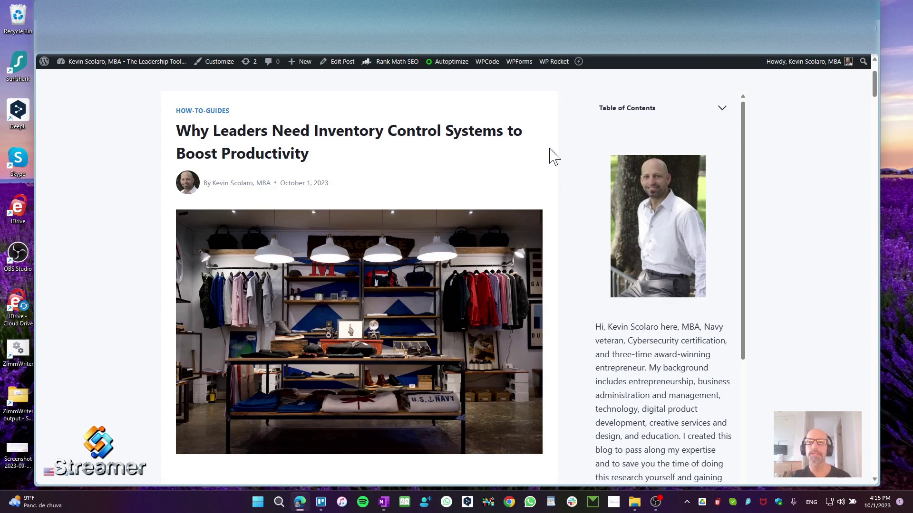
pyautogui.click(722, 109)
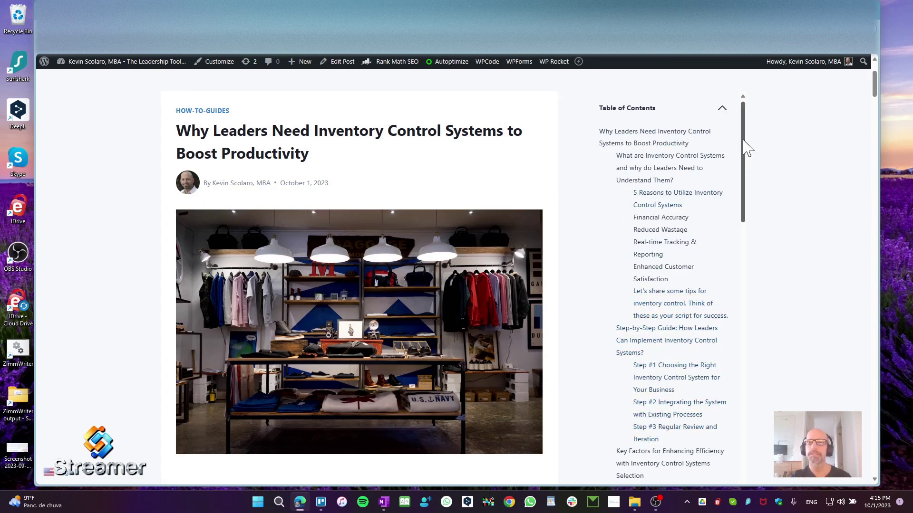
pyautogui.moveTo(745, 141)
pyautogui.mouseDown()
pyautogui.moveTo(749, 259)
pyautogui.moveTo(753, 144)
pyautogui.mouseUp()
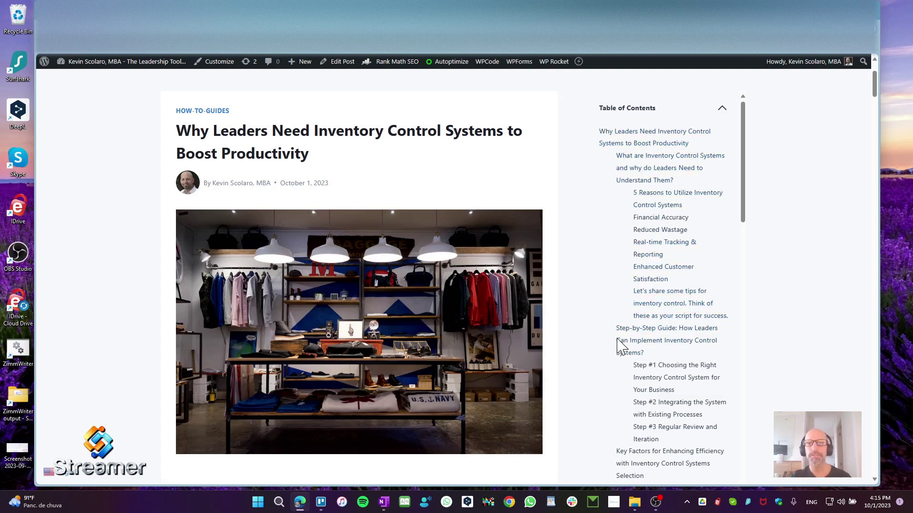
pyautogui.click(652, 340)
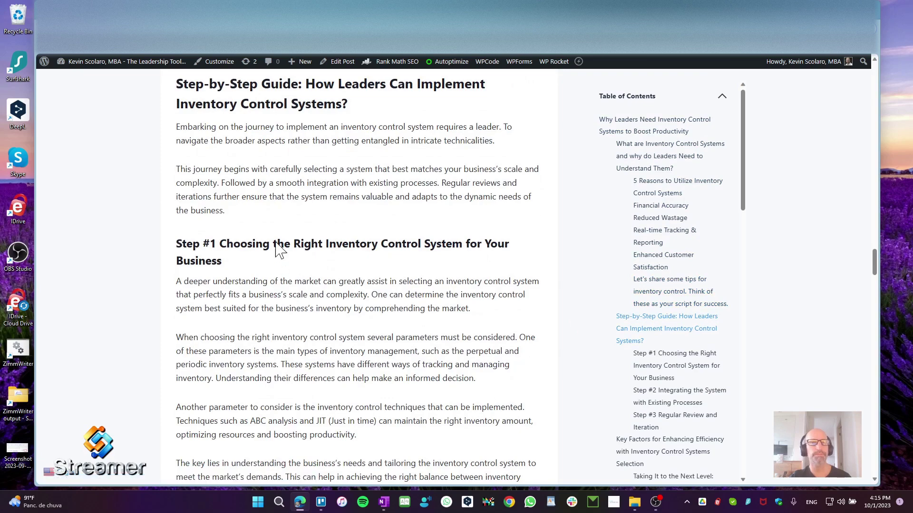
pyautogui.scroll(-5, 318, 277)
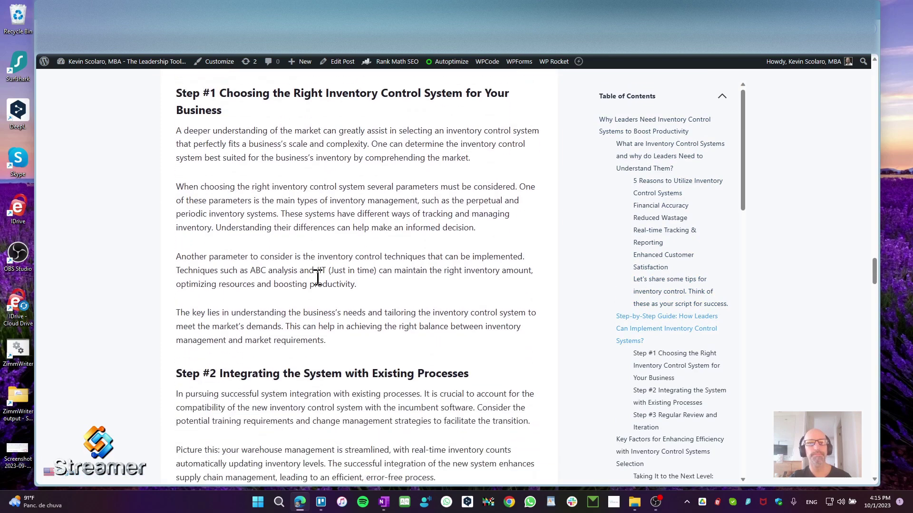
pyautogui.scroll(20, 296, 265)
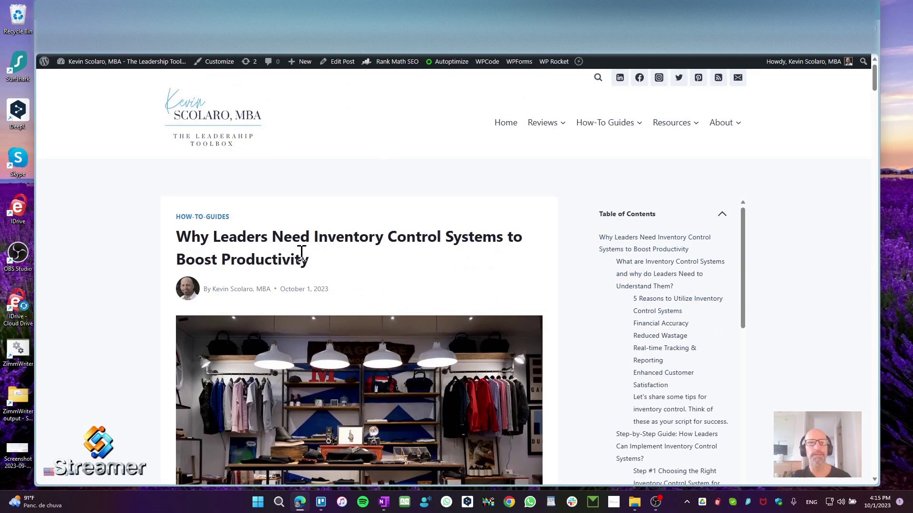
pyautogui.scroll(-2, 363, 257)
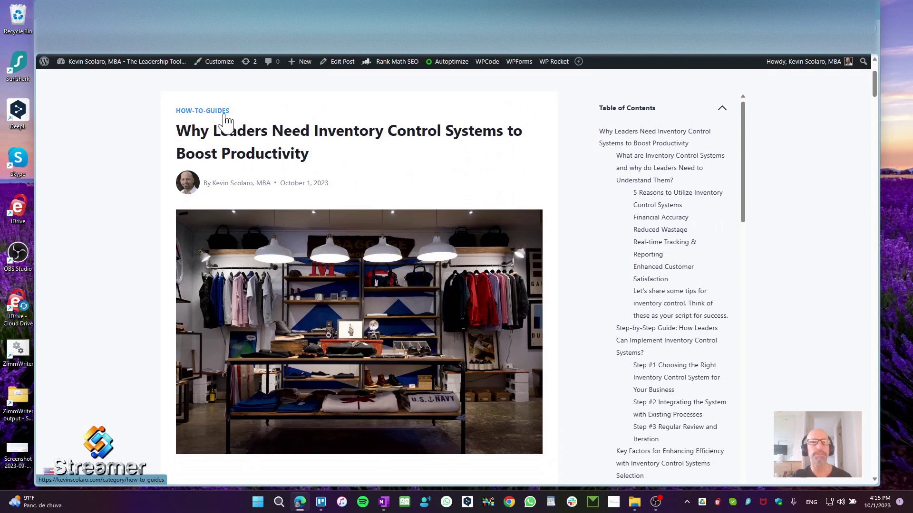
# - Test the embedded "What is Inventory Control?" video in the previewed article by playing and pausing it
pyautogui.scroll(-12, 162, 289)
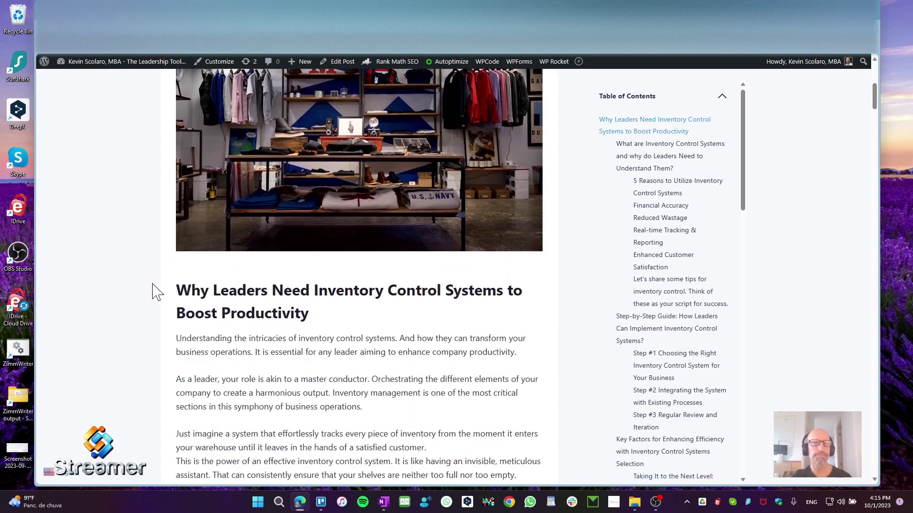
pyautogui.scroll(-10, 151, 295)
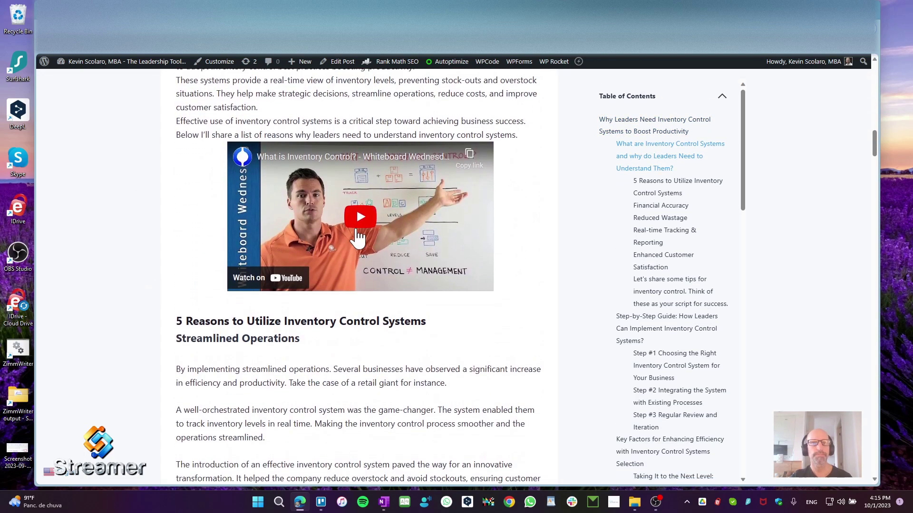
pyautogui.click(343, 232)
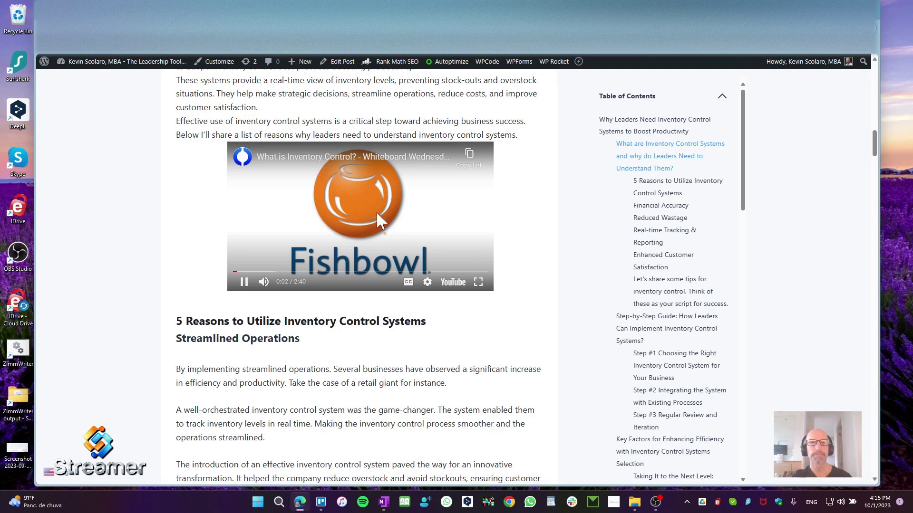
pyautogui.click(378, 219)
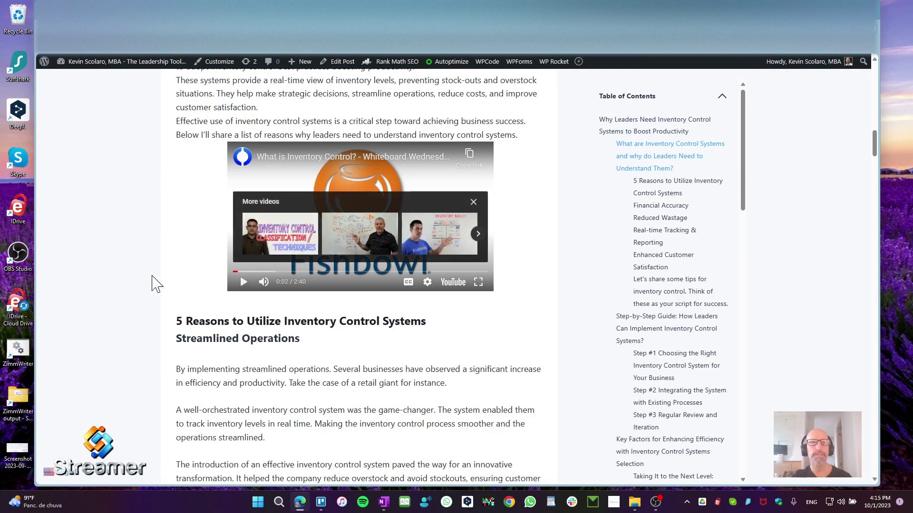
# - Test the "management system" link under Streamlined Operations, look over the linked article, and return to the preview
pyautogui.scroll(8, 156, 284)
pyautogui.scroll(-12, 156, 283)
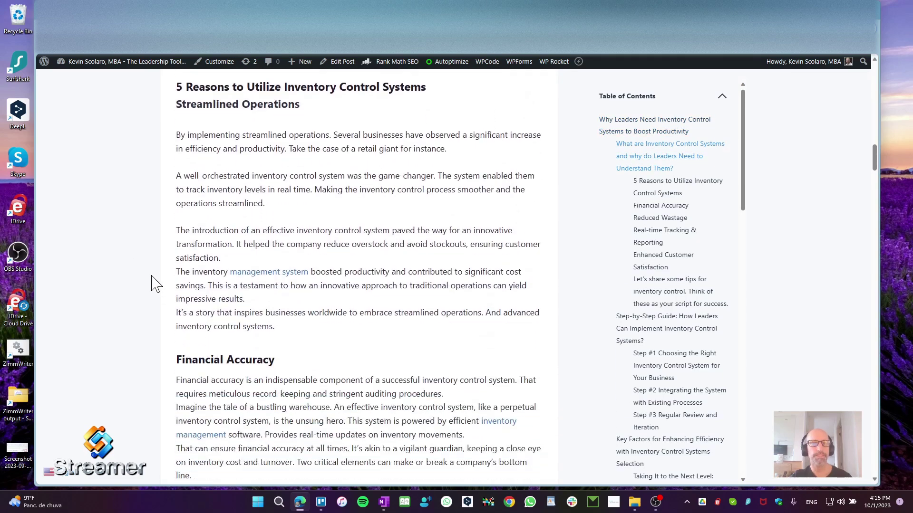
pyautogui.scroll(1, 155, 283)
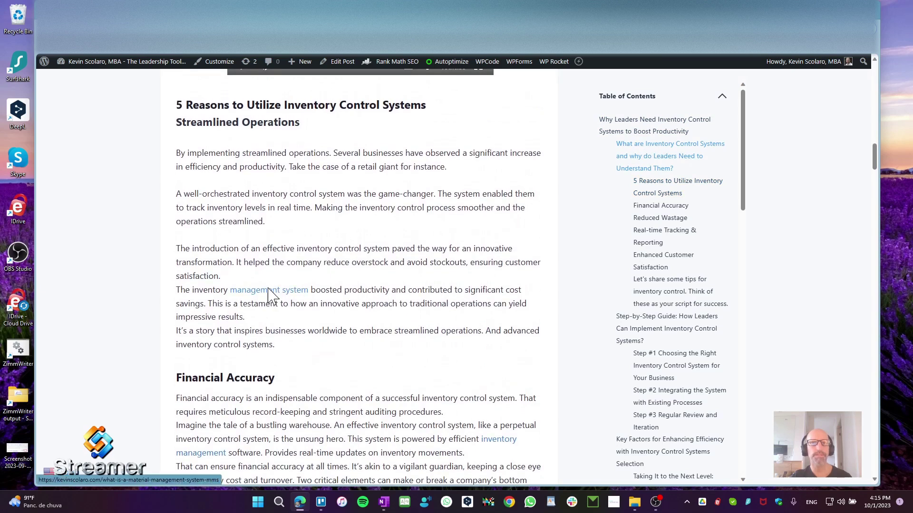
pyautogui.click(269, 294)
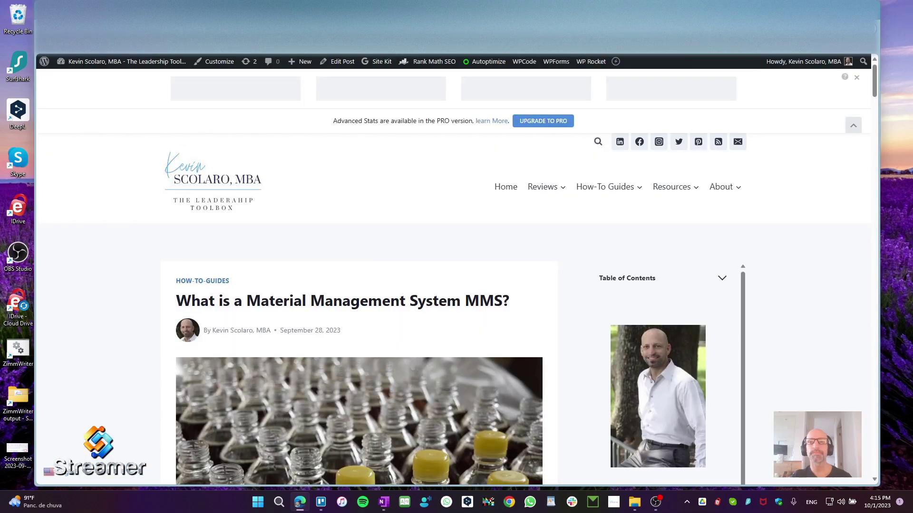
pyautogui.scroll(-3, 380, 238)
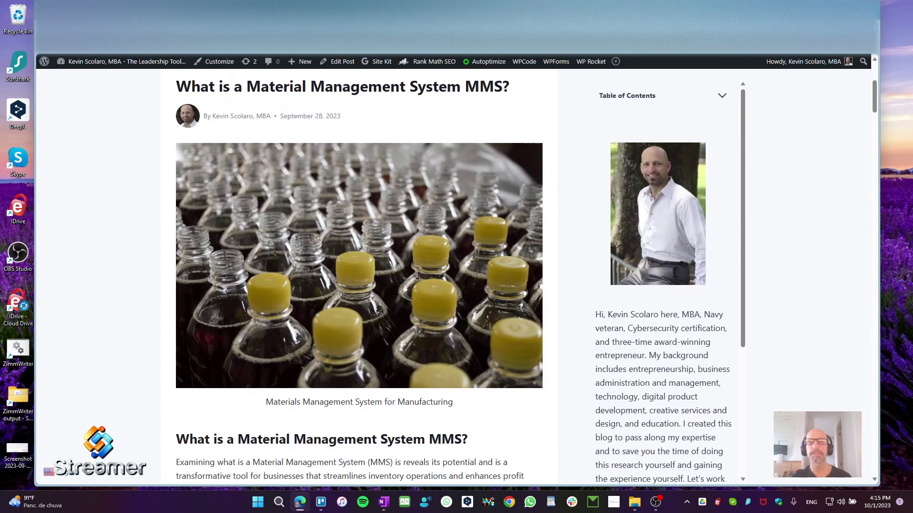
pyautogui.click(285, 10)
# - Test the "inventory management" link in the Financial Accuracy section and return to the previewed article
pyautogui.scroll(-4, 298, 304)
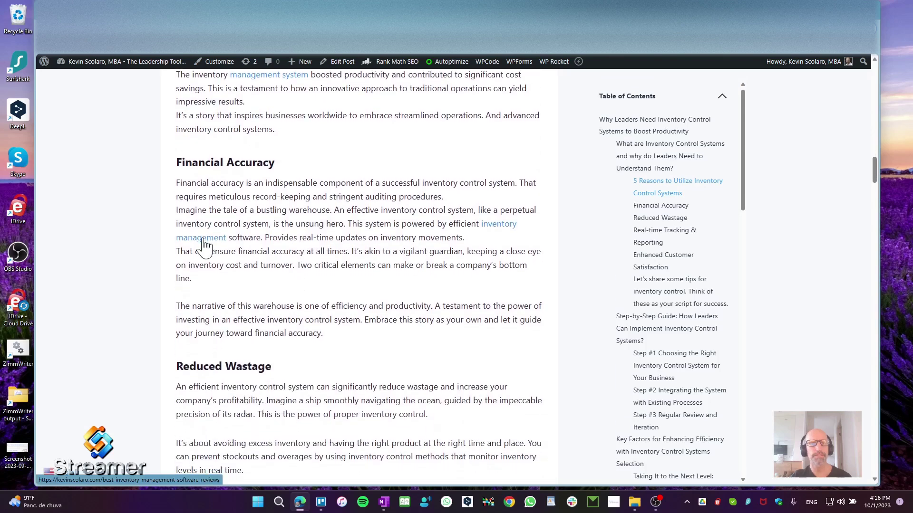
pyautogui.click(203, 240)
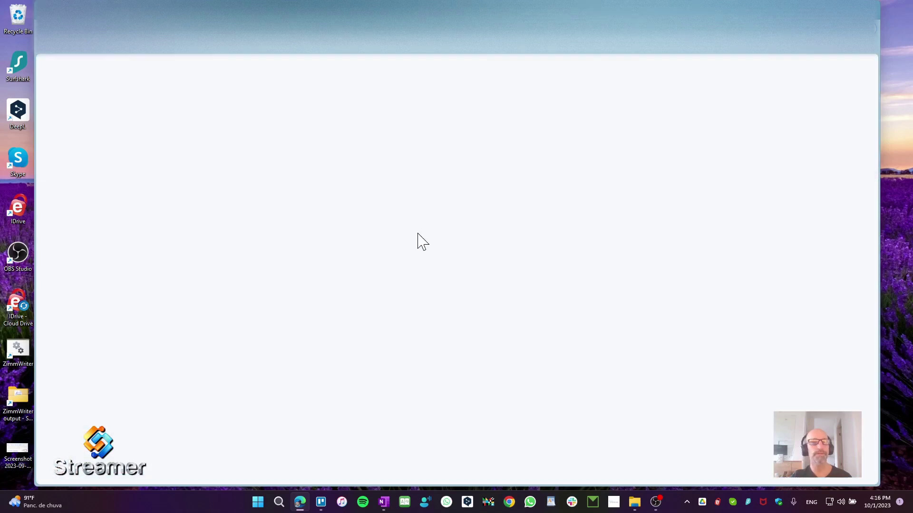
pyautogui.scroll(-10, 375, 291)
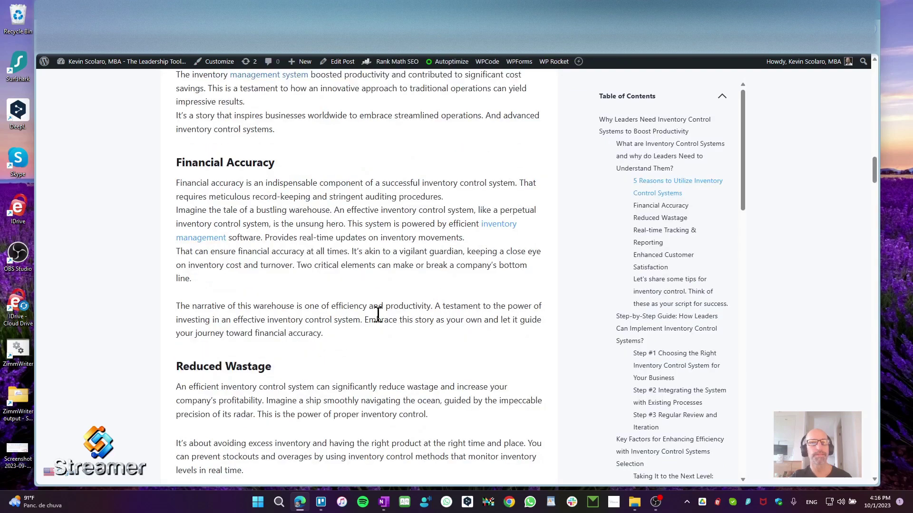
# - Play and pause the embedded "Inventory Control Methods" video below the inventory control tips to check it
pyautogui.scroll(-4, 304, 285)
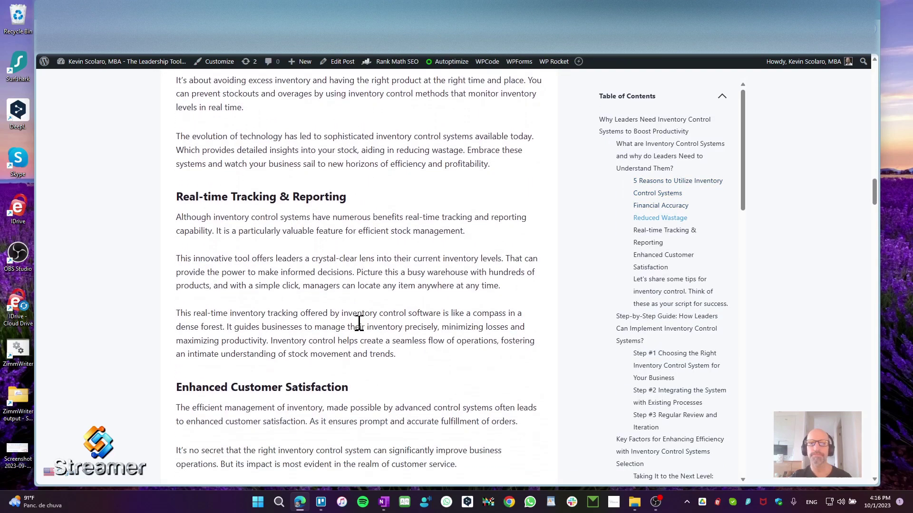
pyautogui.scroll(-7, 359, 323)
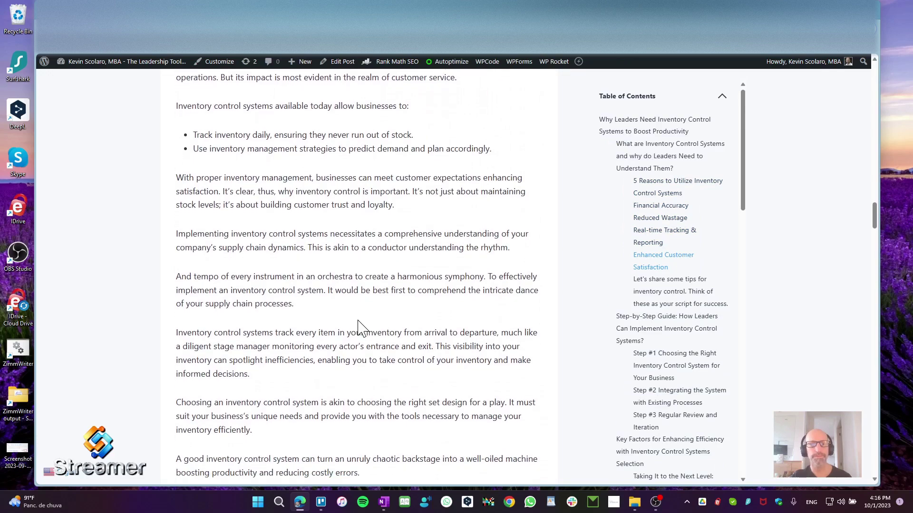
pyautogui.scroll(-9, 363, 328)
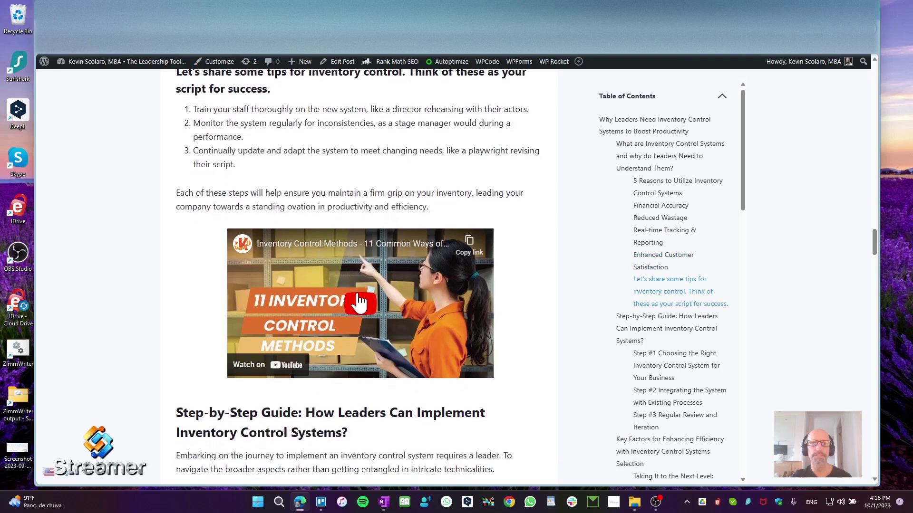
pyautogui.click(360, 305)
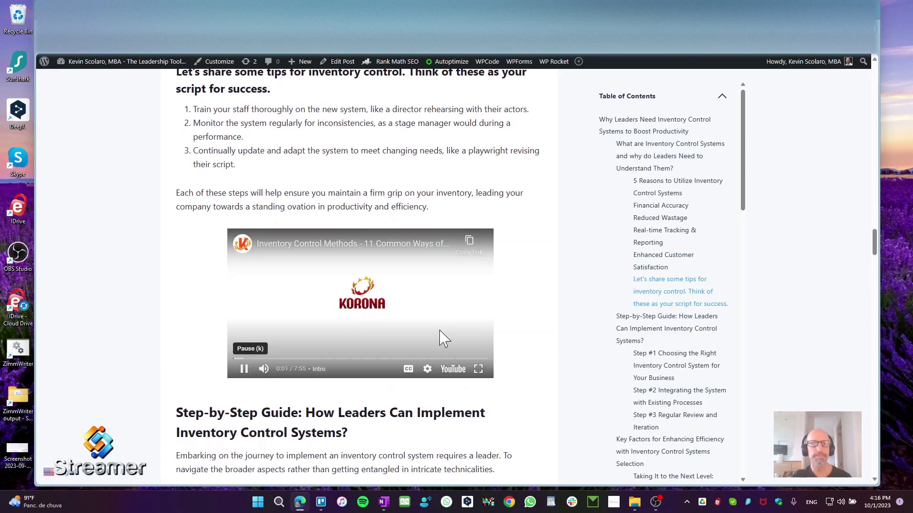
pyautogui.click(366, 307)
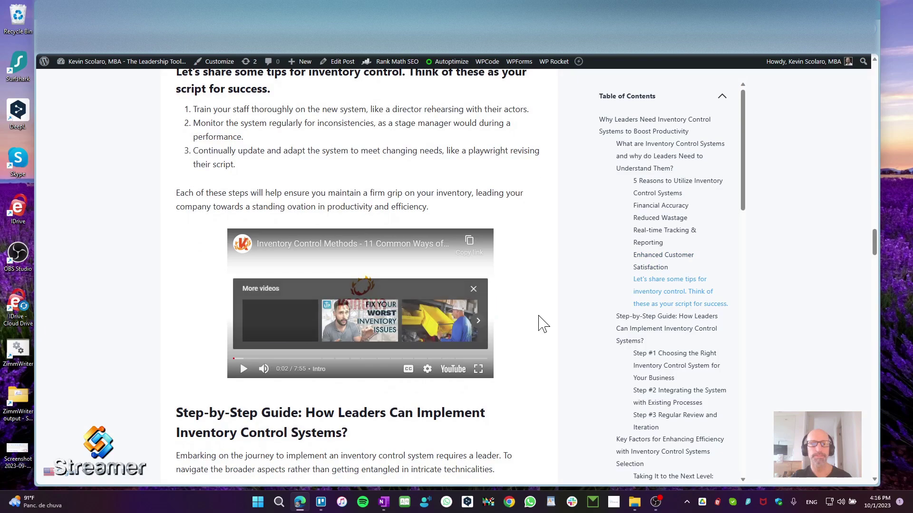
# - Review the rest of the previewed article from the Step-by-Step Guide through the FAQ, author box and Similar Posts, then return to the top
pyautogui.scroll(-2, 526, 352)
pyautogui.scroll(-18, 527, 359)
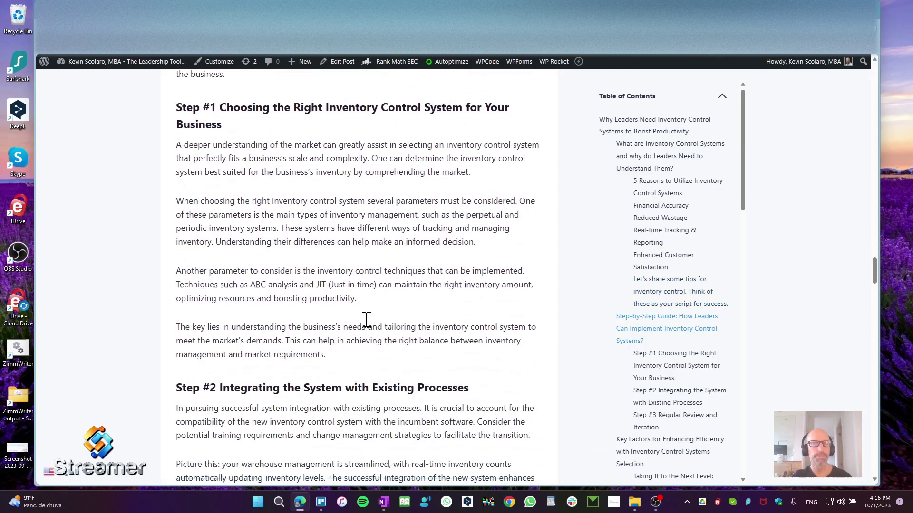
pyautogui.scroll(-13, 355, 327)
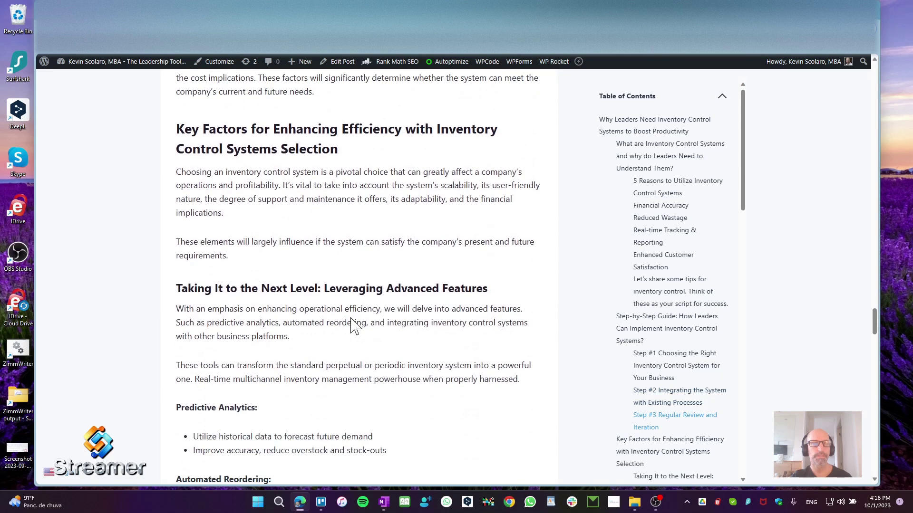
pyautogui.scroll(-15, 338, 314)
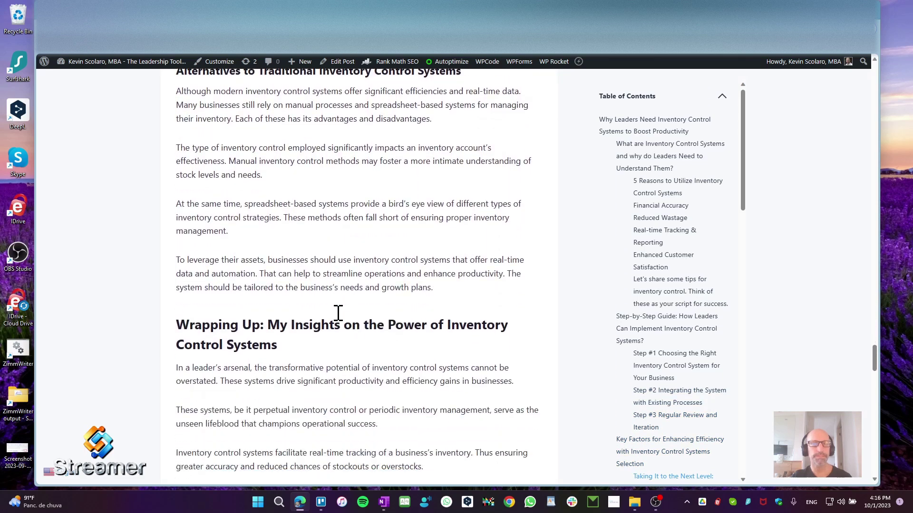
pyautogui.scroll(-15, 317, 305)
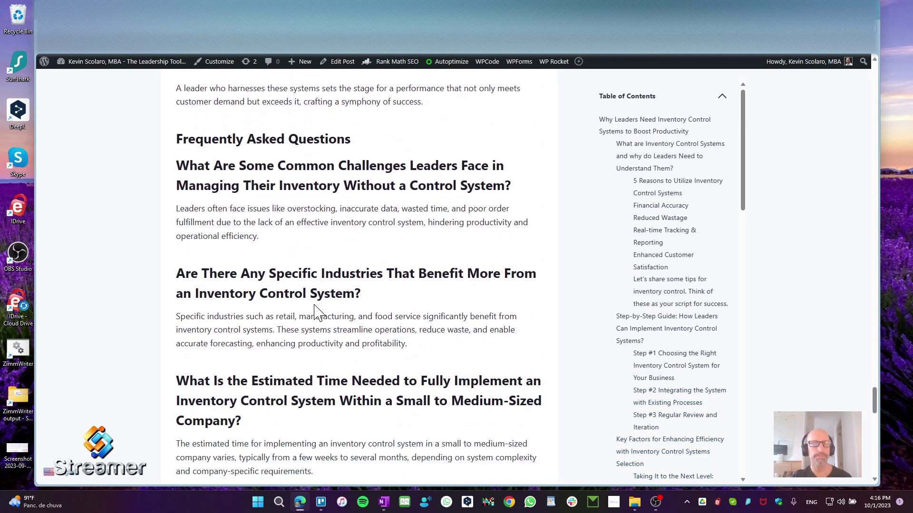
pyautogui.scroll(-4, 316, 311)
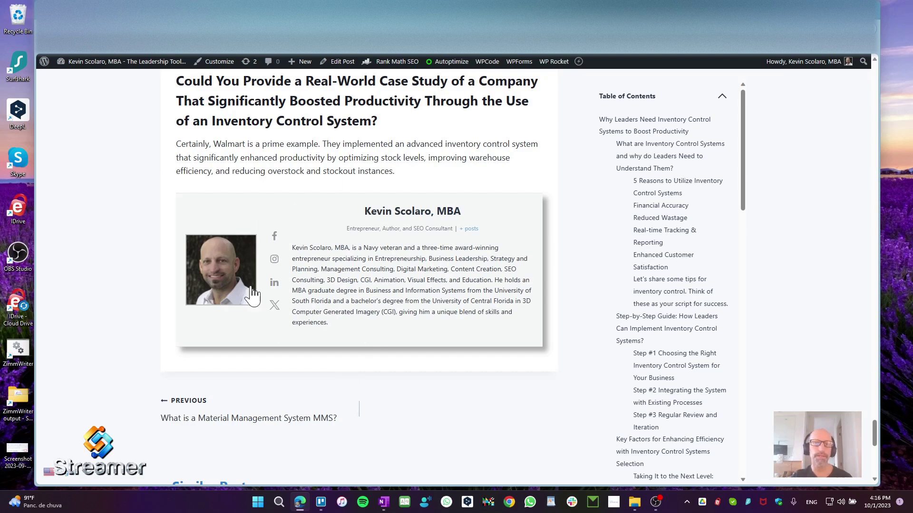
pyautogui.scroll(-6, 382, 374)
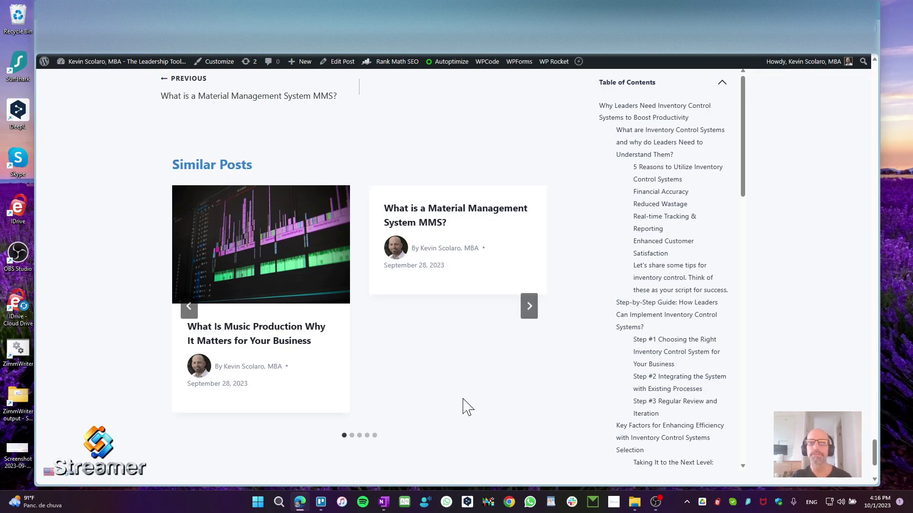
pyautogui.scroll(20, 426, 373)
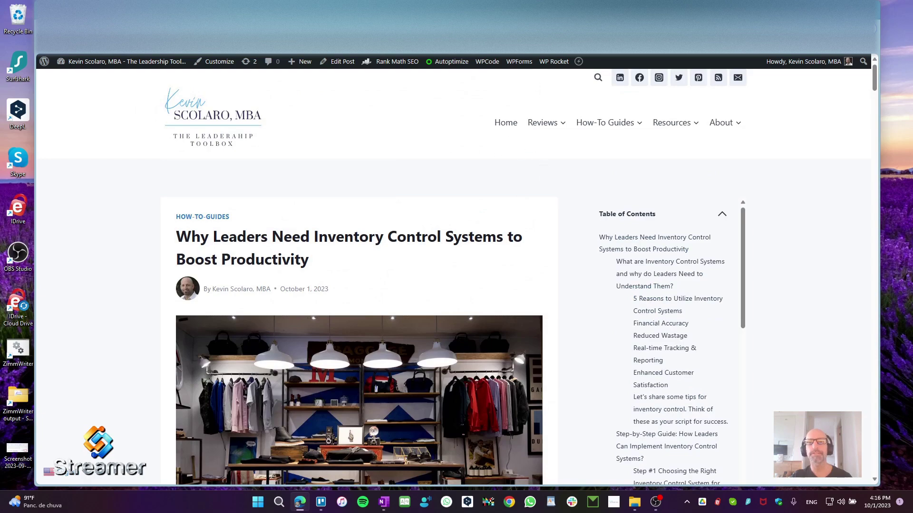
# - Return to the post editor and switch its preview to the Mobile view
pyautogui.click(547, 9)
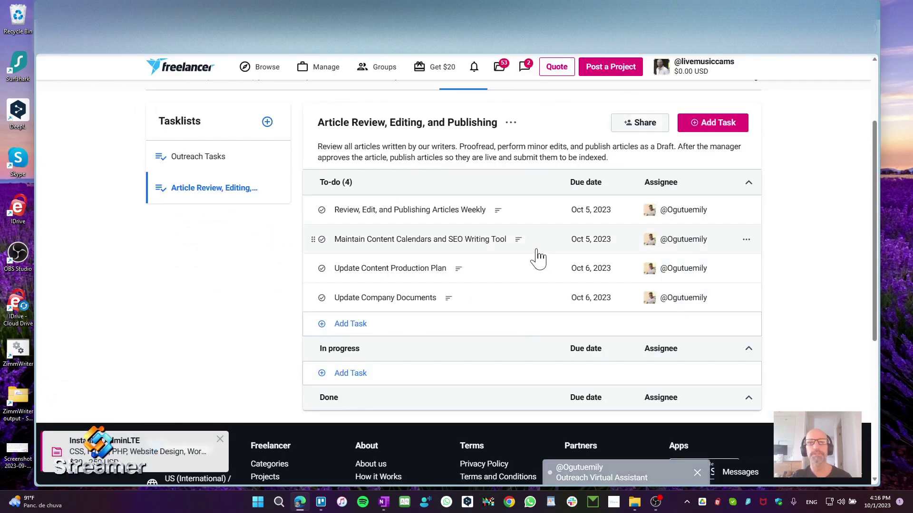
pyautogui.click(525, 10)
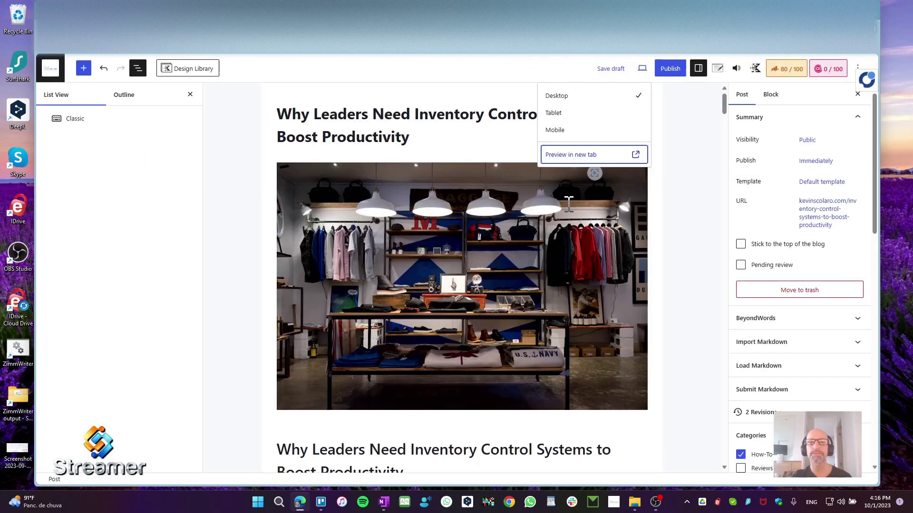
pyautogui.click(563, 134)
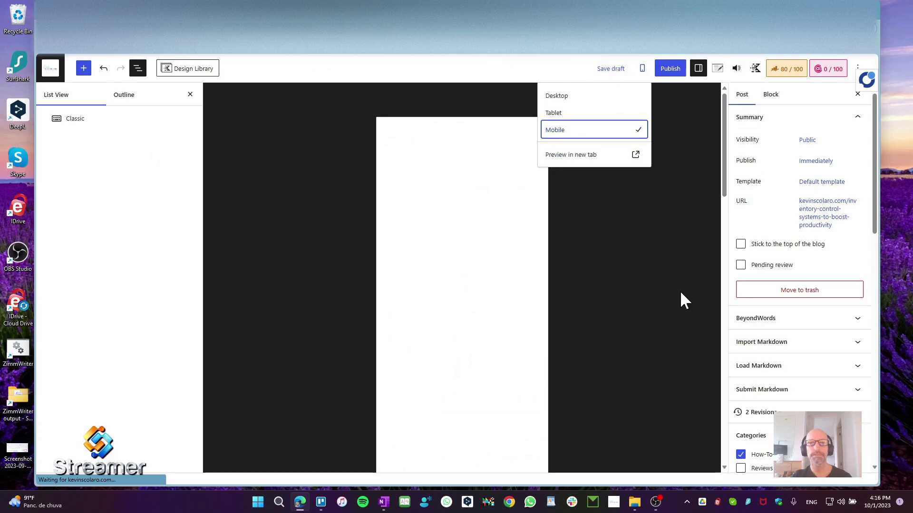
pyautogui.click(689, 146)
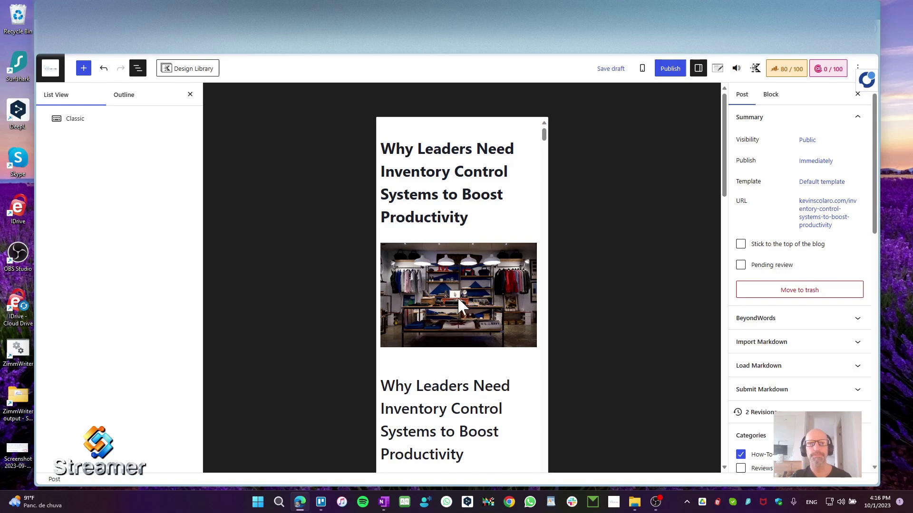
# - Check the article's introduction in the mobile view and test playback of the embedded "What is Inventory Control?" video
pyautogui.scroll(-6, 458, 299)
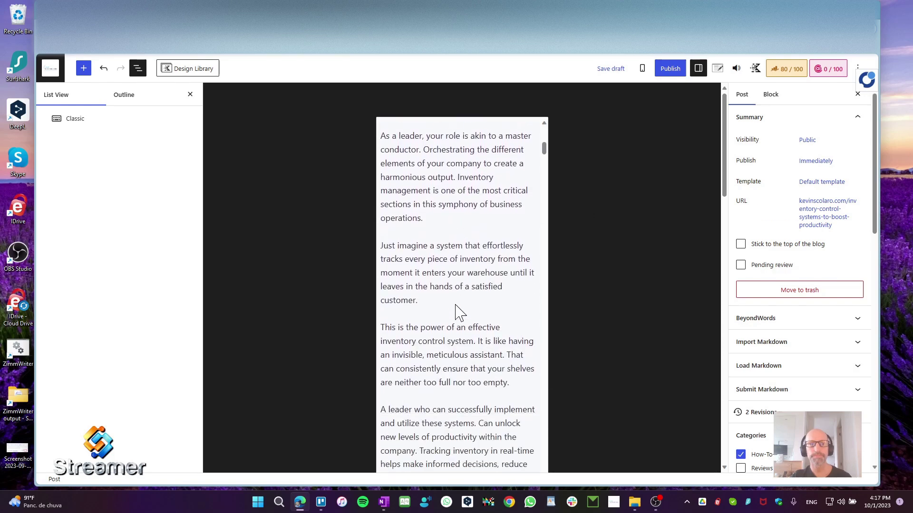
pyautogui.scroll(-10, 458, 313)
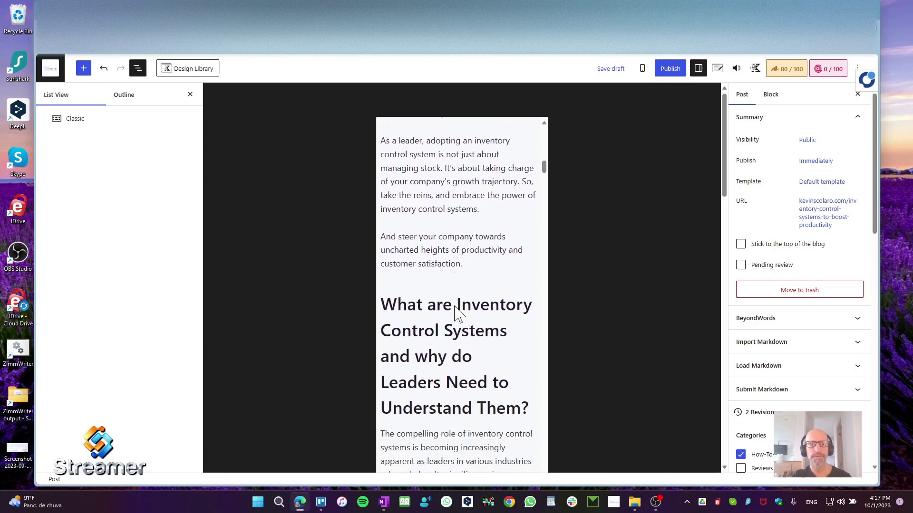
pyautogui.scroll(-10, 458, 312)
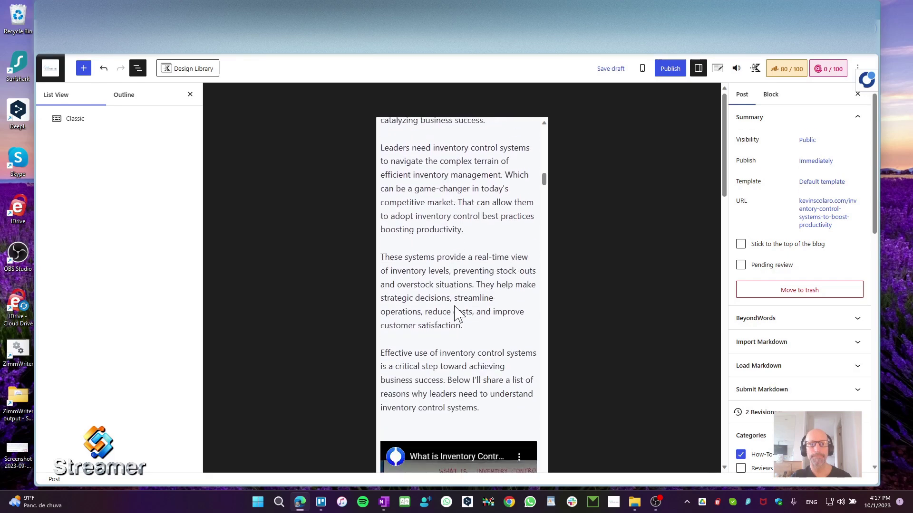
pyautogui.scroll(-8, 457, 316)
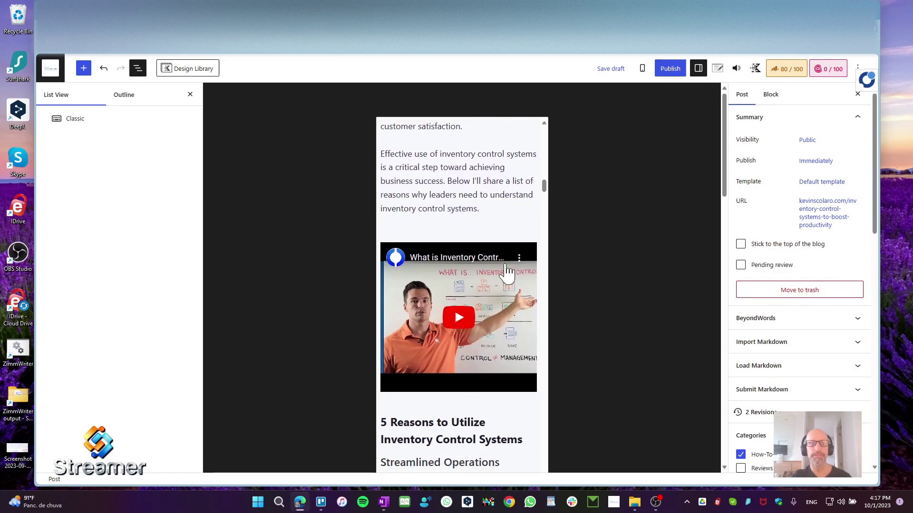
pyautogui.click(460, 322)
pyautogui.click(448, 307)
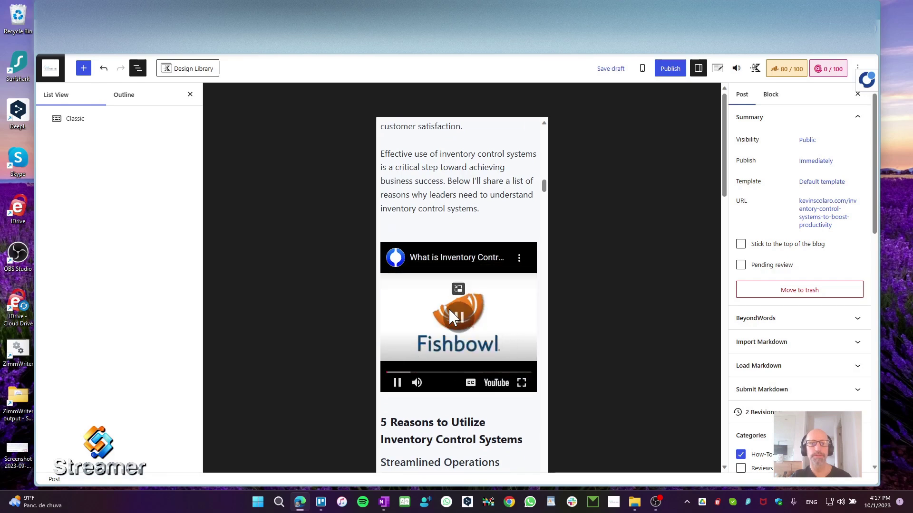
# - Test the "management system" link in the mobile view and return to the post editor
pyautogui.scroll(-6, 476, 333)
pyautogui.scroll(-4, 473, 331)
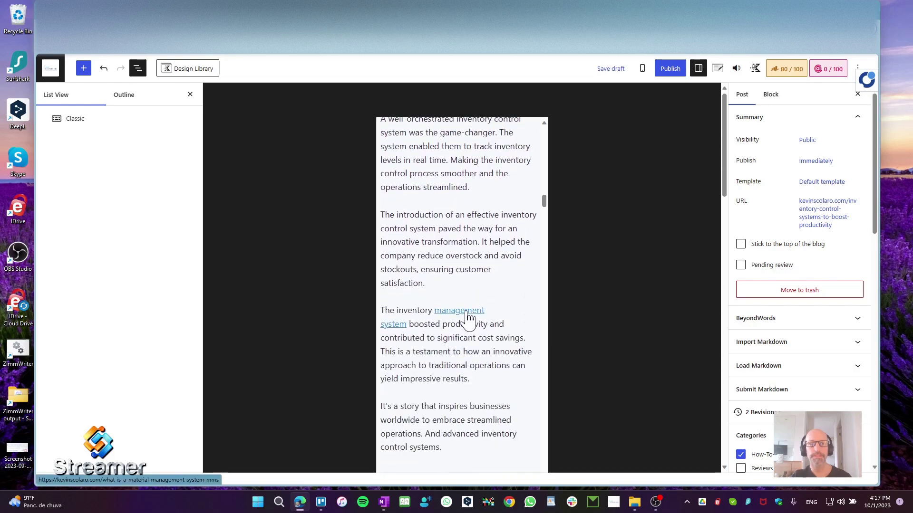
pyautogui.click(467, 311)
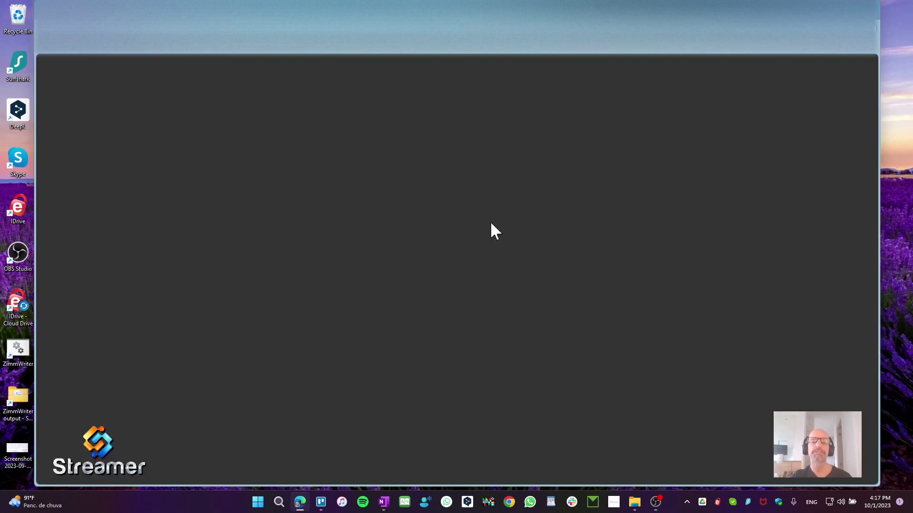
pyautogui.hotkey('alt', 'Left')
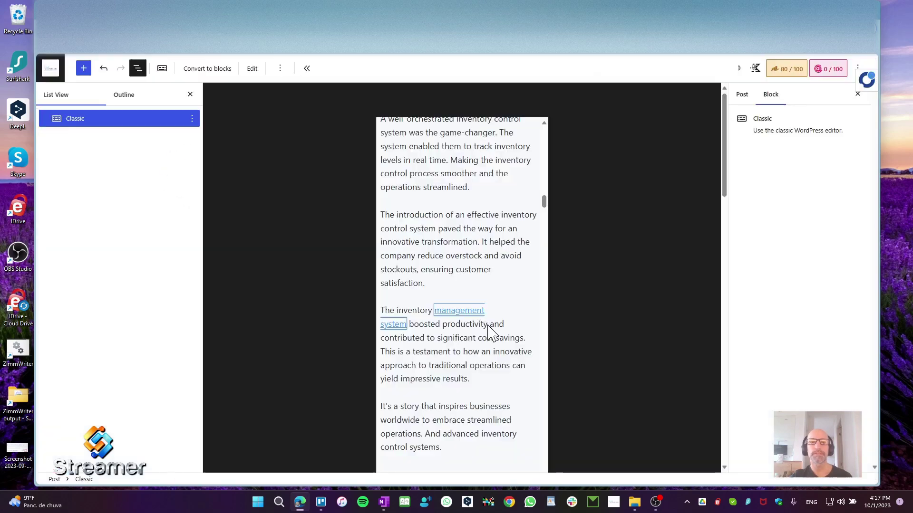
# - Test the "inventory management" link under Financial Accuracy in the mobile view and return to the post editor
pyautogui.scroll(-6, 439, 349)
pyautogui.scroll(-4, 442, 353)
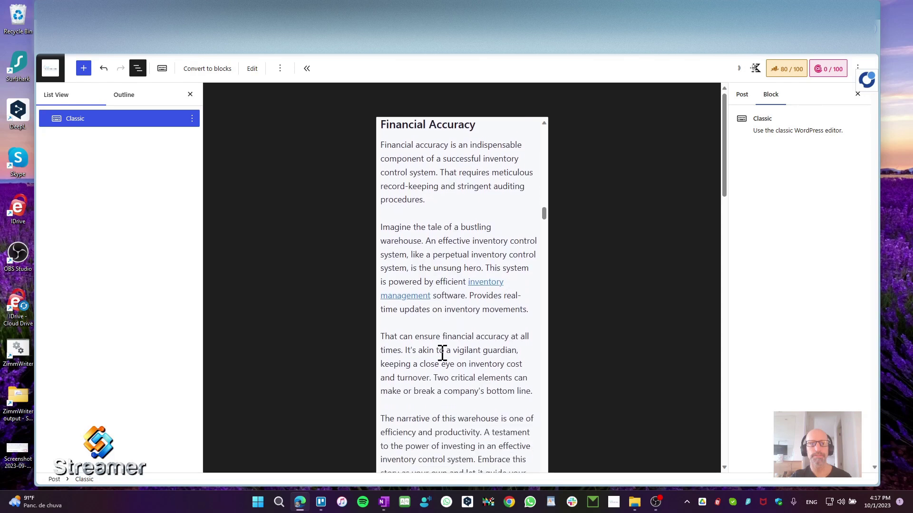
pyautogui.click(482, 276)
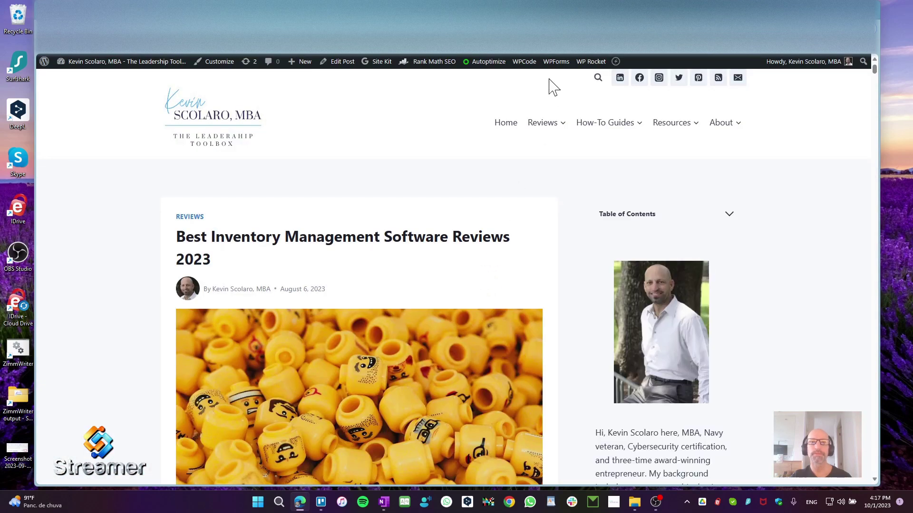
pyautogui.hotkey('alt', 'Left')
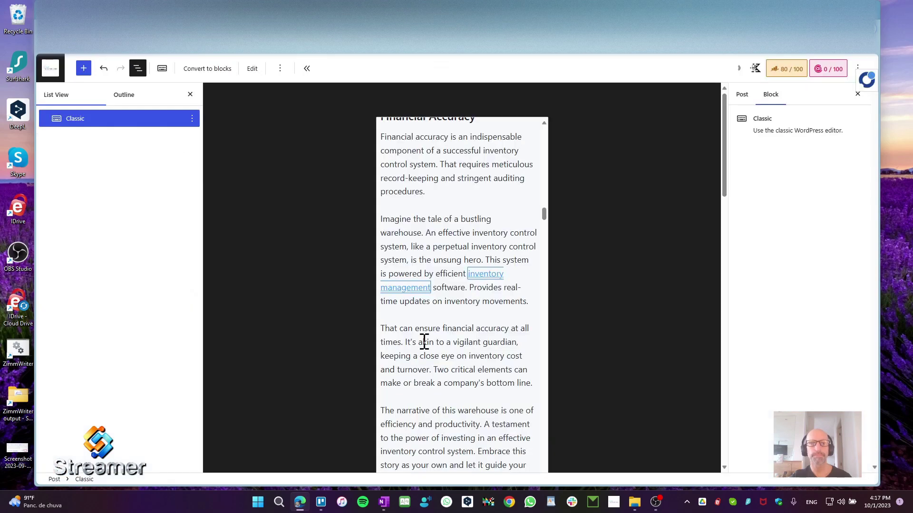
# - Check the mobile layout from Reduced Wastage through the inventory control tips and test playback of the embedded "Inventory Control Methods" video
pyautogui.scroll(-3, 439, 345)
pyautogui.scroll(-5, 443, 350)
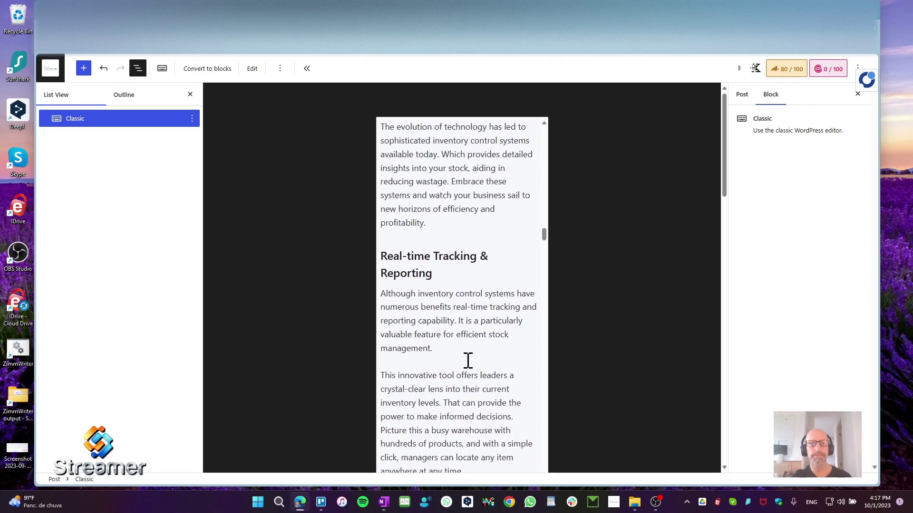
pyautogui.scroll(-10, 472, 373)
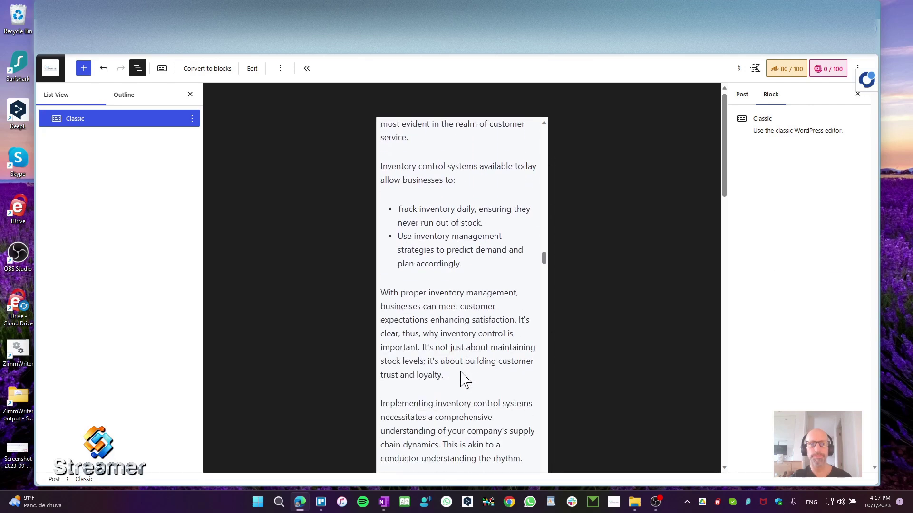
pyautogui.scroll(-10, 457, 372)
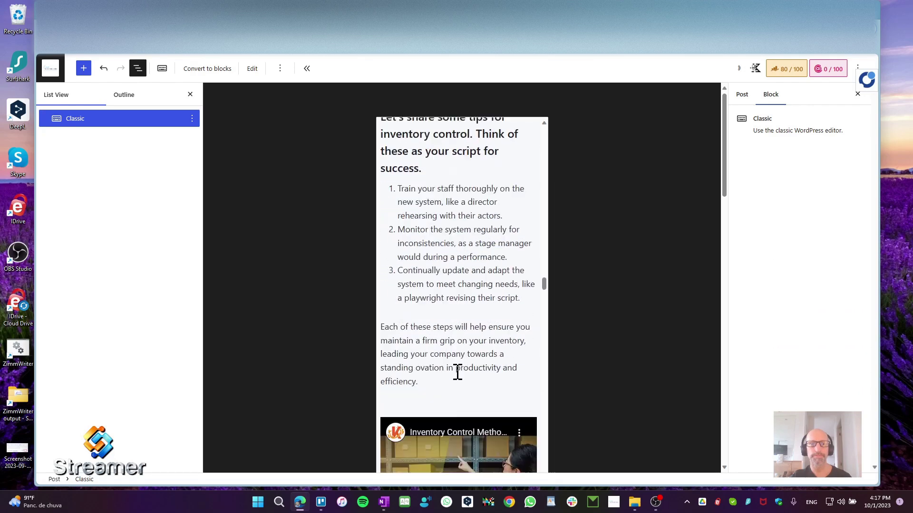
pyautogui.scroll(-5, 458, 373)
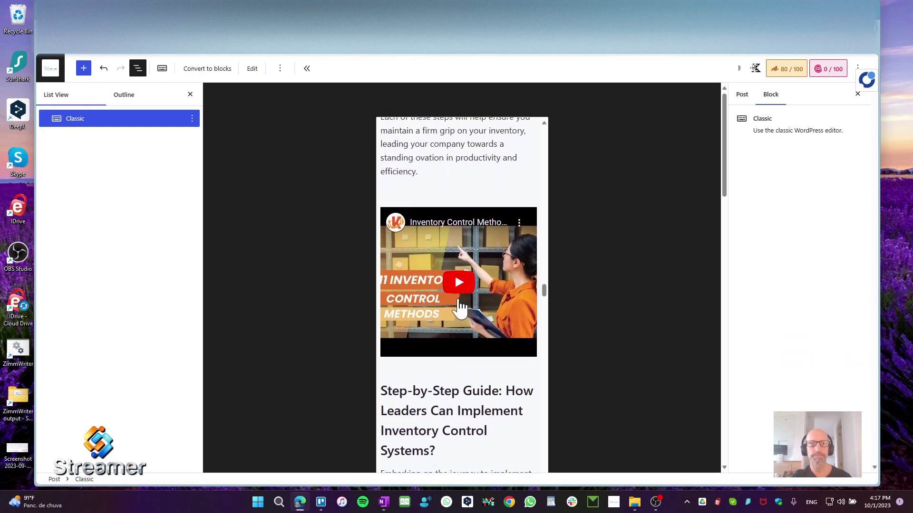
pyautogui.click(460, 287)
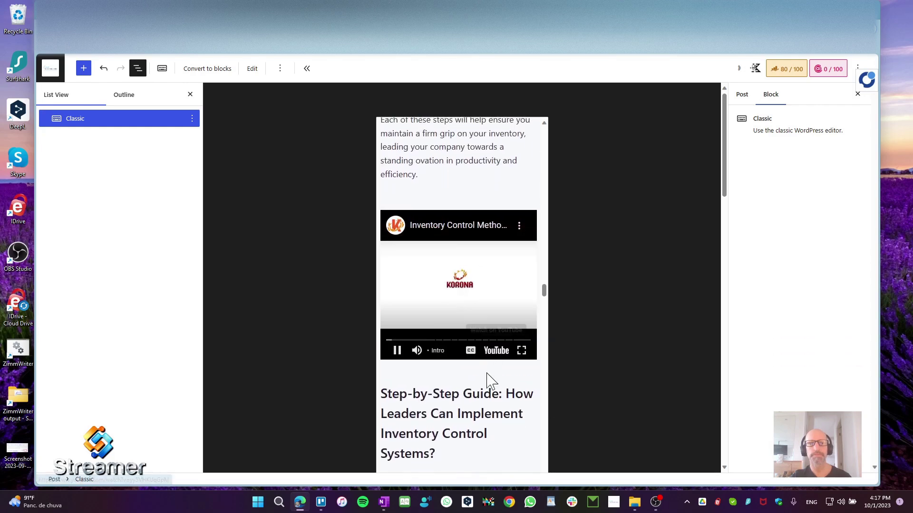
# - Check the mobile layout of the rest of the article, from the Step-by-Step Guide through the last FAQ answer
pyautogui.scroll(-20, 470, 364)
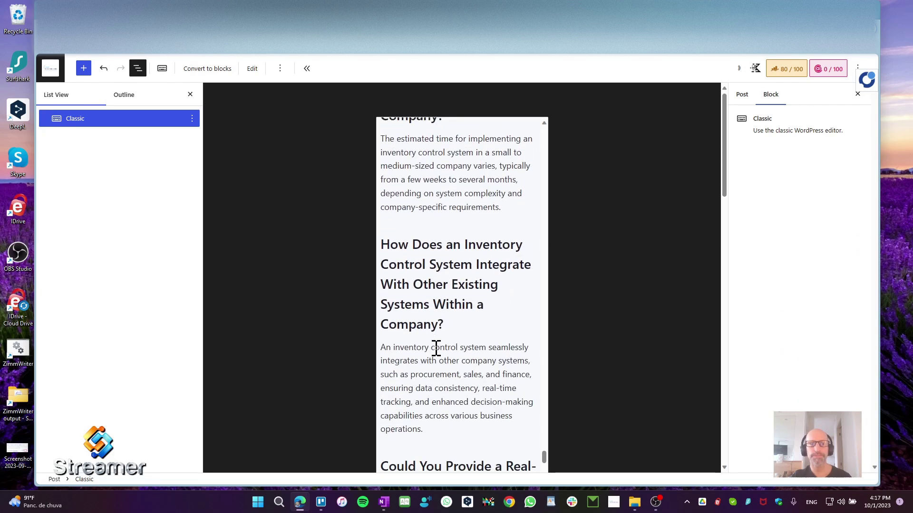
pyautogui.scroll(-2, 443, 348)
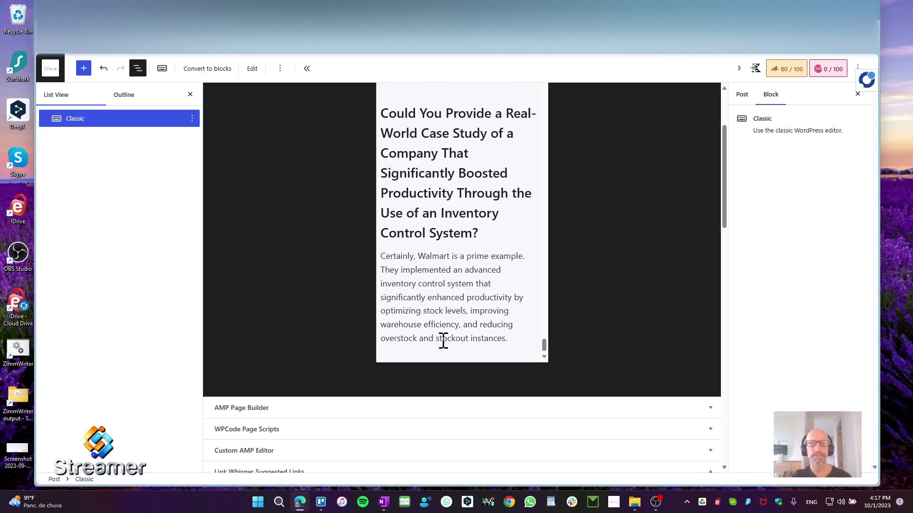
pyautogui.scroll(2, 448, 320)
pyautogui.scroll(3, 449, 320)
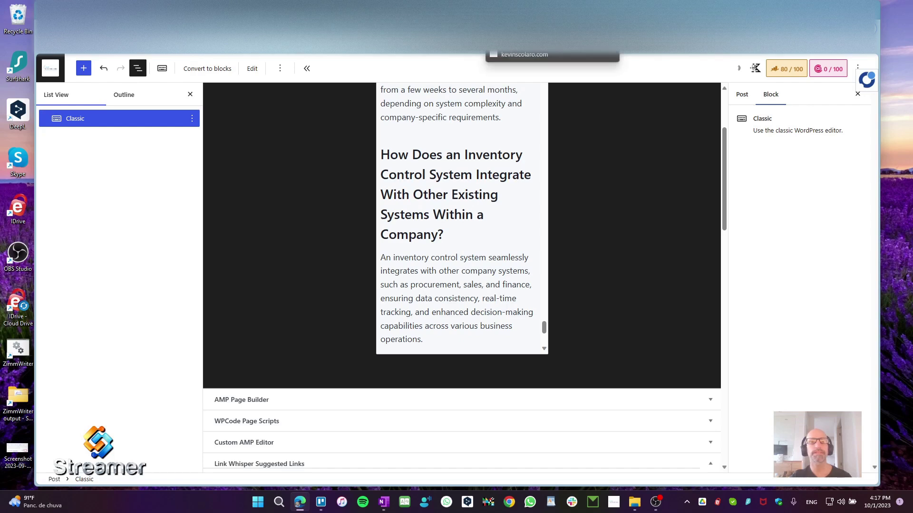
# - Switch the editor preview to Desktop, and from there to the Tablet view
pyautogui.click(589, 153)
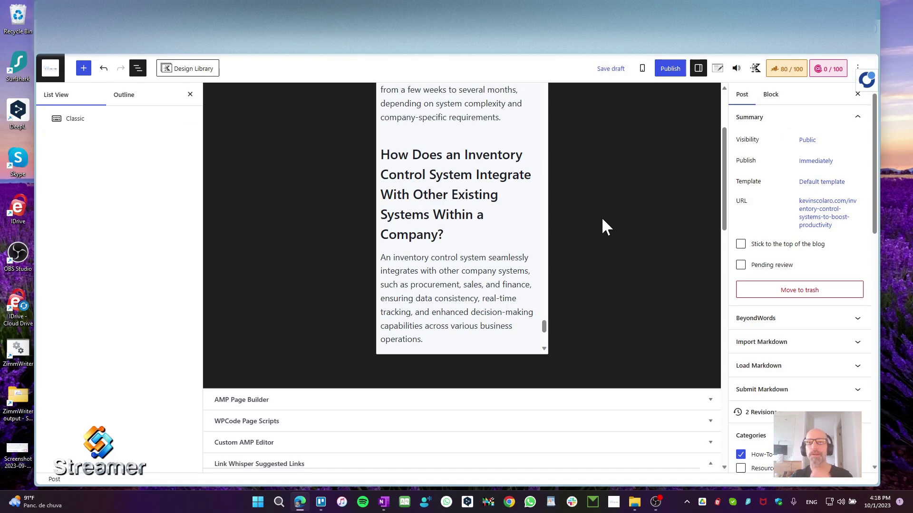
pyautogui.click(643, 69)
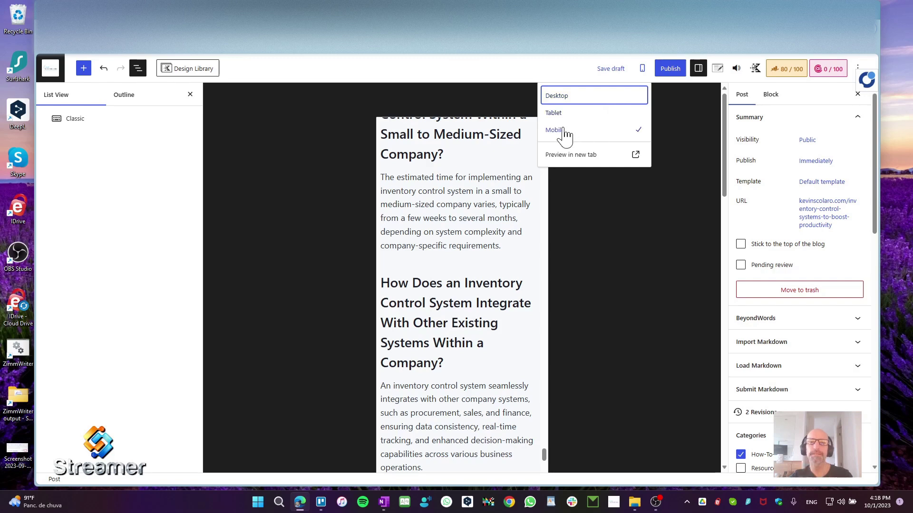
pyautogui.click(569, 97)
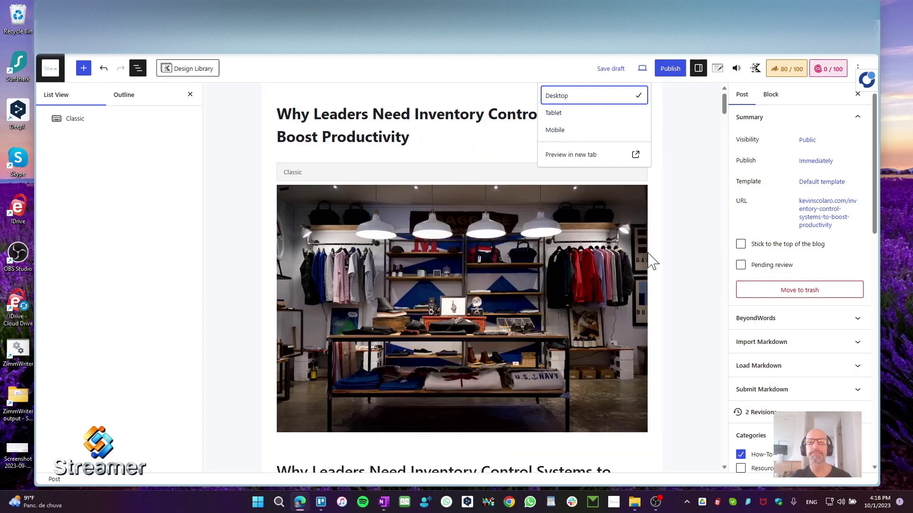
pyautogui.click(641, 72)
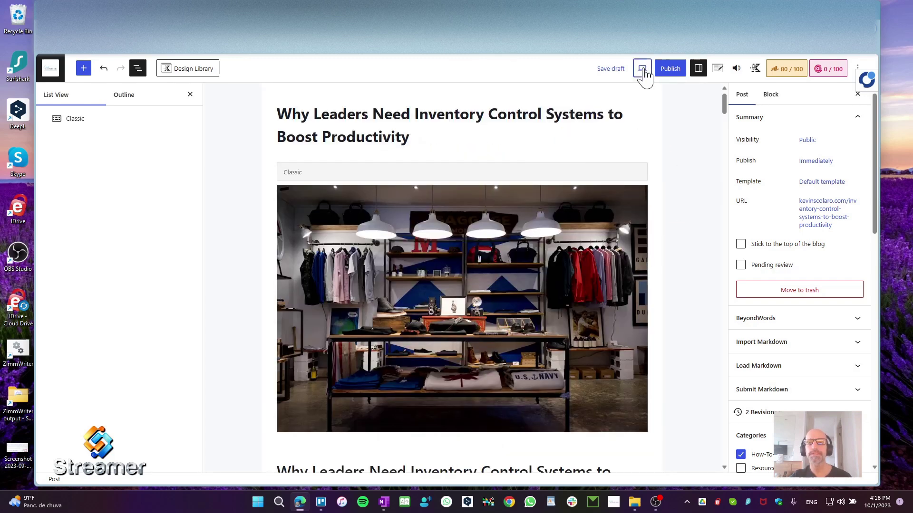
pyautogui.click(642, 72)
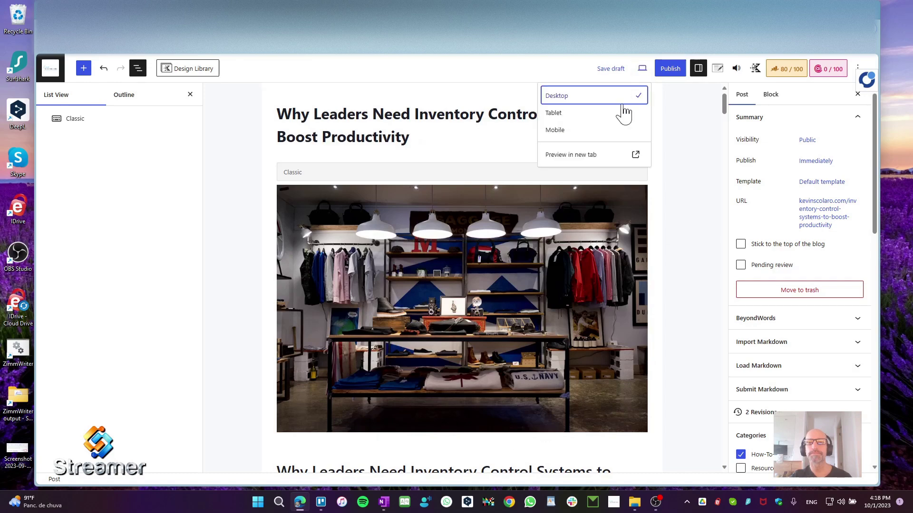
pyautogui.click(566, 114)
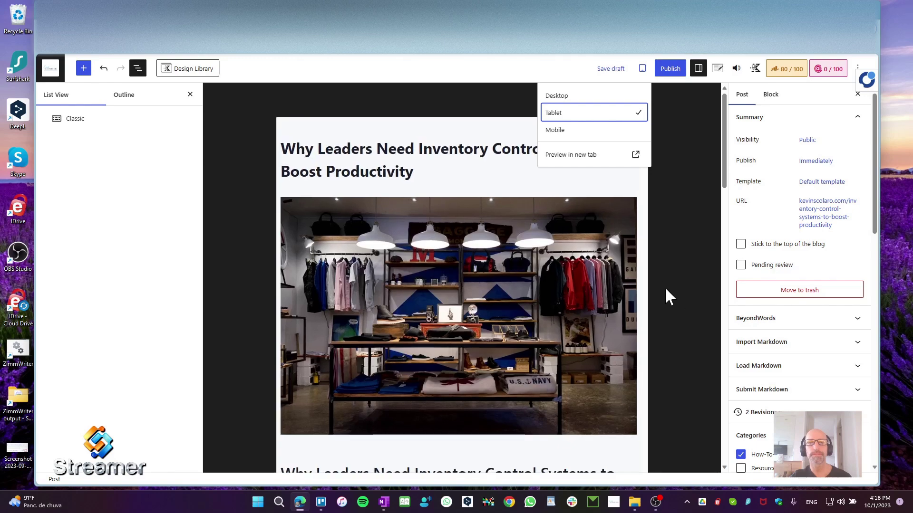
pyautogui.click(680, 190)
# - Check the article's introduction in the tablet view and test playback of the embedded "What is Inventory Control?" video
pyautogui.scroll(-5, 418, 261)
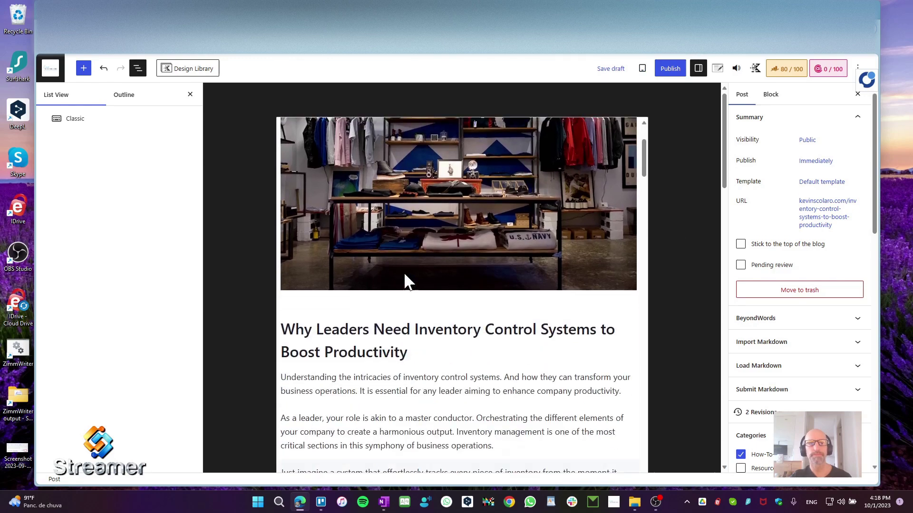
pyautogui.scroll(-15, 446, 350)
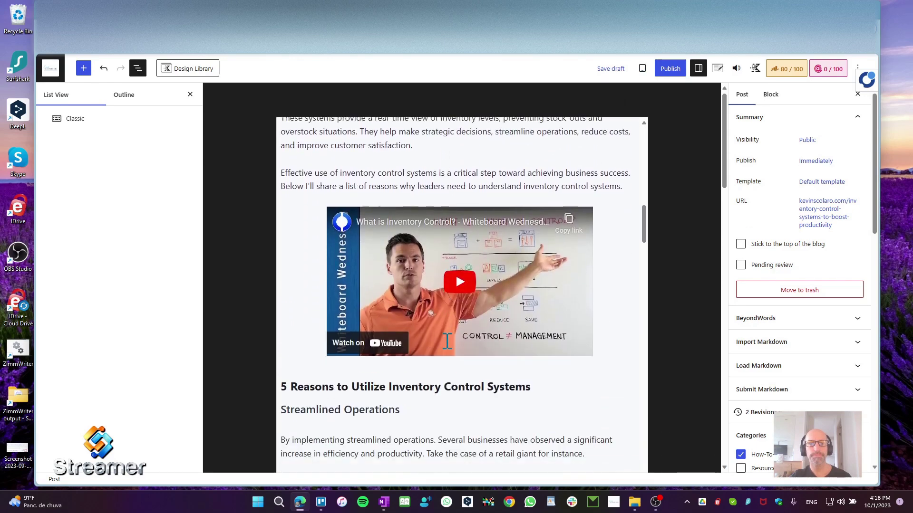
pyautogui.click(455, 209)
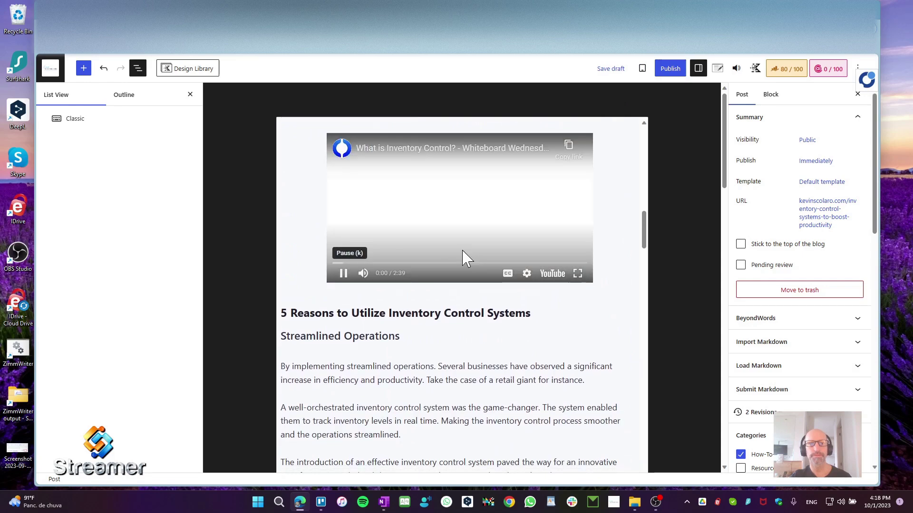
# - Test the "management system" and "inventory management" links in the tablet view, returning to the post editor after each
pyautogui.scroll(-8, 458, 336)
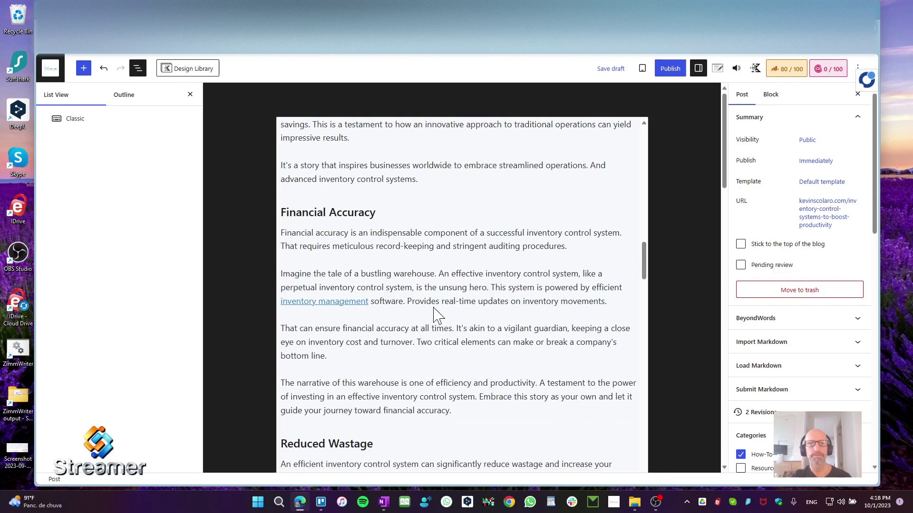
pyautogui.scroll(1, 435, 307)
pyautogui.click(362, 191)
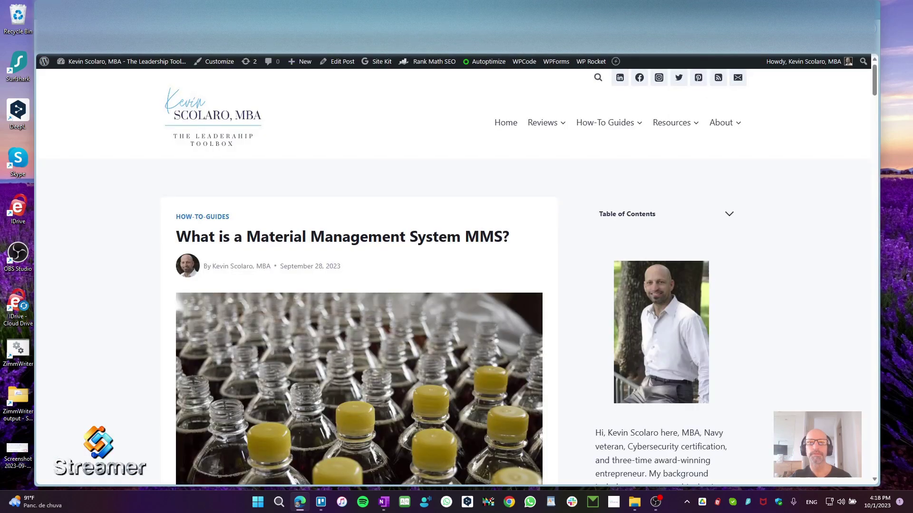
pyautogui.click(497, 10)
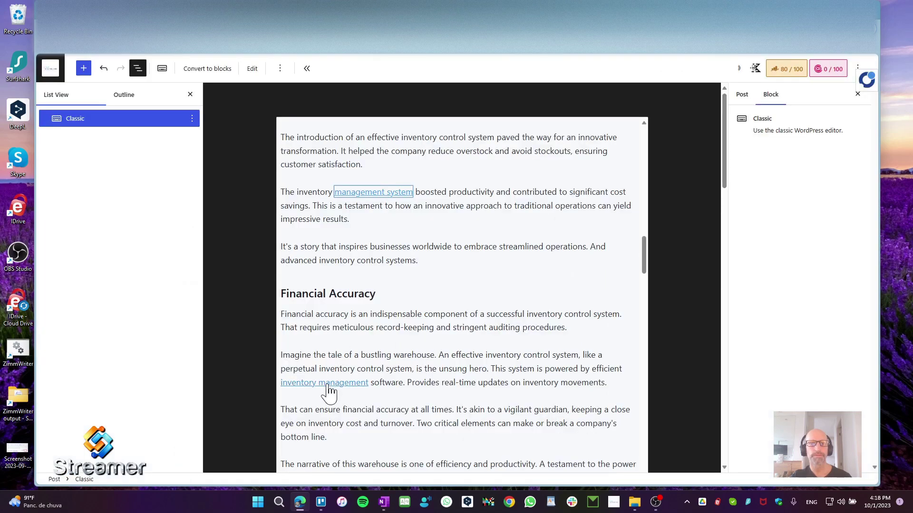
pyautogui.click(328, 385)
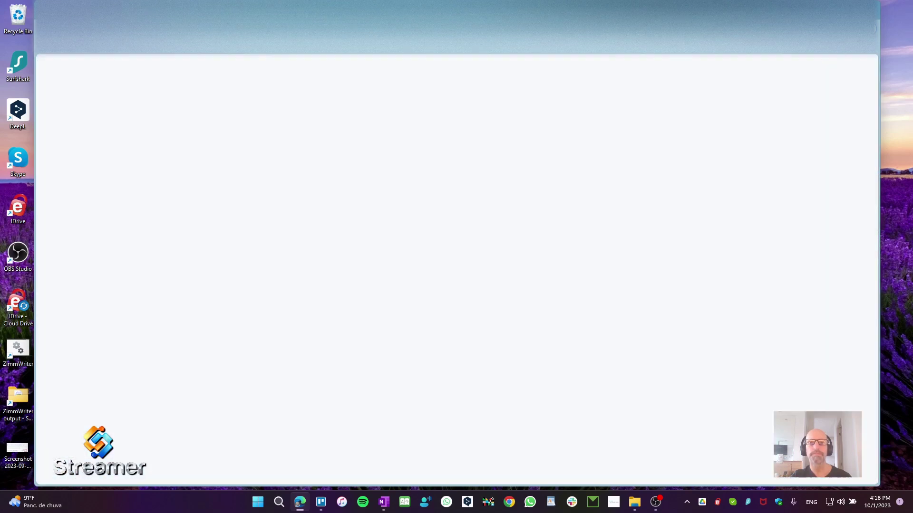
pyautogui.click(564, 10)
# - Review the remaining sections in the tablet view, testing playback of the "Inventory Control Methods" video, and return to the article's beginning
pyautogui.scroll(-7, 425, 331)
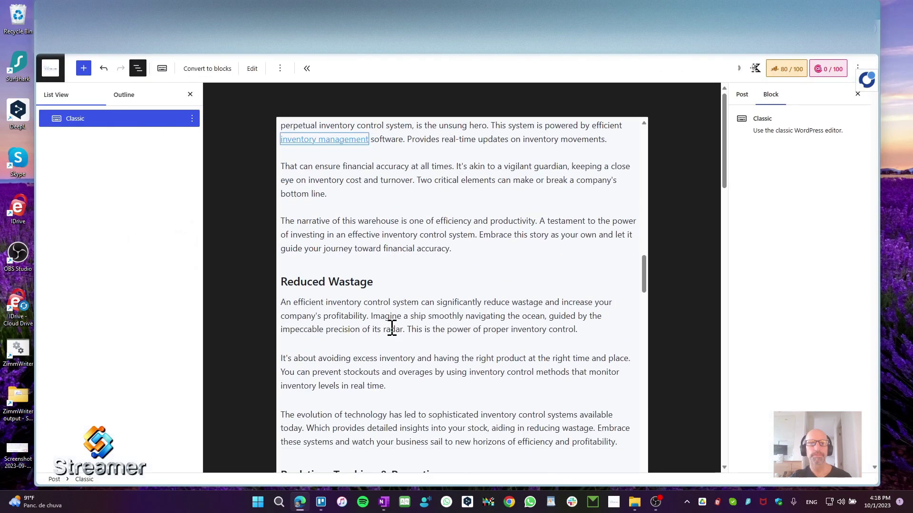
pyautogui.scroll(-15, 427, 335)
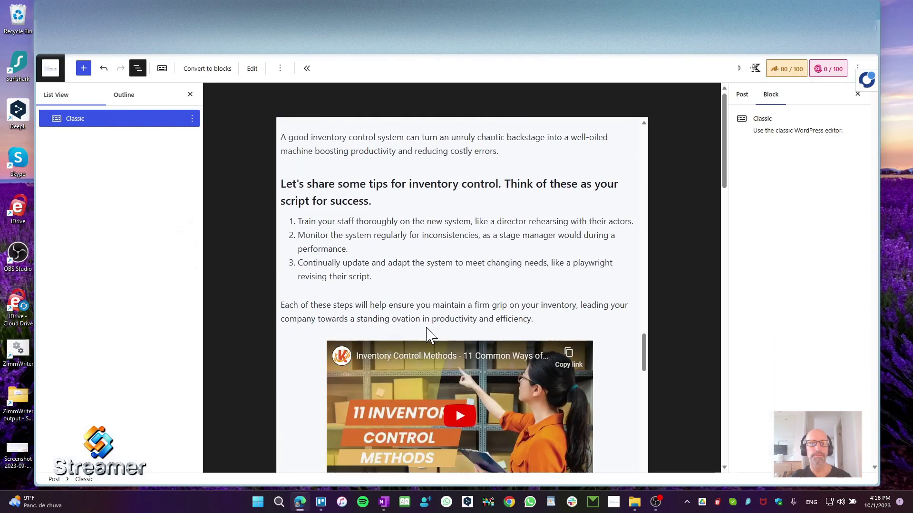
pyautogui.click(454, 272)
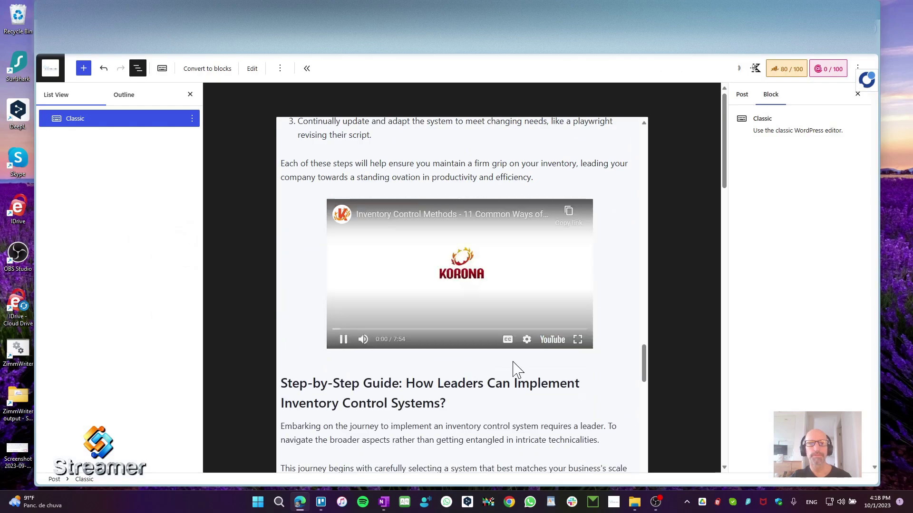
pyautogui.scroll(-15, 504, 380)
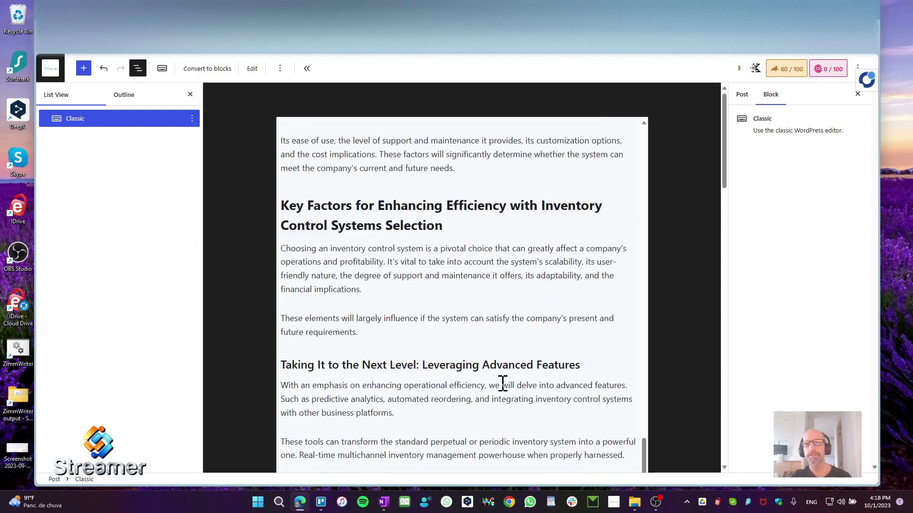
pyautogui.scroll(20, 527, 389)
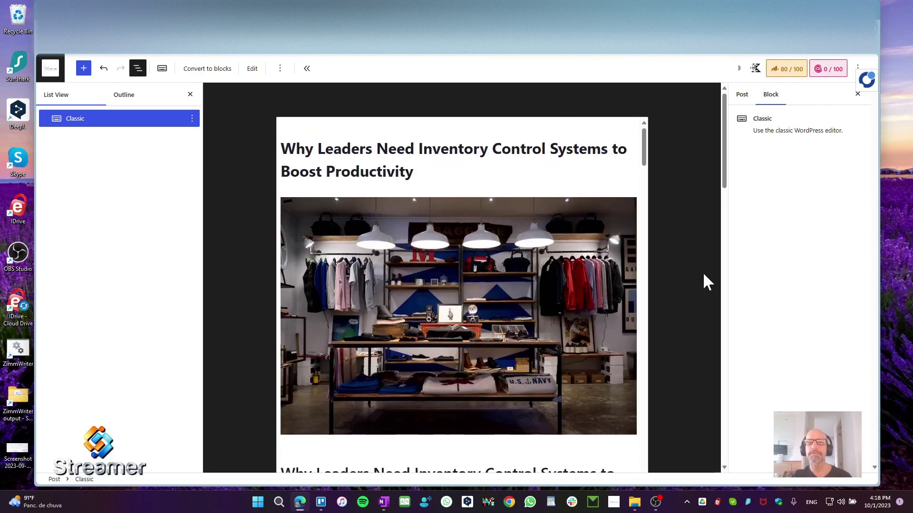
# - Switch the editor preview back to the Desktop view
pyautogui.click(696, 140)
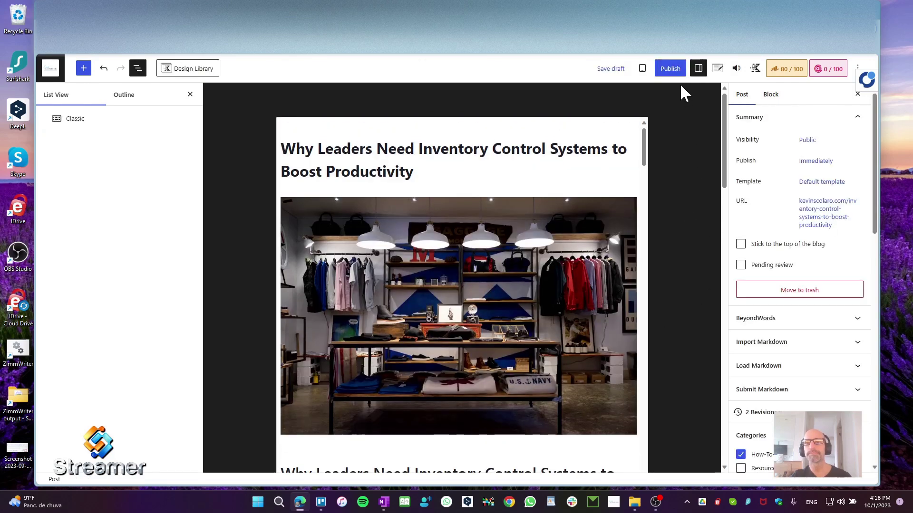
pyautogui.click(642, 69)
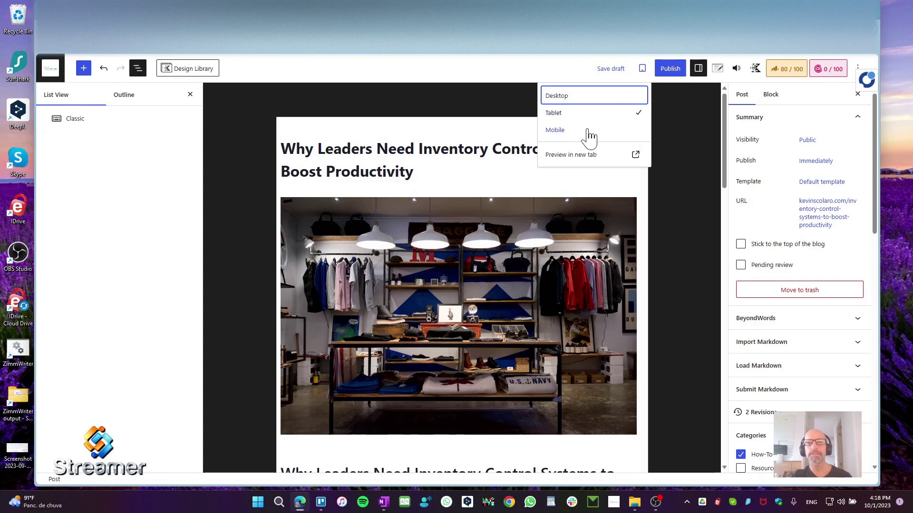
pyautogui.click(566, 97)
pyautogui.click(688, 172)
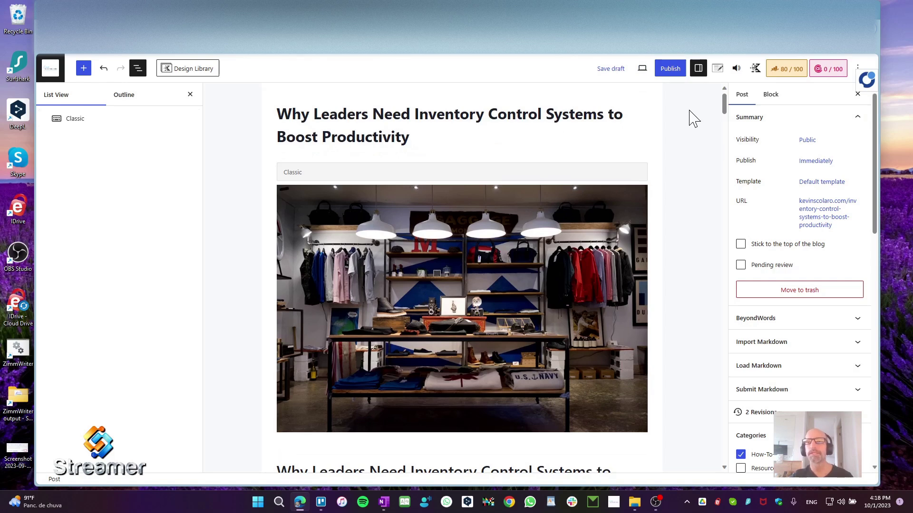
# - Publish the inventory control article with its visibility set to Private, confirming the private publication
pyautogui.click(670, 71)
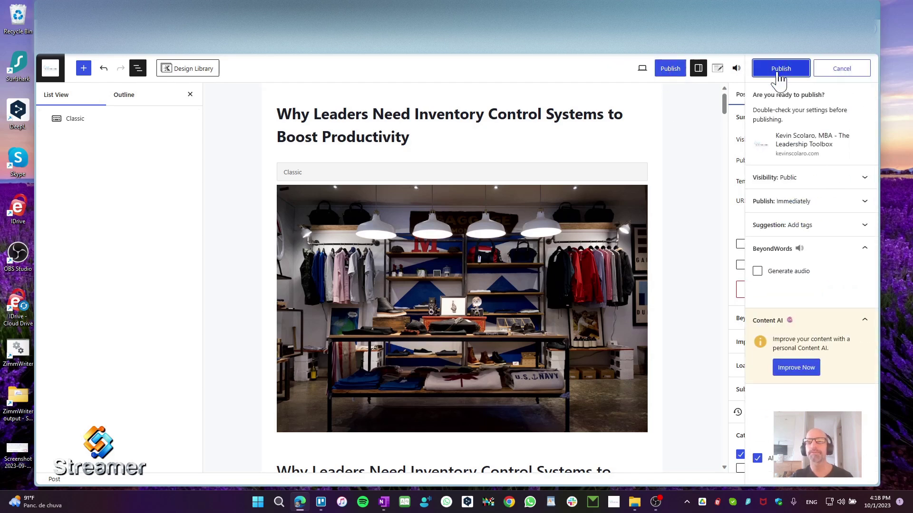
pyautogui.click(856, 179)
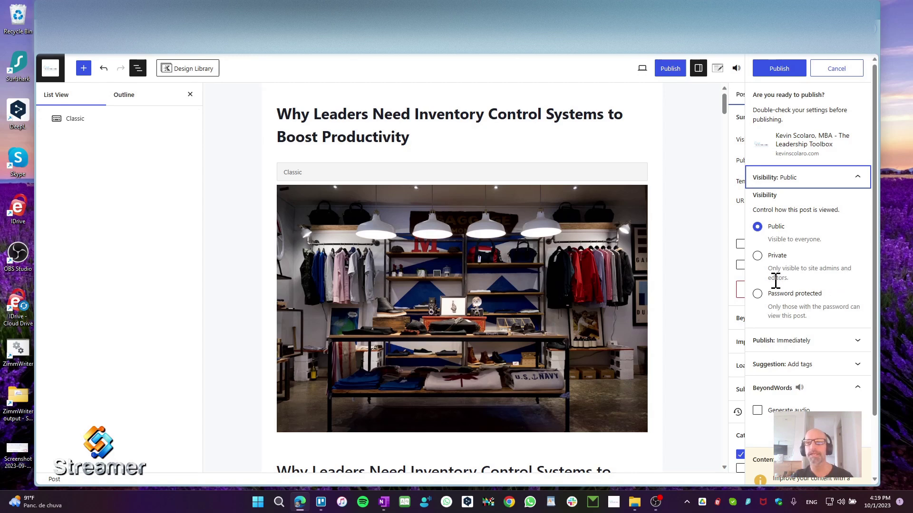
pyautogui.click(757, 256)
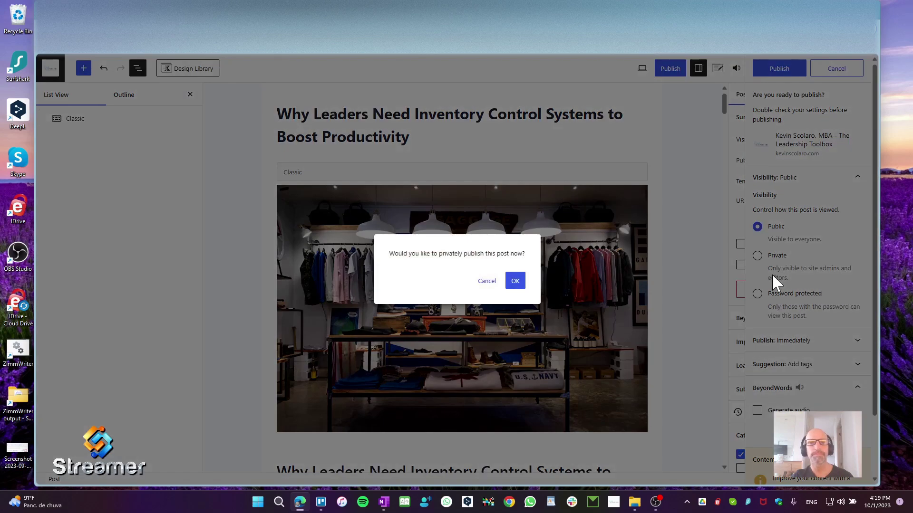
pyautogui.click(515, 281)
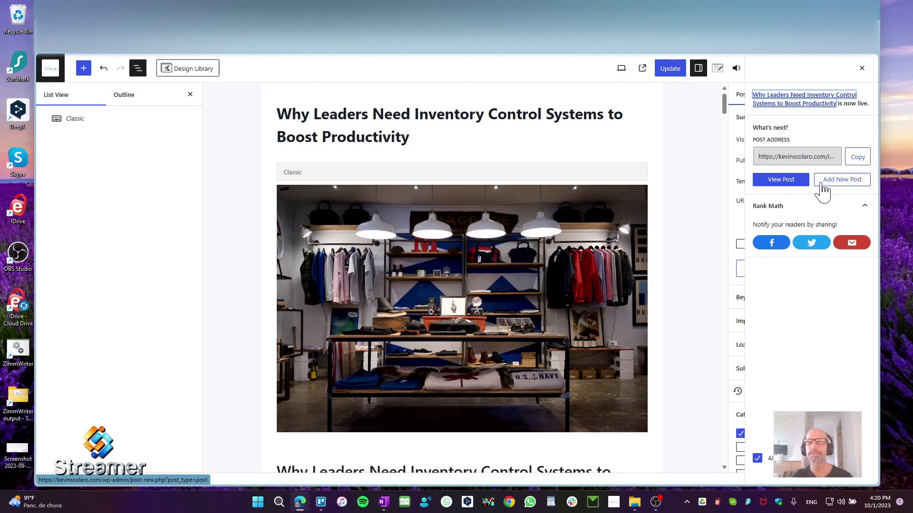
# - Copy the published post's address and update the post before trying to leave the editor for the dashboard
pyautogui.click(860, 160)
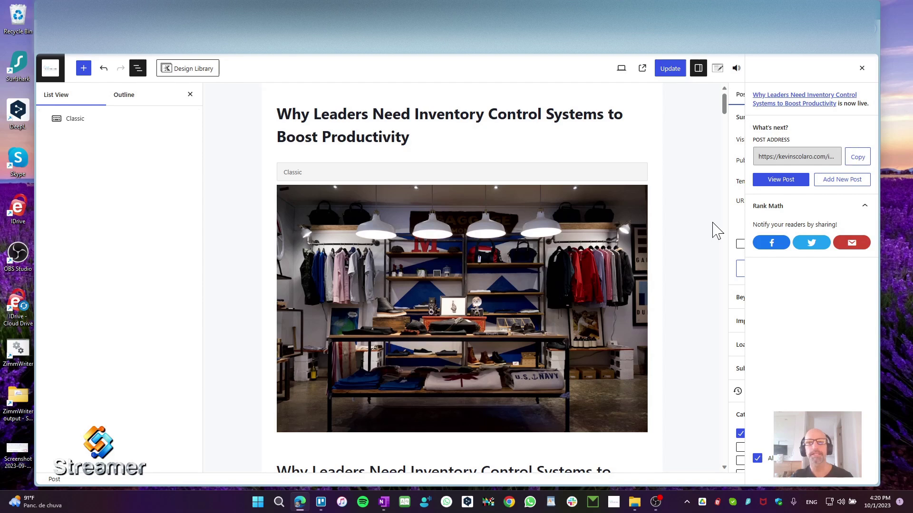
pyautogui.click(671, 72)
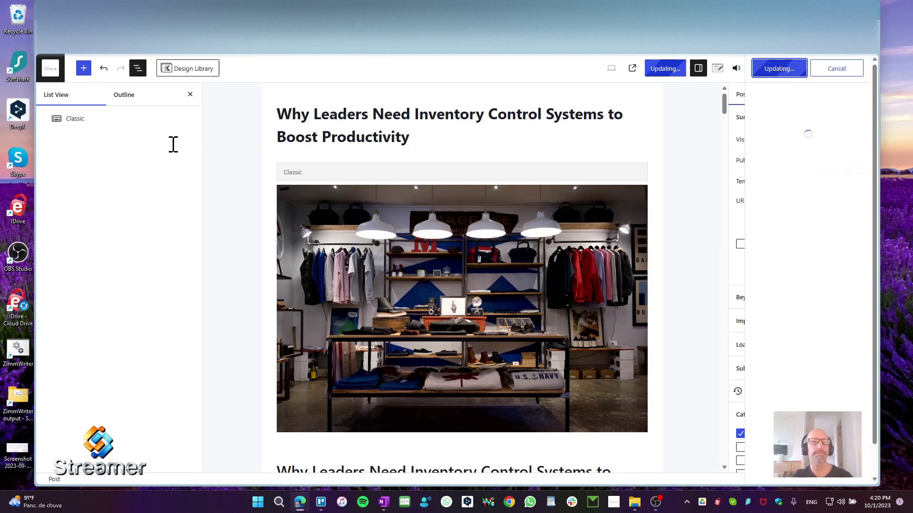
pyautogui.click(52, 71)
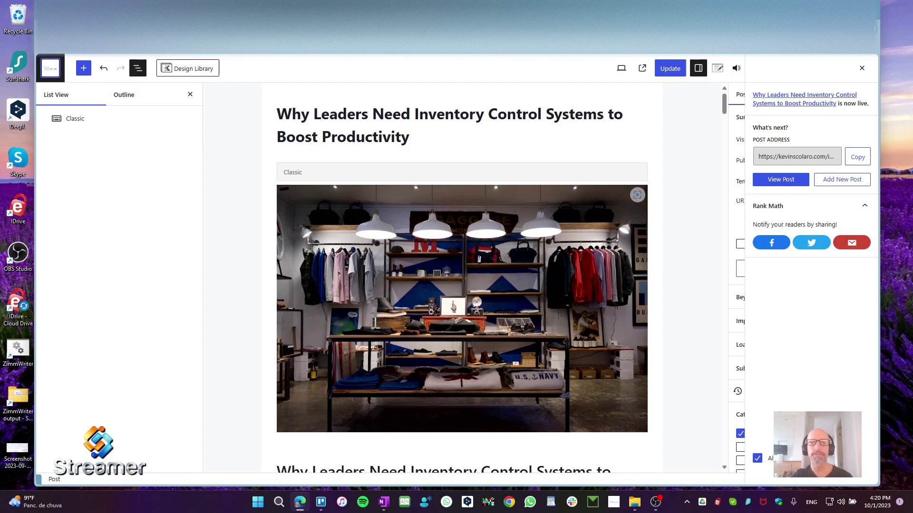
pyautogui.moveTo(655, 504)
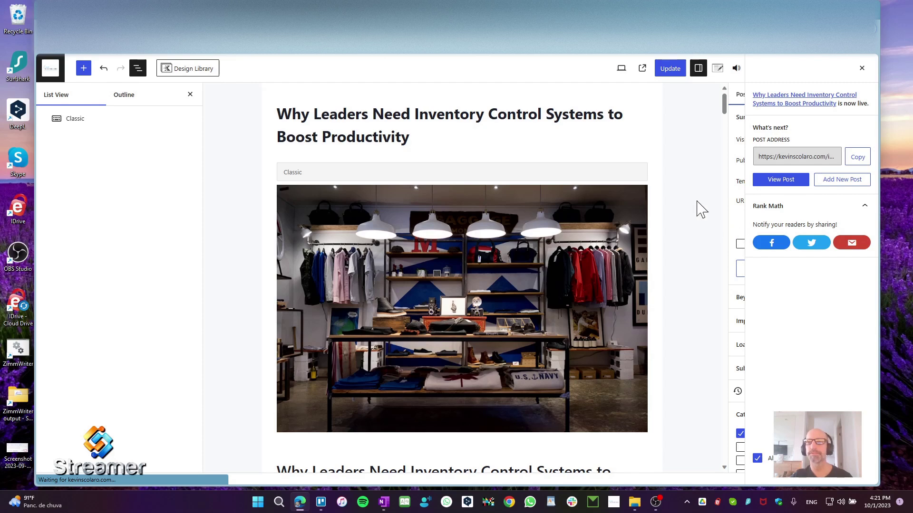
# - Close the post-publish summary, change the post's visibility to Public and update the post
pyautogui.click(862, 68)
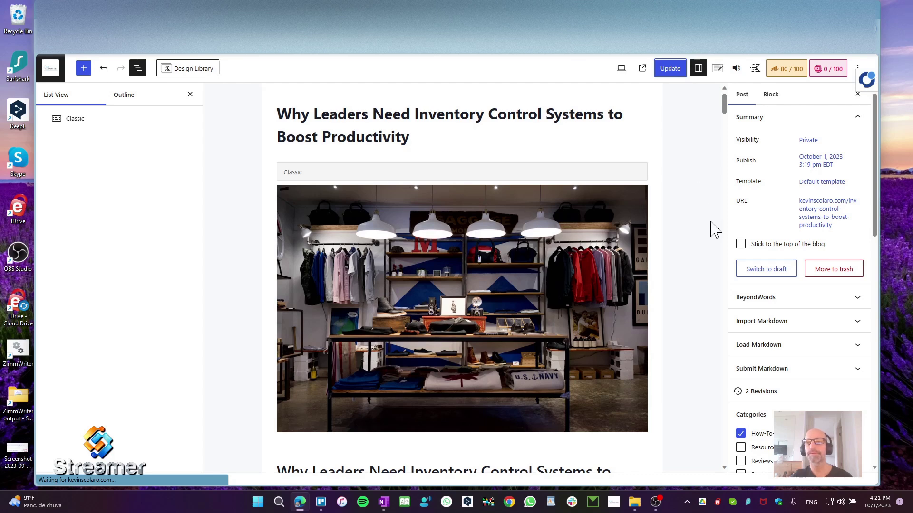
pyautogui.click(807, 142)
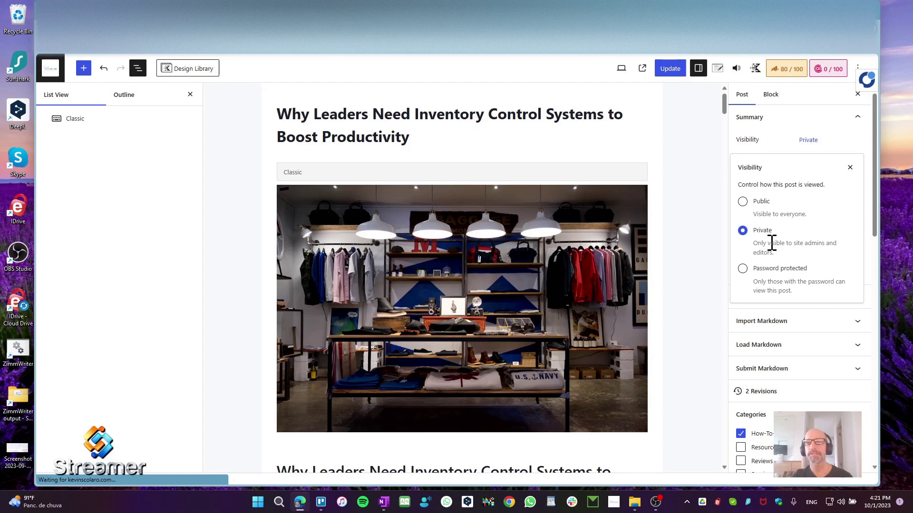
pyautogui.click(712, 200)
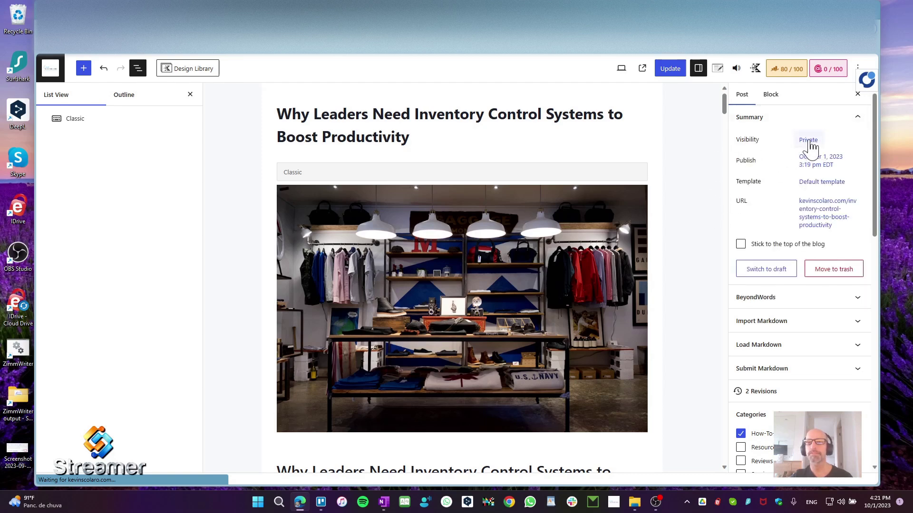
pyautogui.click(810, 142)
pyautogui.click(742, 202)
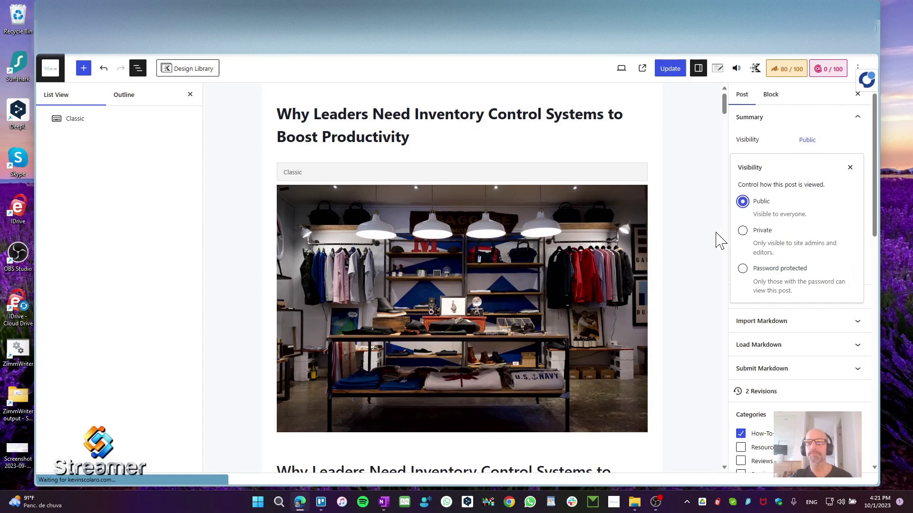
pyautogui.click(706, 234)
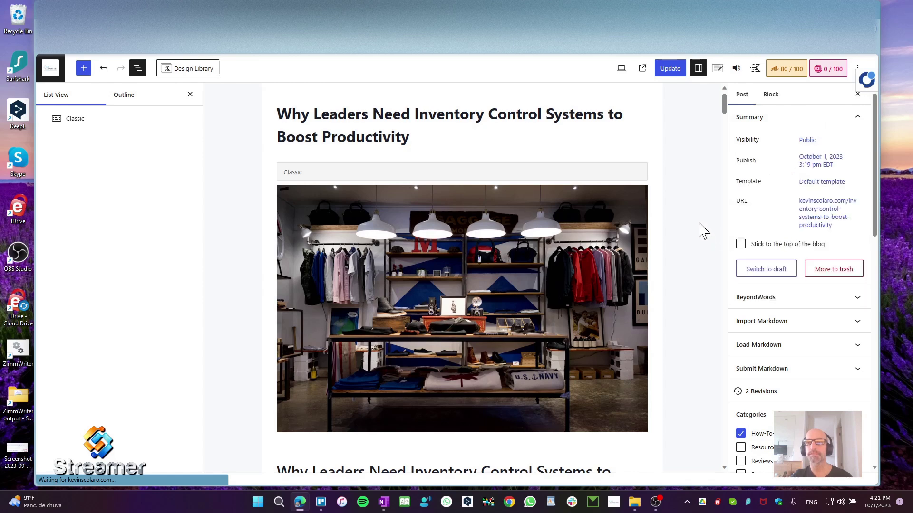
pyautogui.click(671, 70)
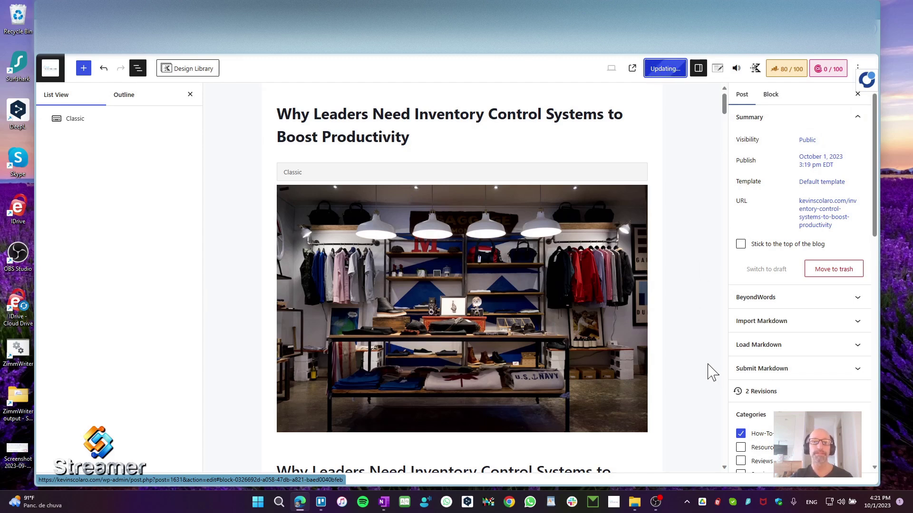
pyautogui.moveTo(656, 503)
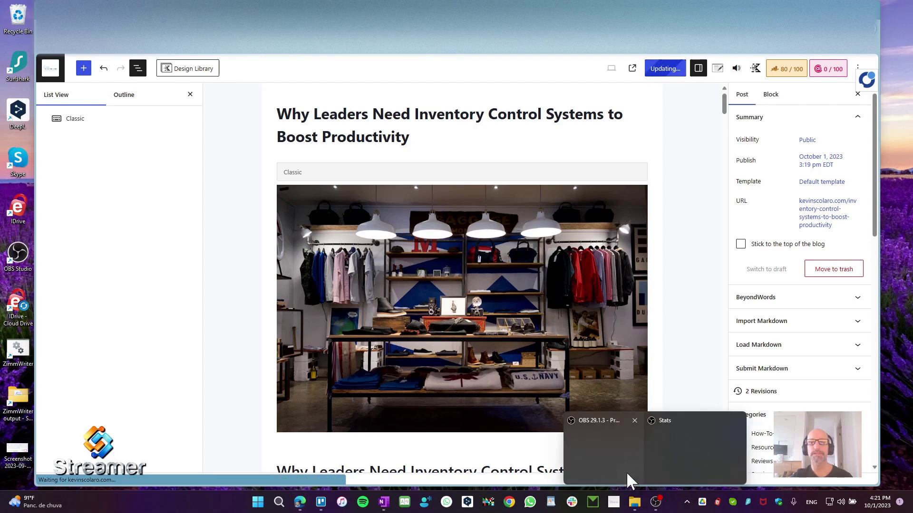
pyautogui.click(608, 453)
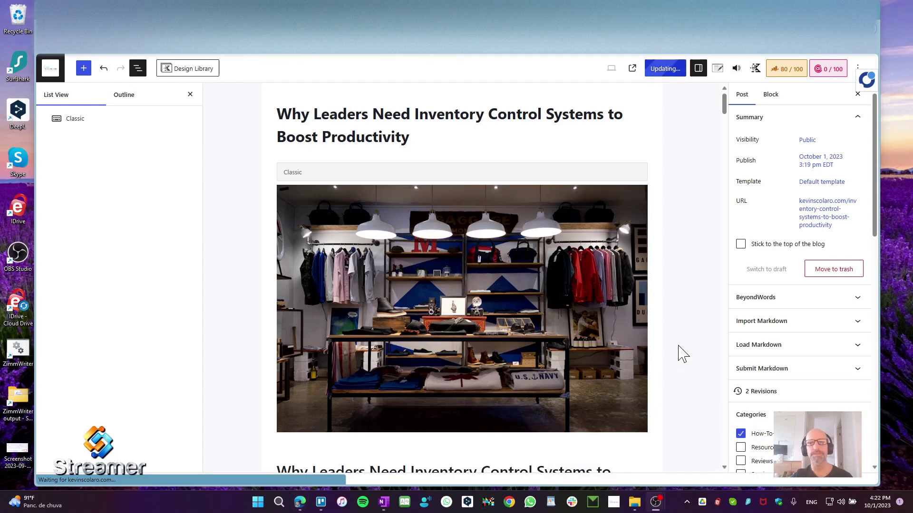